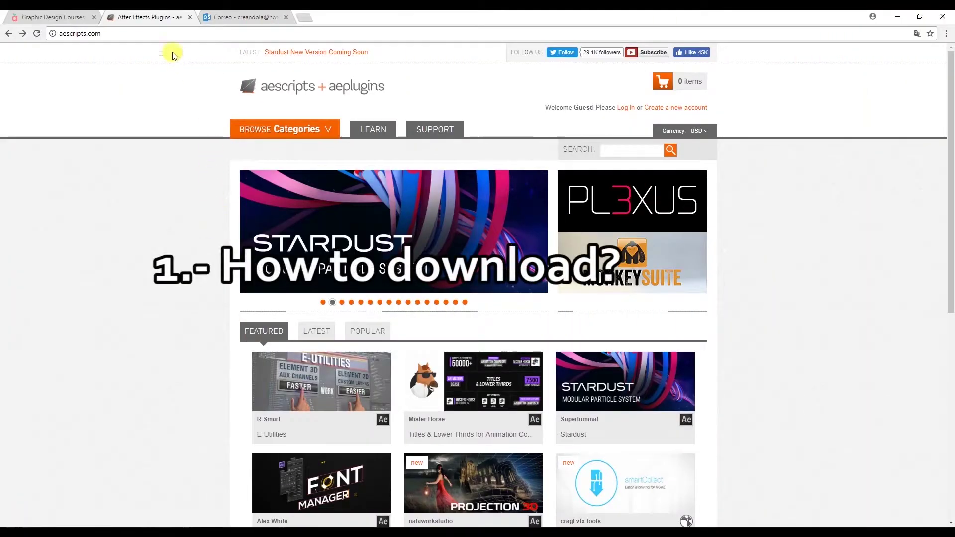
From the aescripts.com homepage, go to the 'Create a new account' page
{"action": "left_click", "coordinate": [119, 34]}
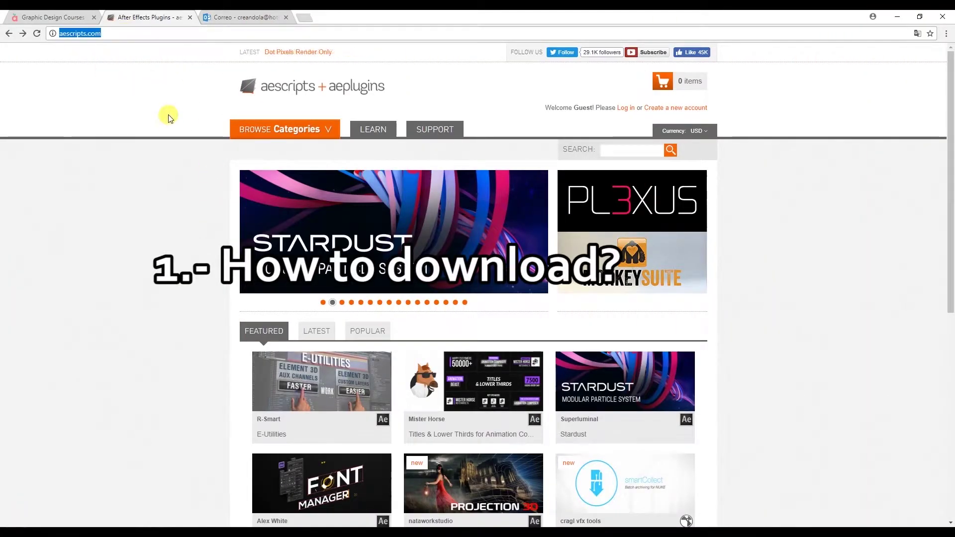
{"action": "left_click", "coordinate": [168, 198]}
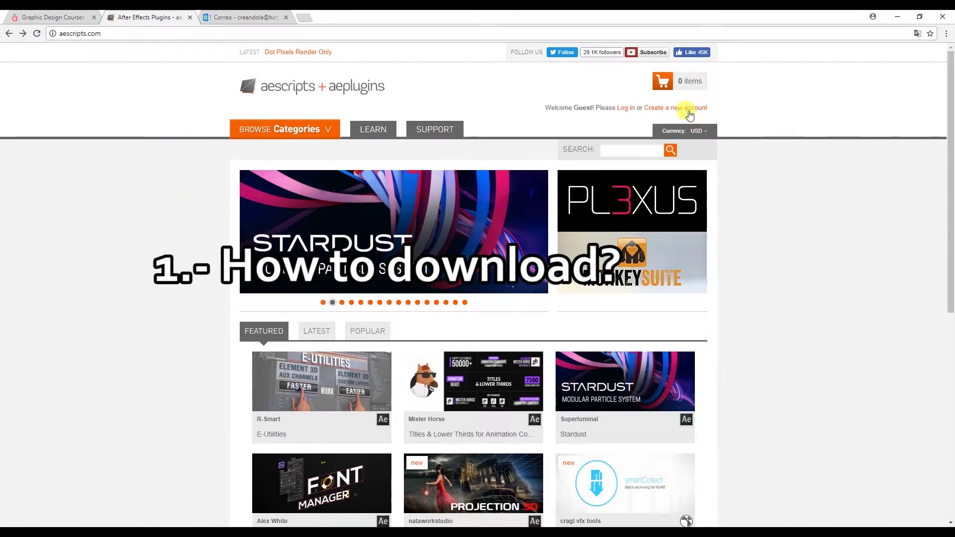
{"action": "left_click", "coordinate": [662, 110]}
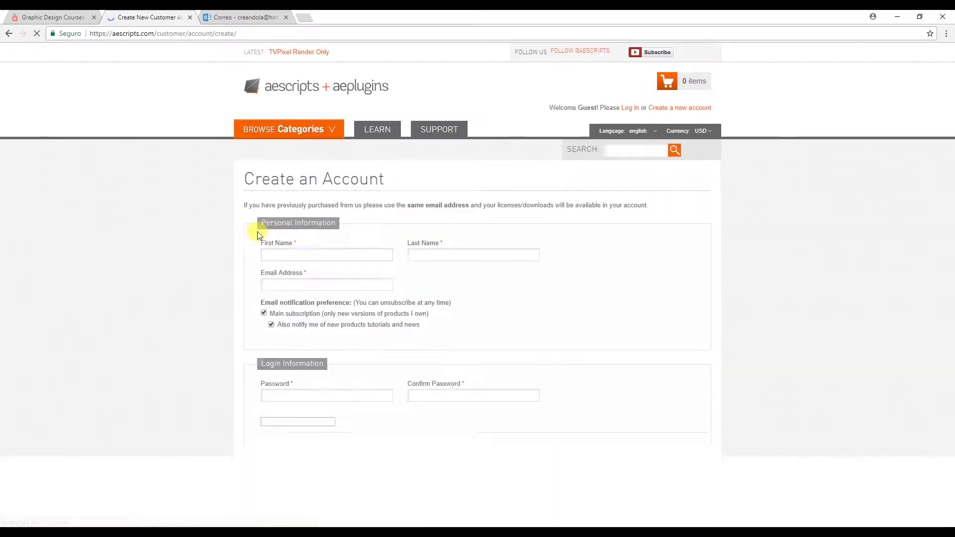
Fill in the first name, last name and e-mail address using autofill suggestions
{"action": "left_click", "coordinate": [302, 254]}
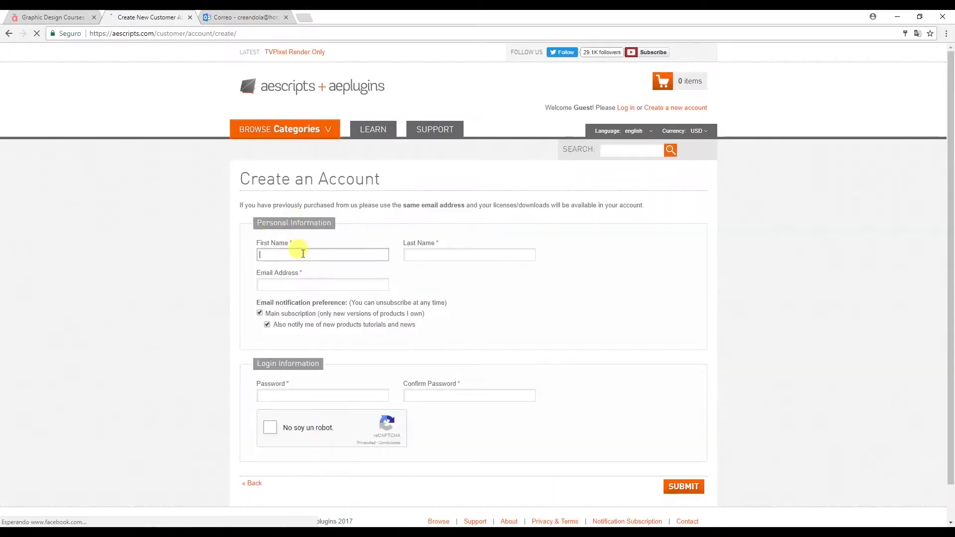
{"action": "type", "text": "M"}
{"action": "key", "text": "Down"}
{"action": "key", "text": "Tab"}
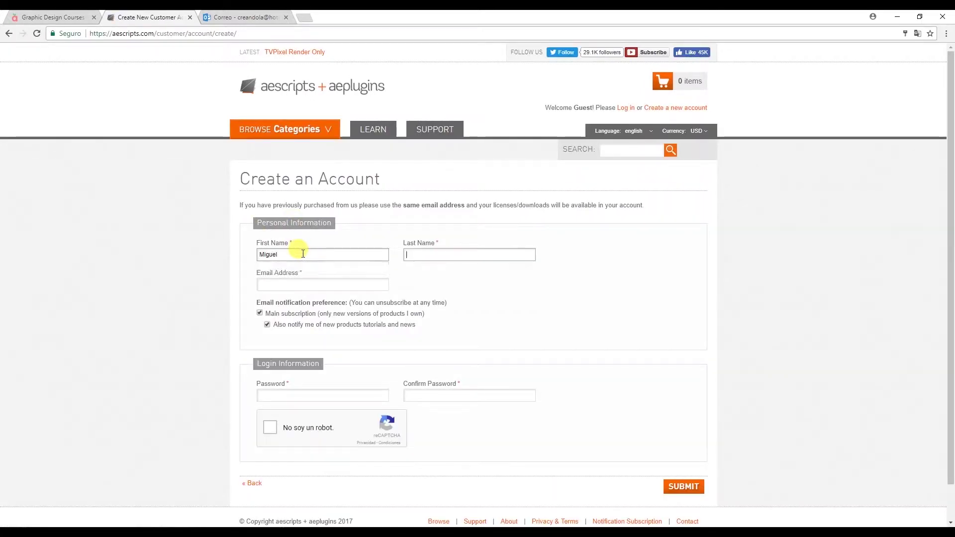
{"action": "type", "text": "Reyes"}
{"action": "key", "text": "Tab"}
{"action": "type", "text": "crea"}
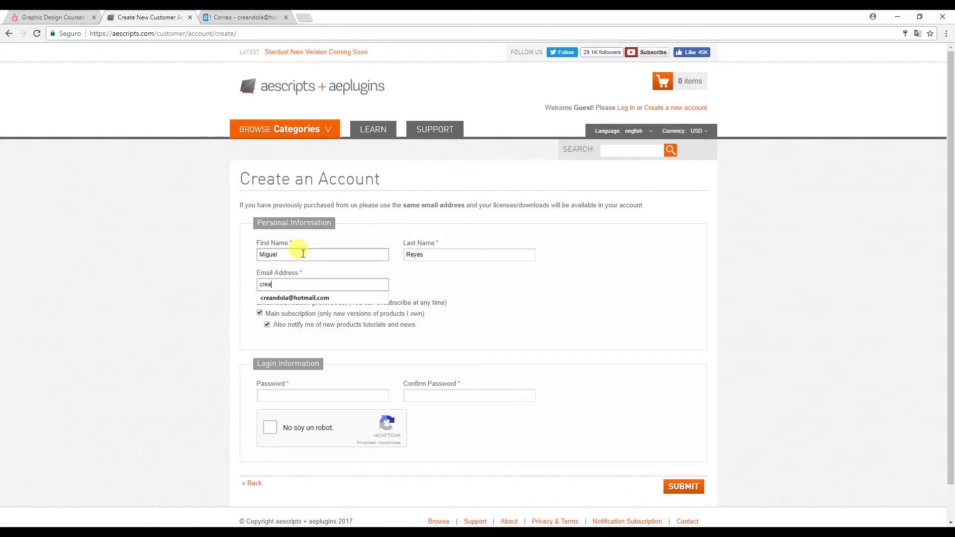
{"action": "key", "text": "Down"}
{"action": "key", "text": "Return"}
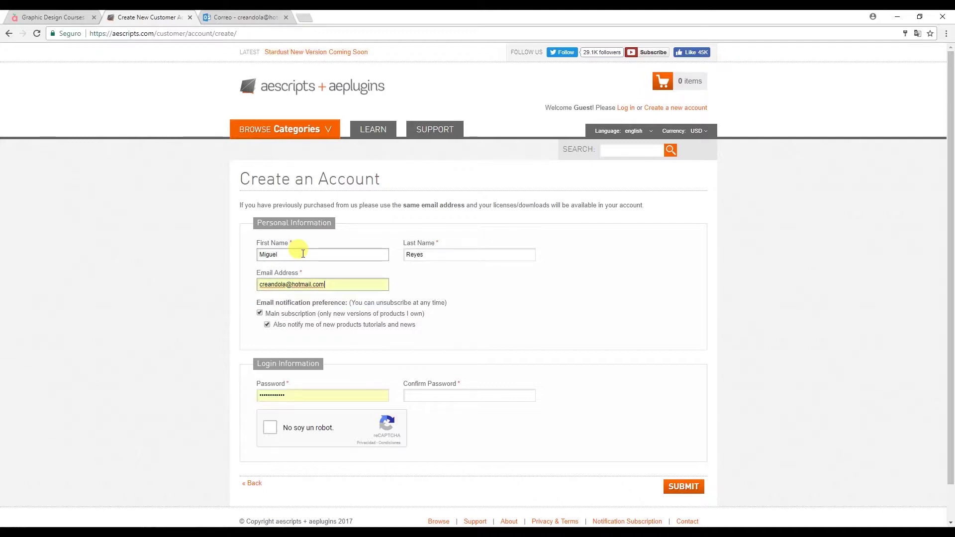
Opt out of newsletters, enter and confirm the password, pass reCAPTCHA, and submit the registration
{"action": "left_click", "coordinate": [259, 314]}
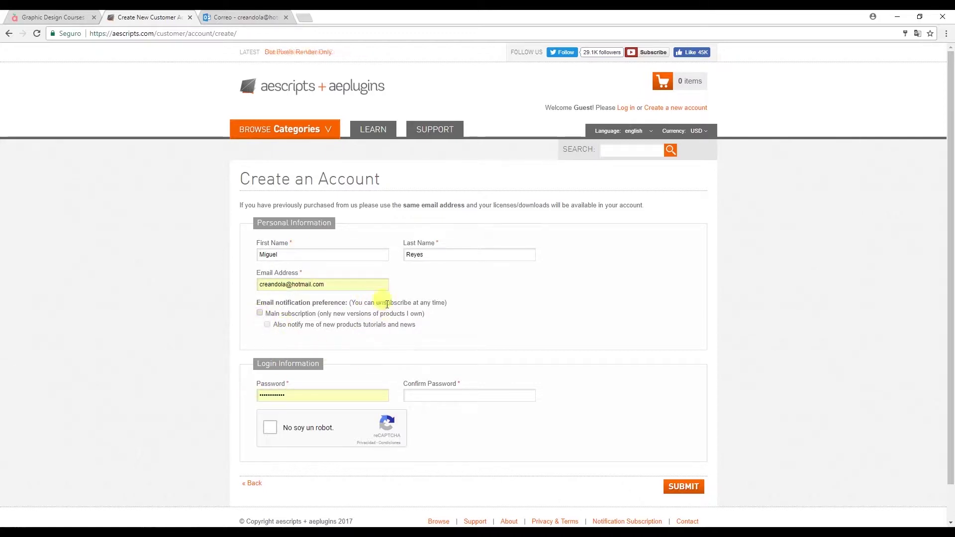
{"action": "scroll", "coordinate": [323, 354], "scroll_direction": "down", "scroll_amount": 1}
{"action": "left_click", "coordinate": [316, 355]}
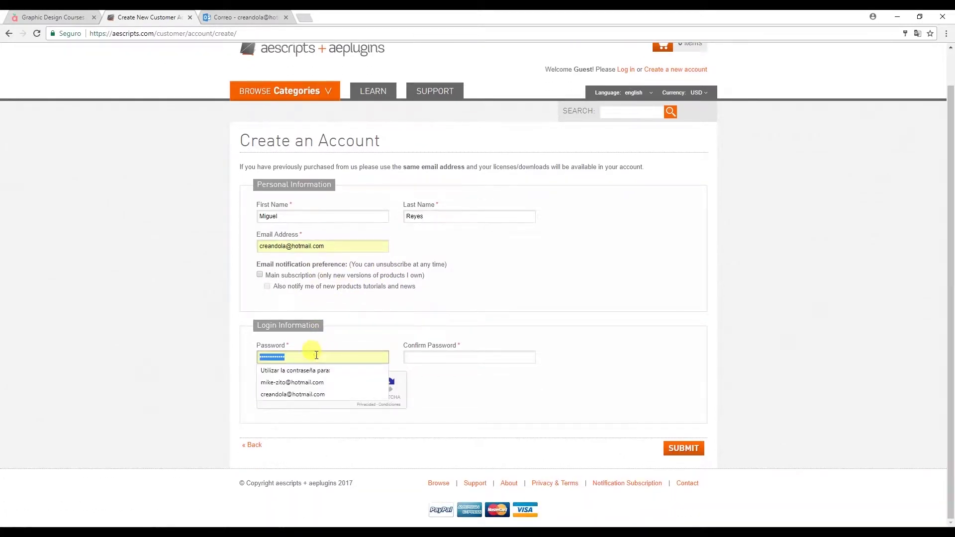
{"action": "type", "text": "a"}
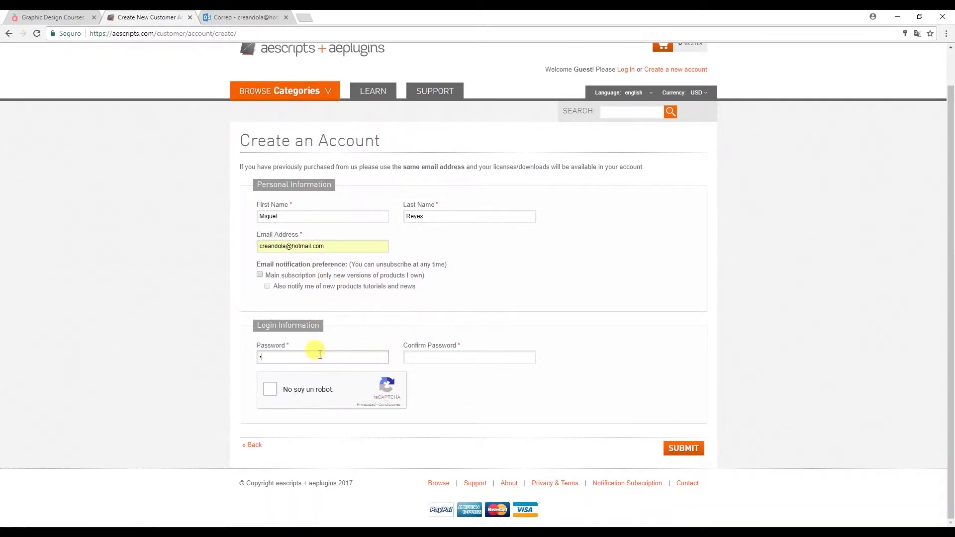
{"action": "key", "text": "Tab"}
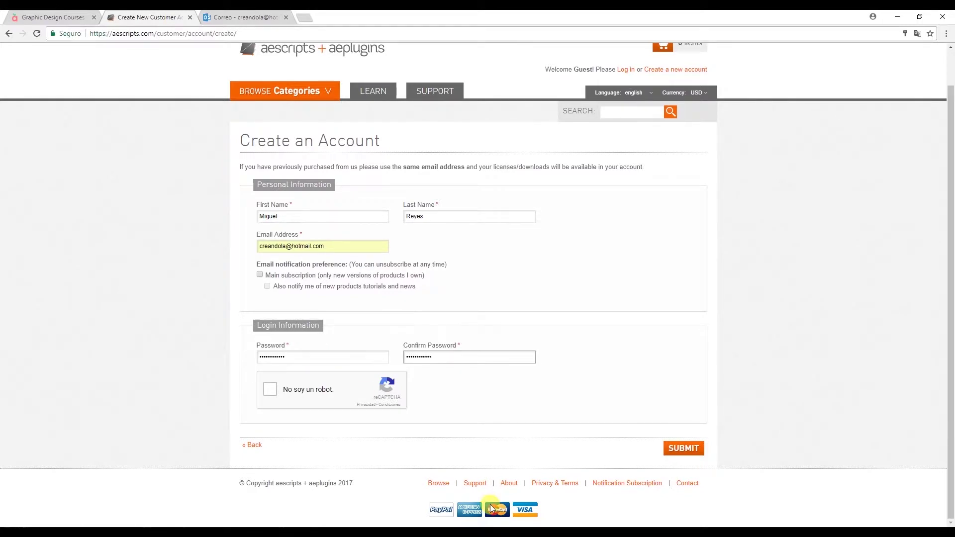
{"action": "left_click", "coordinate": [272, 390]}
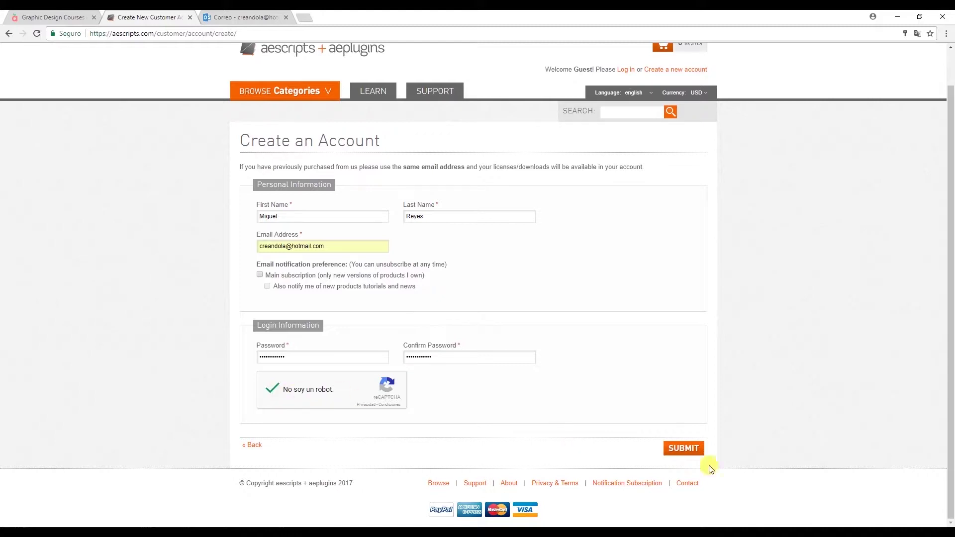
{"action": "left_click", "coordinate": [683, 448]}
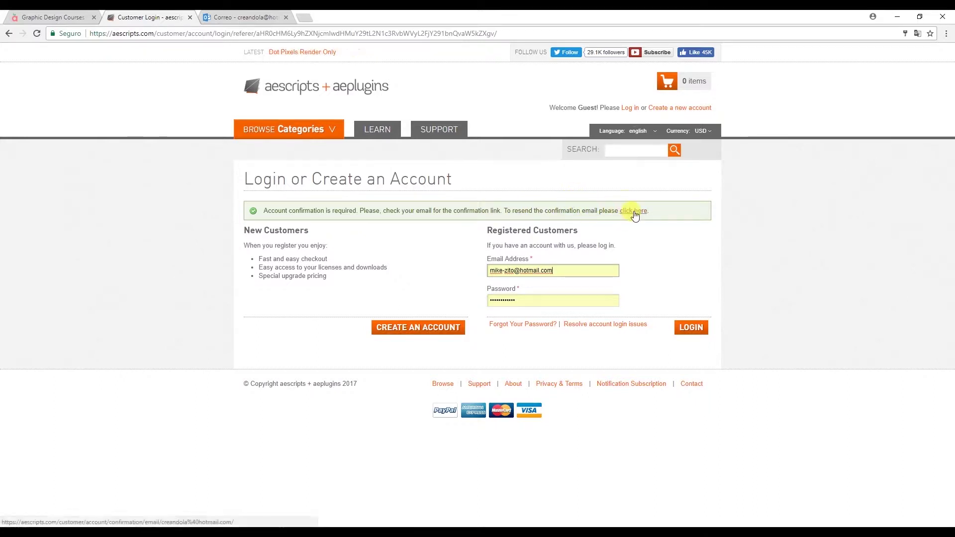
Switch to the Outlook browser tab to check the inbox
{"action": "left_click", "coordinate": [244, 17]}
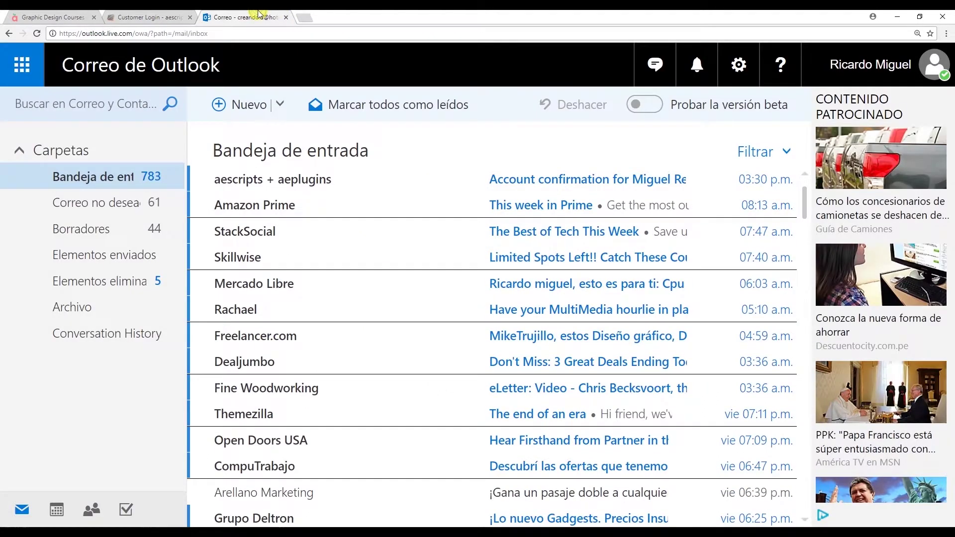
Open the aescripts + aeplugins confirmation e-mail and scroll to its confirmation link
{"action": "left_click", "coordinate": [291, 189]}
{"action": "scroll", "coordinate": [482, 318], "scroll_direction": "down", "scroll_amount": 2}
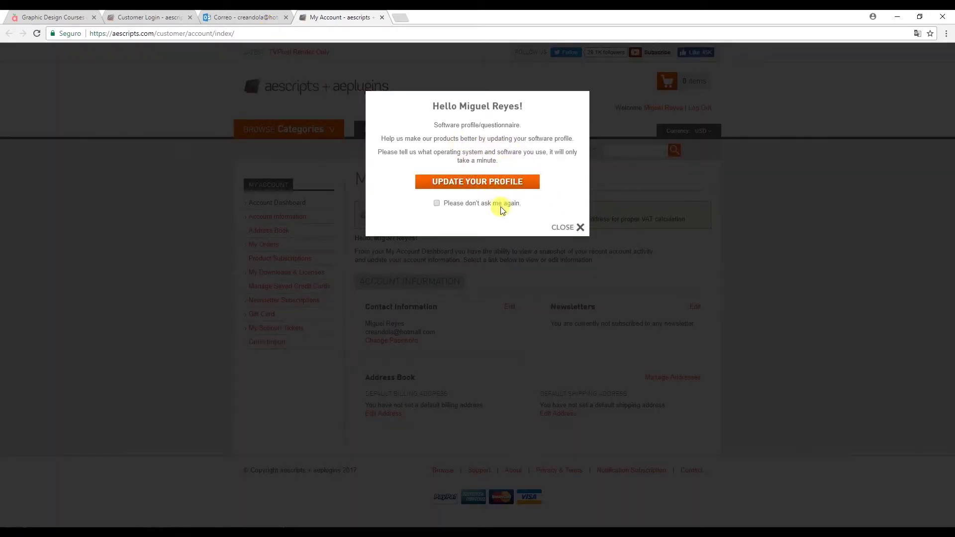
Close the profile questionnaire prompt and search the store for 'ease'
{"action": "left_click", "coordinate": [580, 228]}
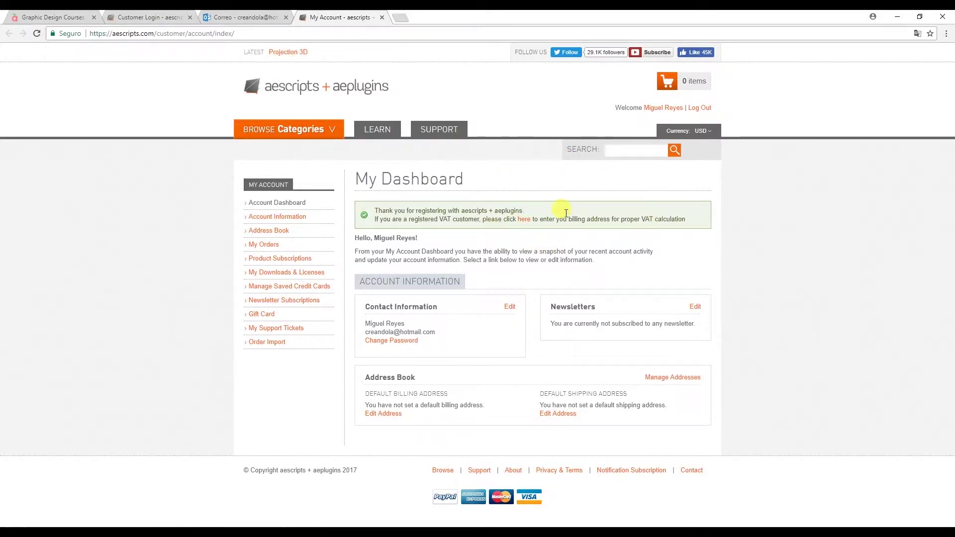
{"action": "left_click", "coordinate": [619, 150]}
{"action": "type", "text": "ease"}
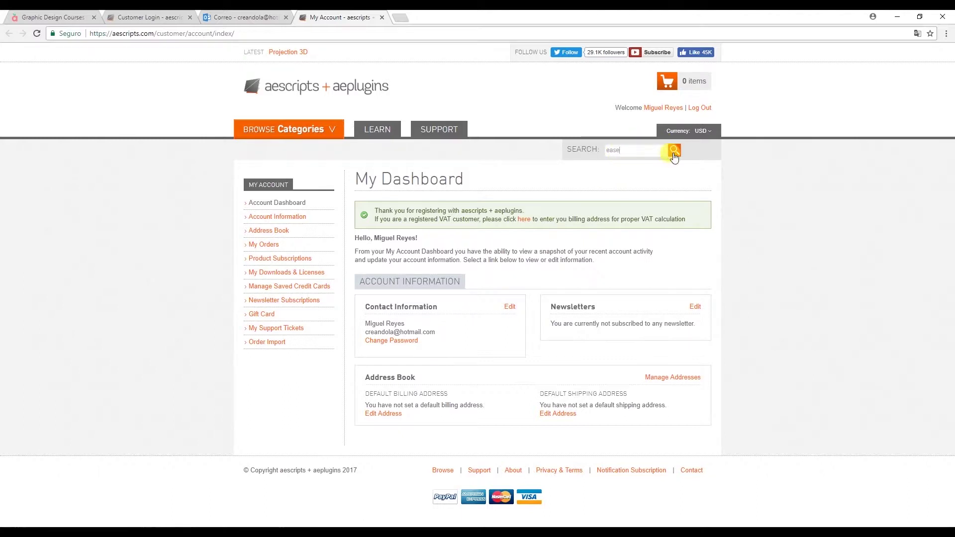
{"action": "left_click", "coordinate": [674, 155]}
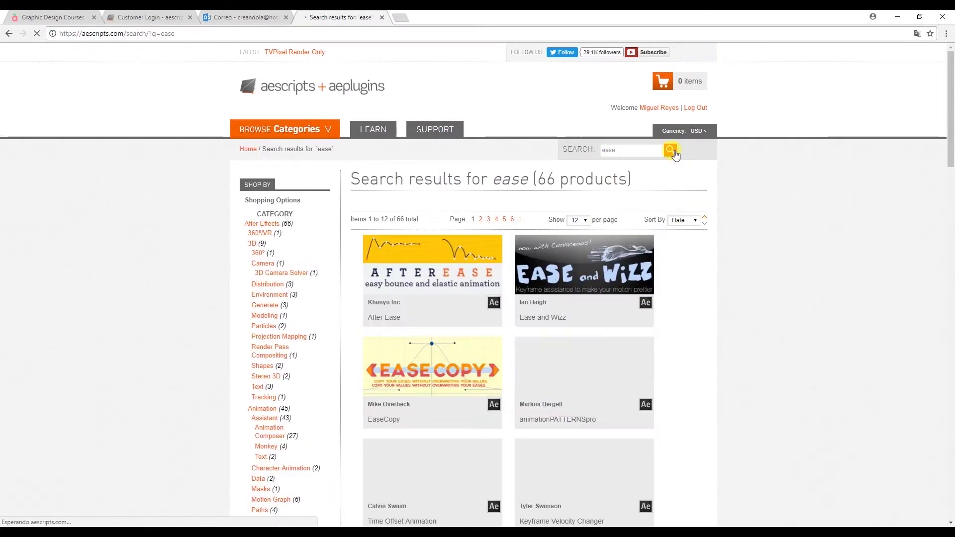
{"action": "mouse_move", "coordinate": [580, 273]}
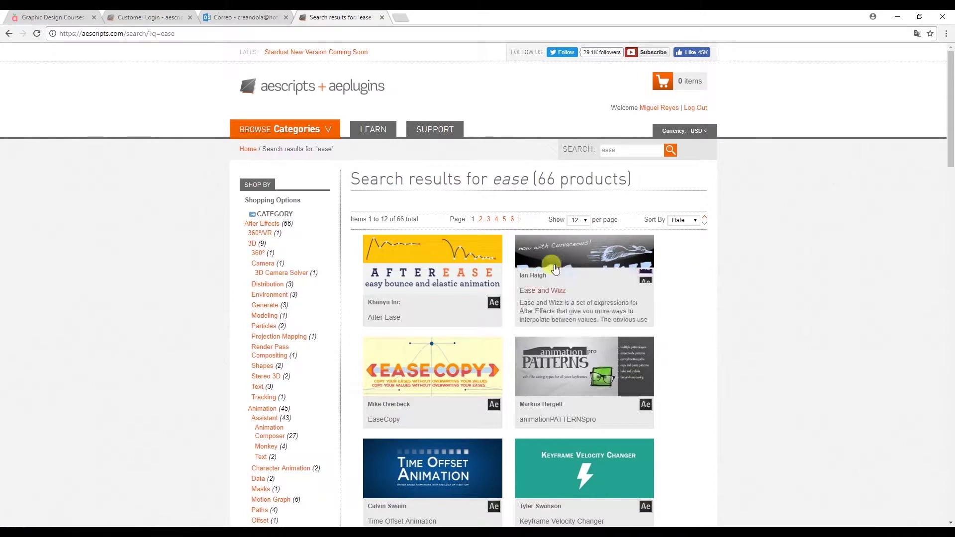
Open the Ease and Wizz product page from the search results
{"action": "left_click", "coordinate": [537, 261]}
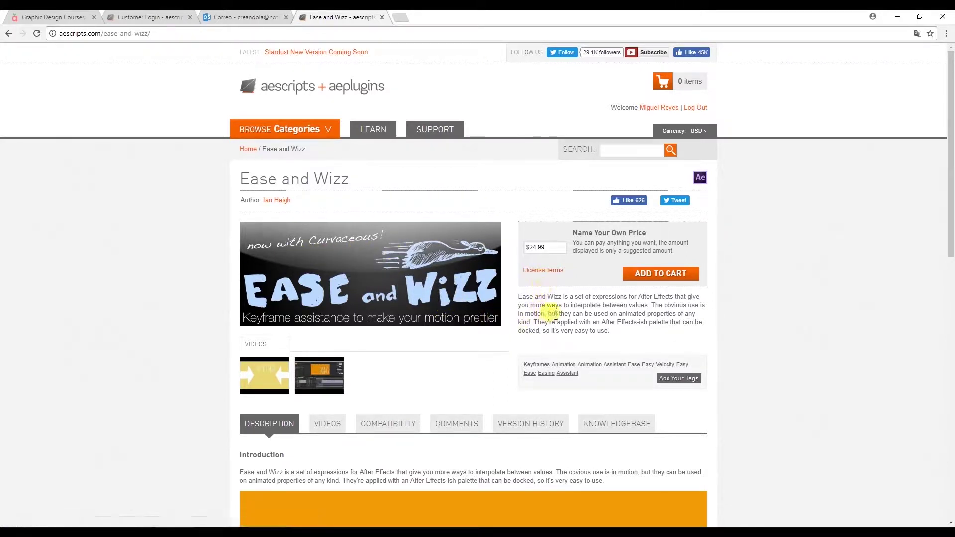
{"action": "left_click_drag", "start_coordinate": [571, 239], "coordinate": [652, 237]}
{"action": "left_click", "coordinate": [653, 237]}
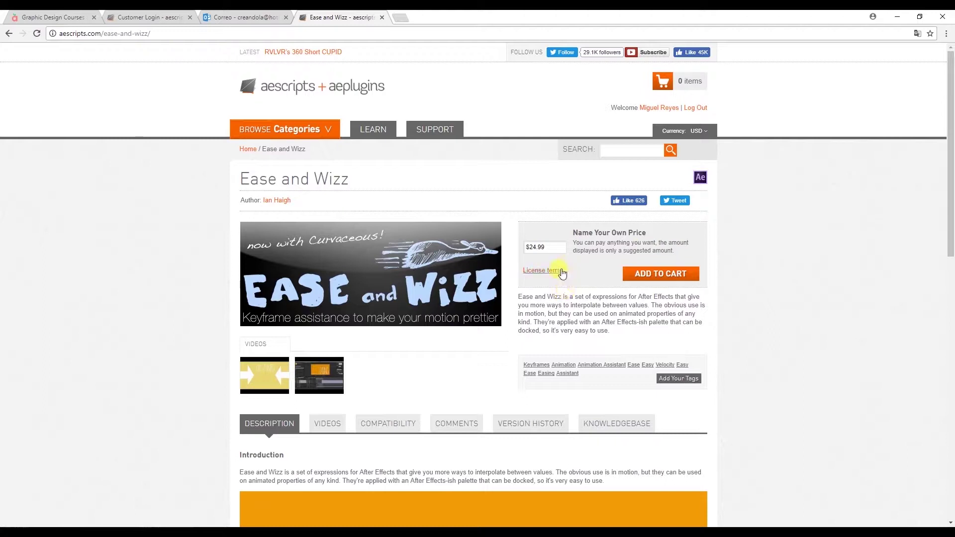
Name a price of 5.00, add Ease and Wizz to the cart, and view the cart
{"action": "left_click", "coordinate": [553, 247]}
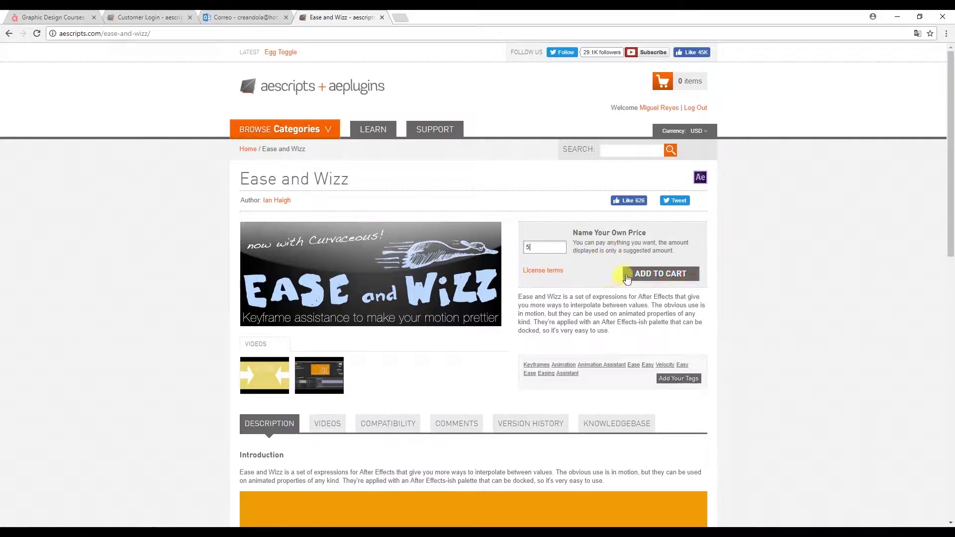
{"action": "type", "text": "5.00"}
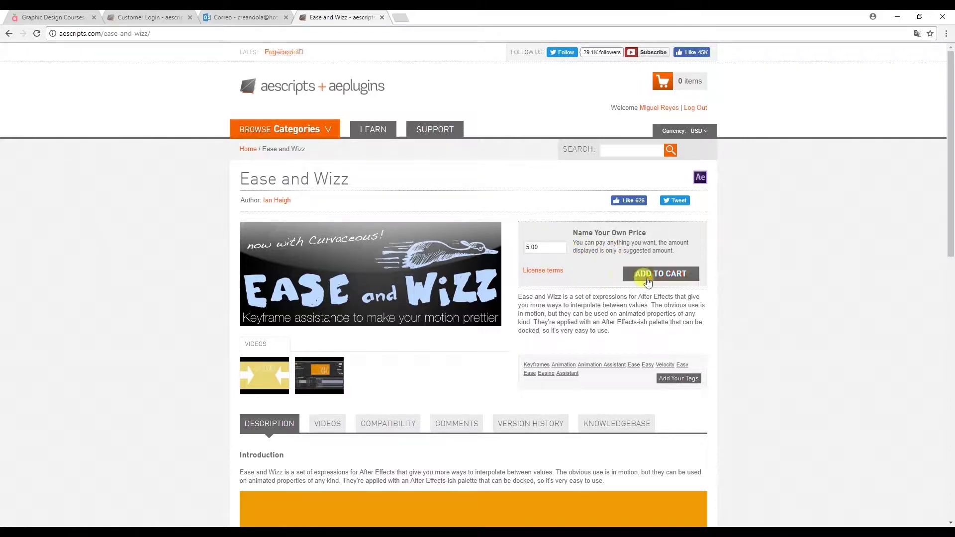
{"action": "left_click", "coordinate": [647, 281]}
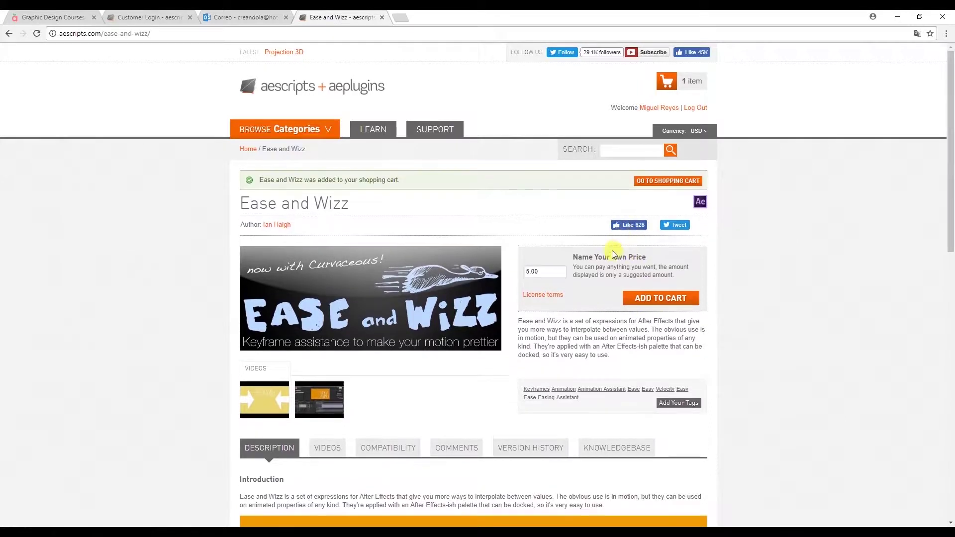
{"action": "left_click", "coordinate": [677, 182]}
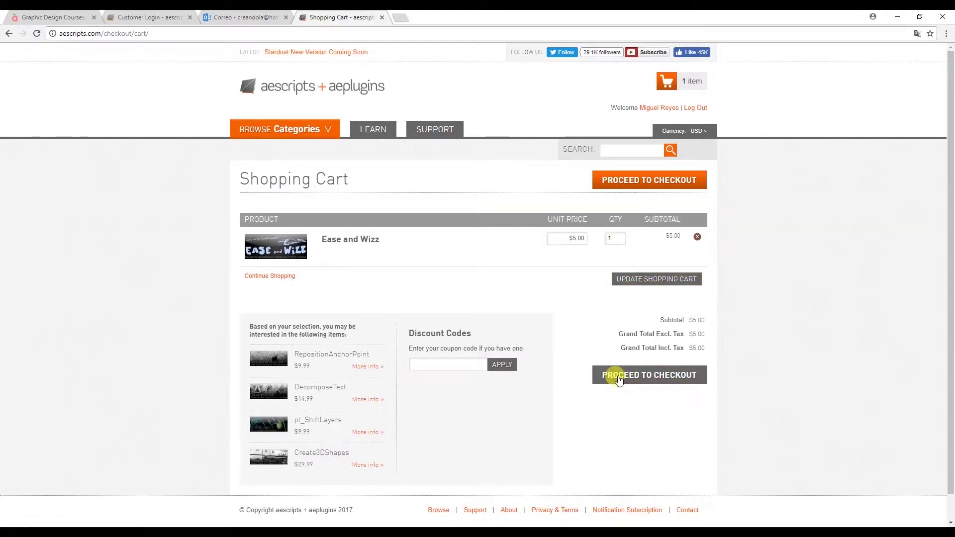
Proceed to checkout and enter the billing address, city and postal code
{"action": "left_click", "coordinate": [664, 377]}
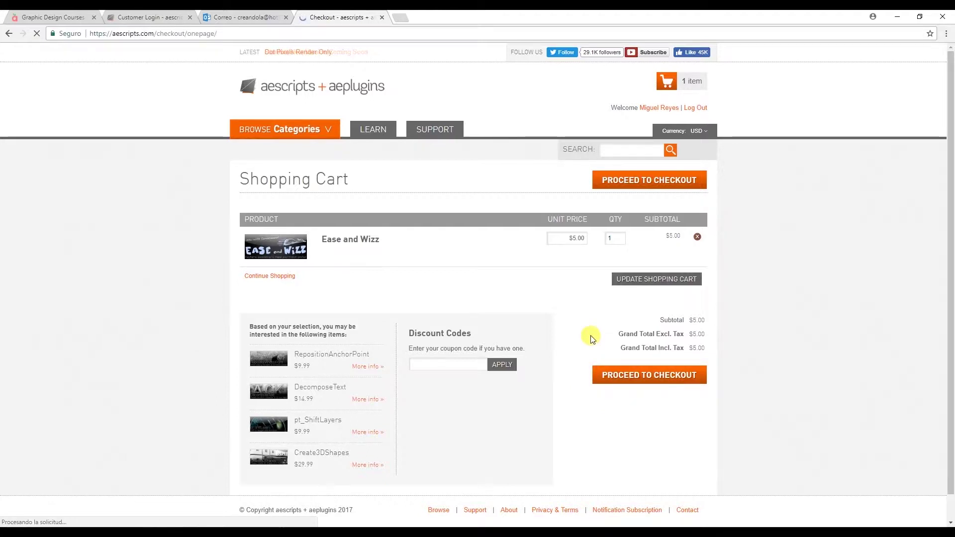
{"action": "scroll", "coordinate": [439, 323], "scroll_direction": "down", "scroll_amount": 1}
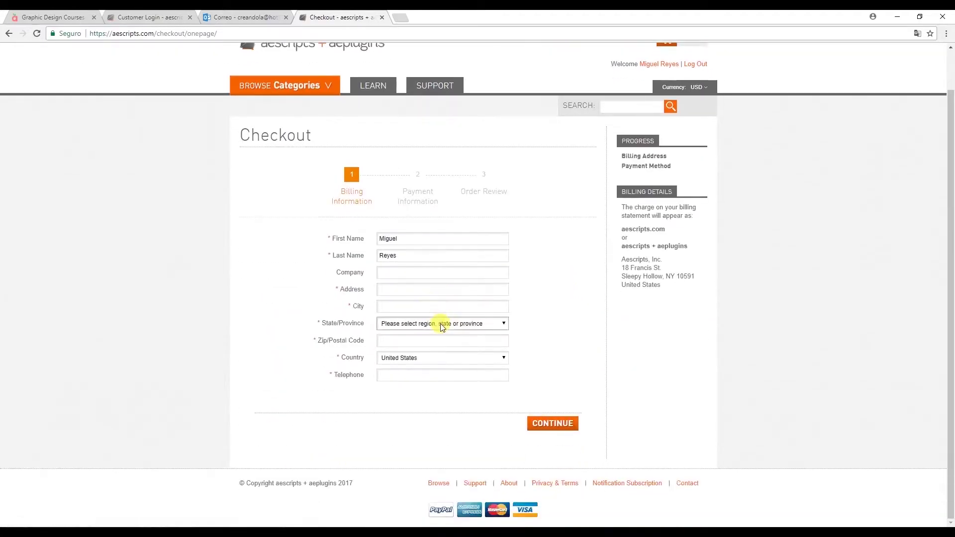
{"action": "left_click", "coordinate": [433, 276]}
{"action": "left_click", "coordinate": [430, 294]}
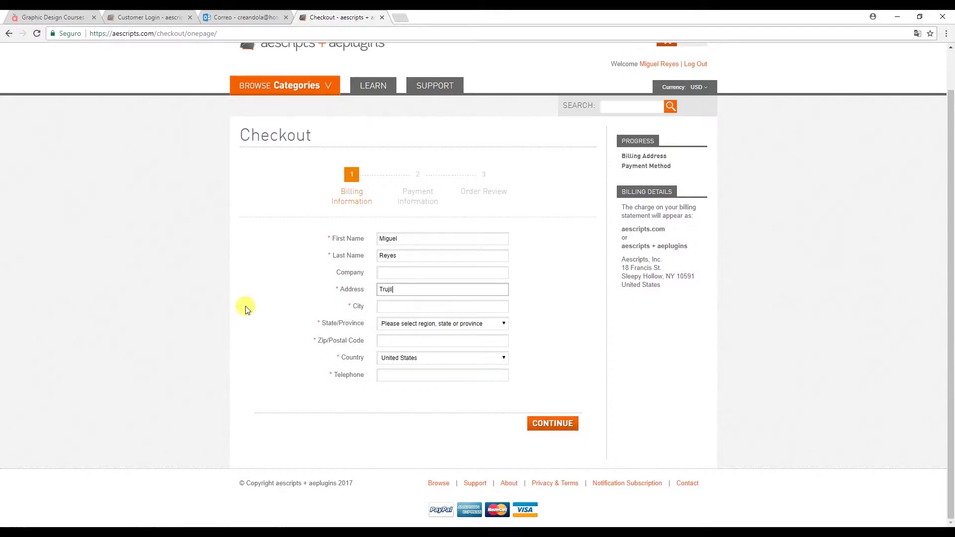
{"action": "type", "text": "Trujillo"}
{"action": "key", "text": "Tab"}
{"action": "type", "text": "Trujillo"}
{"action": "key", "text": "Tab"}
{"action": "key", "text": "Tab"}
{"action": "type", "text": "044"}
Choose the billing country, enter the telephone number, and submit the billing information
{"action": "left_click", "coordinate": [443, 358]}
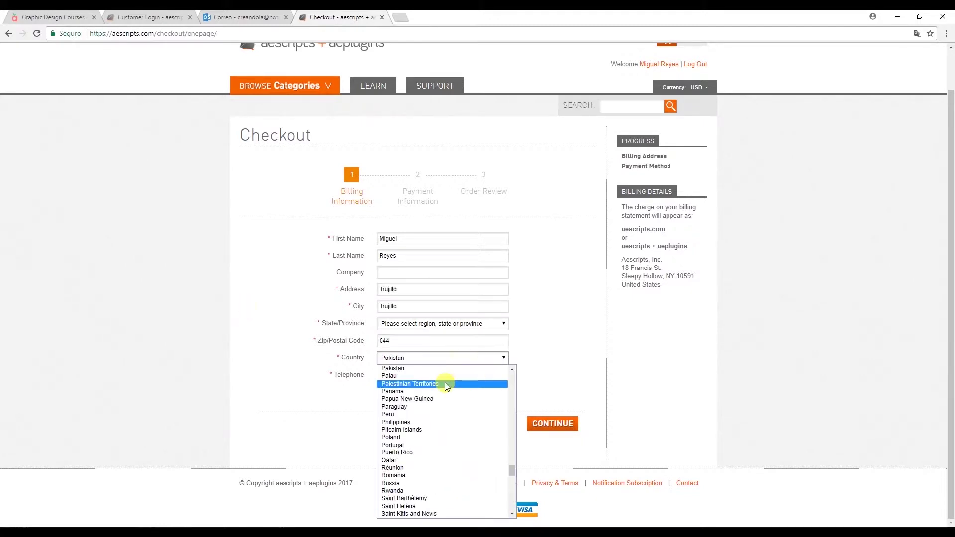
{"action": "left_click", "coordinate": [444, 383]}
{"action": "left_click", "coordinate": [403, 375]}
{"action": "type", "text": "437772"}
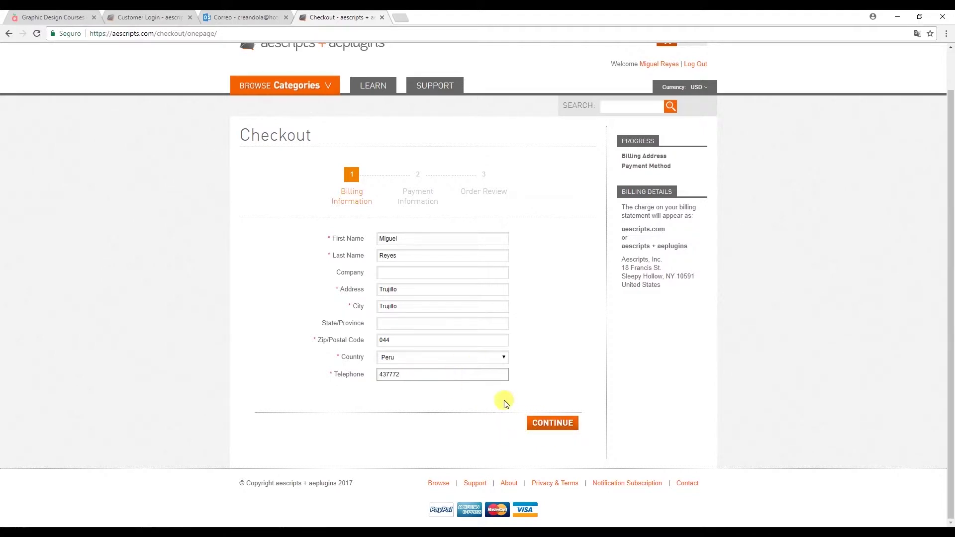
{"action": "left_click", "coordinate": [551, 424]}
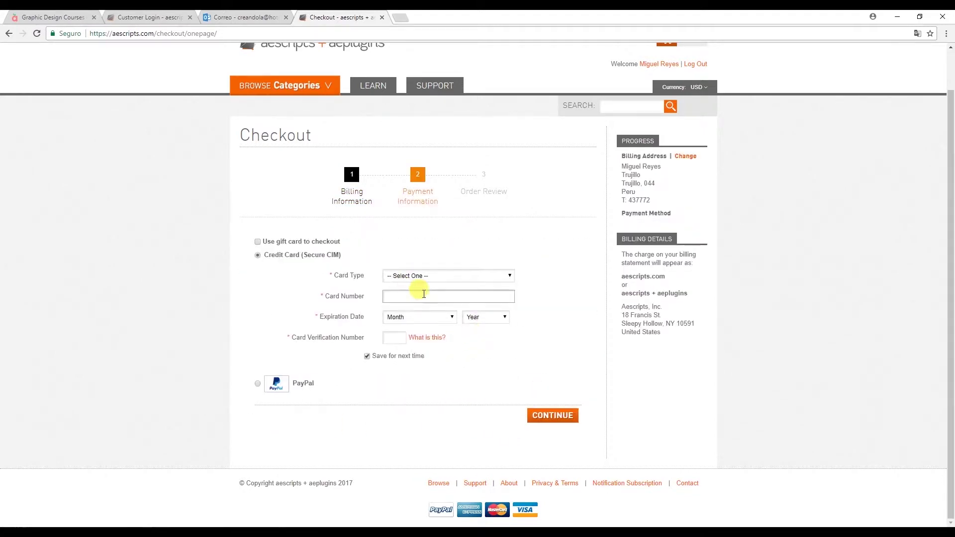
Select PayPal, log in with the account password, and confirm paying with the PayPal balance
{"action": "left_click", "coordinate": [257, 384]}
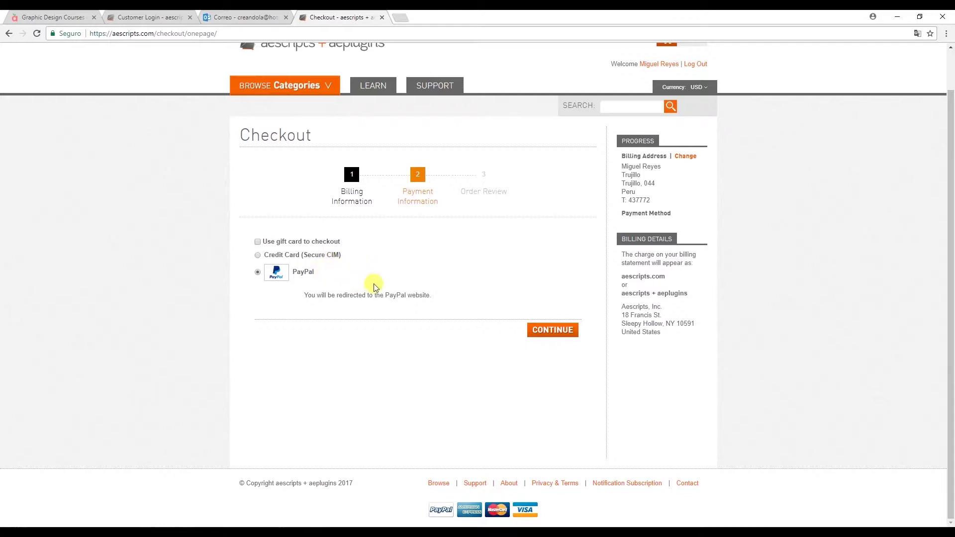
{"action": "left_click", "coordinate": [536, 335]}
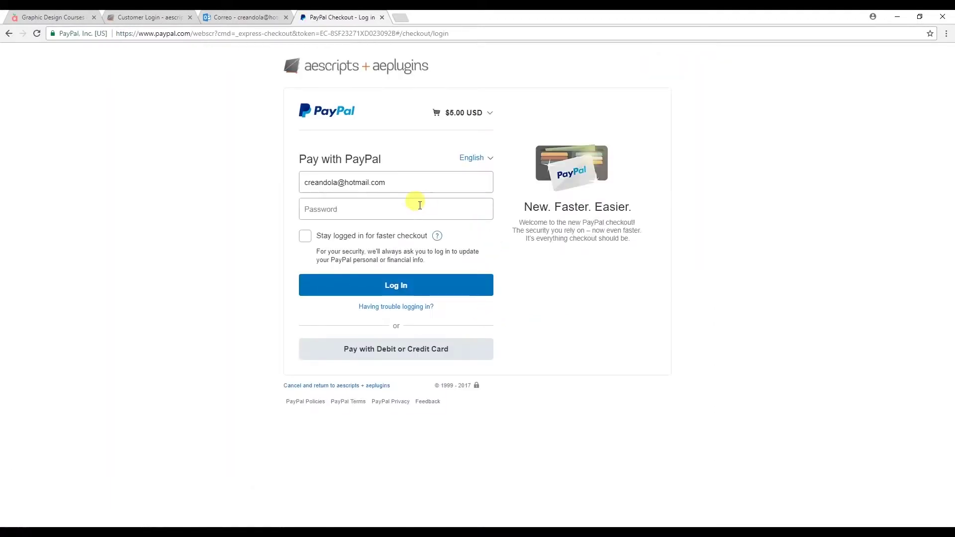
{"action": "left_click", "coordinate": [411, 202]}
{"action": "type", "text": "•••••••••••"}
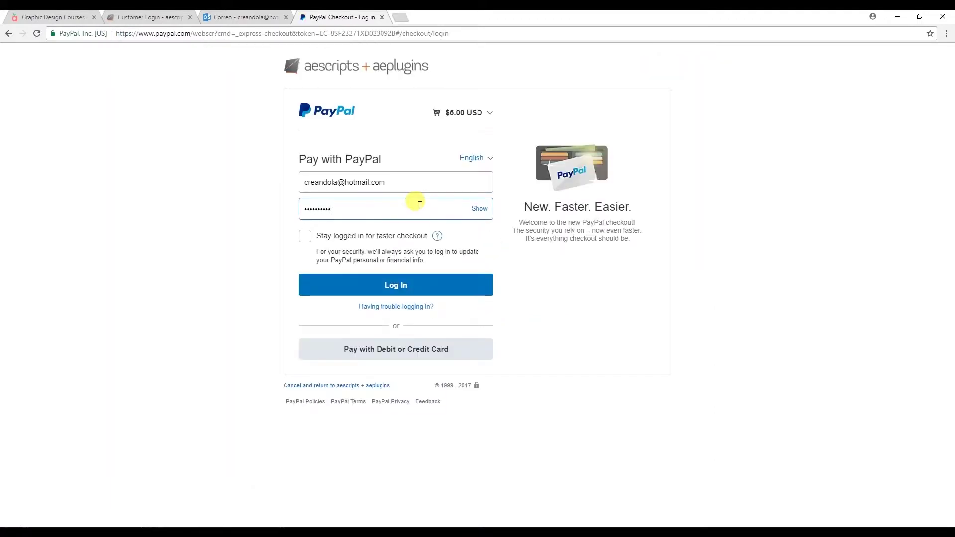
{"action": "key", "text": "Return"}
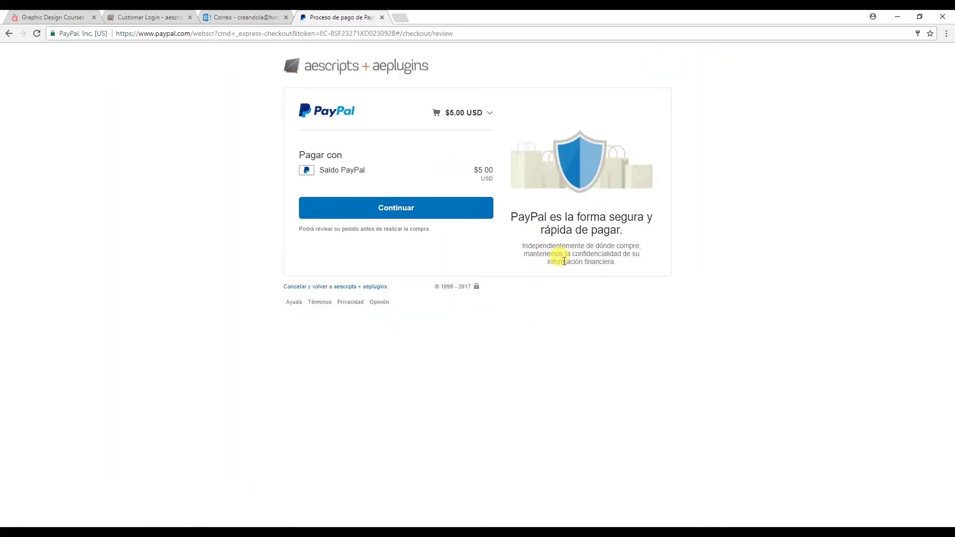
{"action": "left_click", "coordinate": [398, 207]}
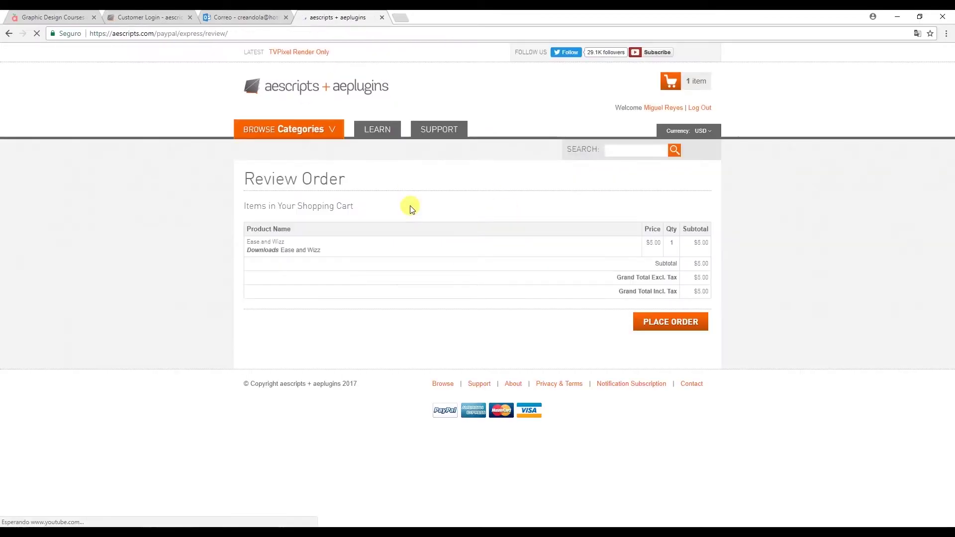
Place the Ease and Wizz order, then go to the account area
{"action": "left_click", "coordinate": [653, 323]}
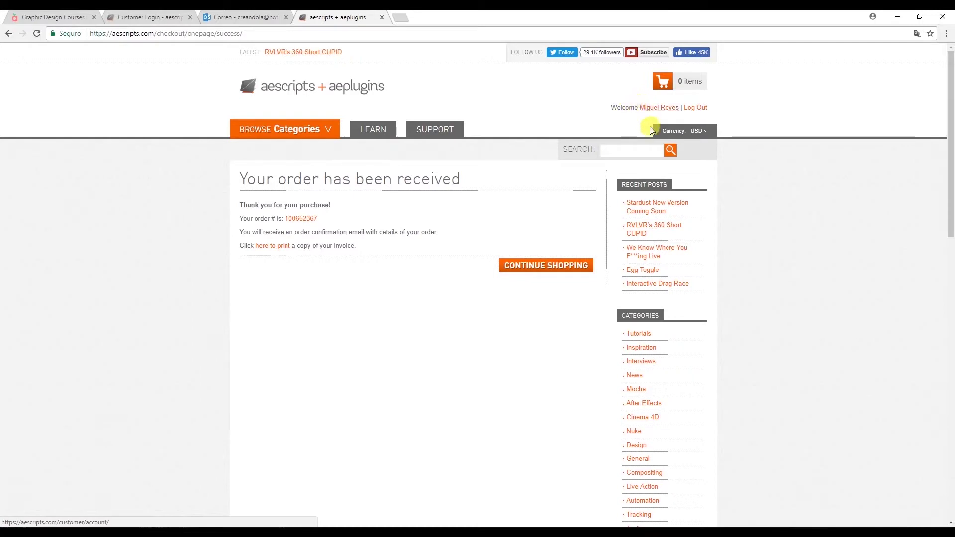
{"action": "left_click", "coordinate": [664, 109]}
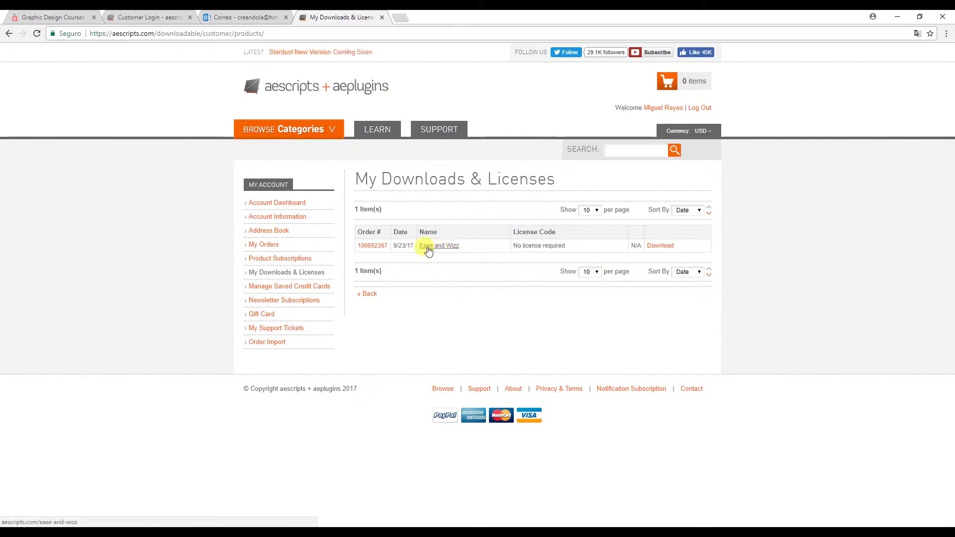
Download the Ease and Wizz 2.5.3 package from My Downloads & Licenses and close the details
{"action": "left_click", "coordinate": [660, 247]}
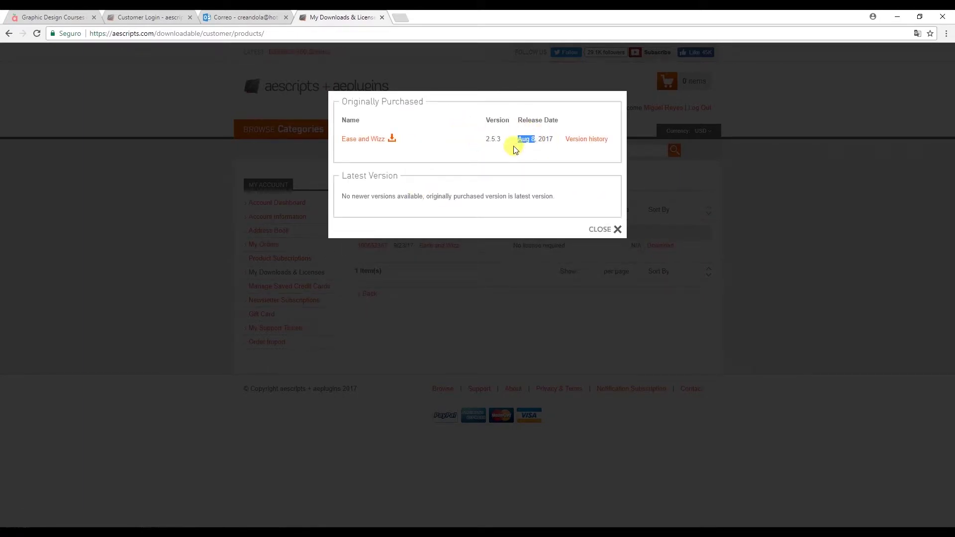
{"action": "left_click", "coordinate": [389, 141]}
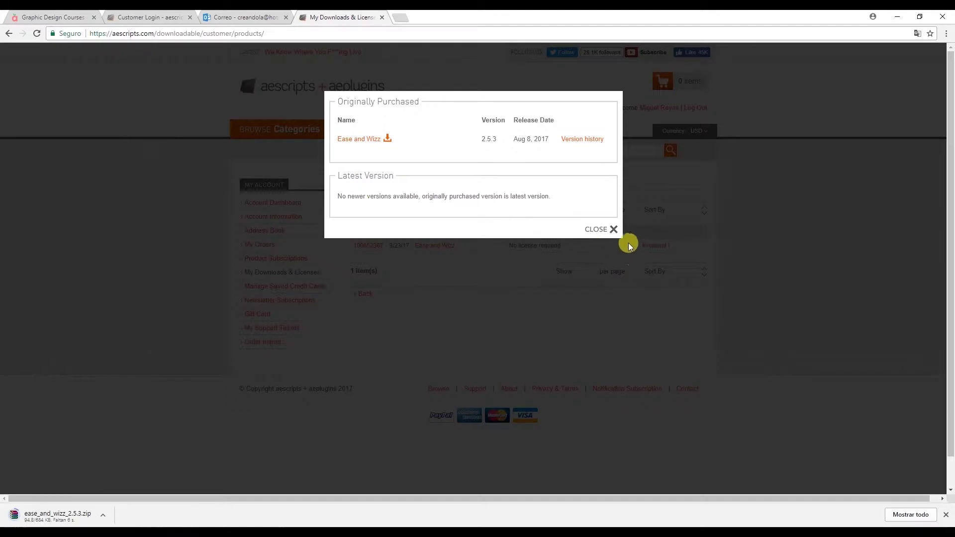
{"action": "left_click", "coordinate": [613, 231]}
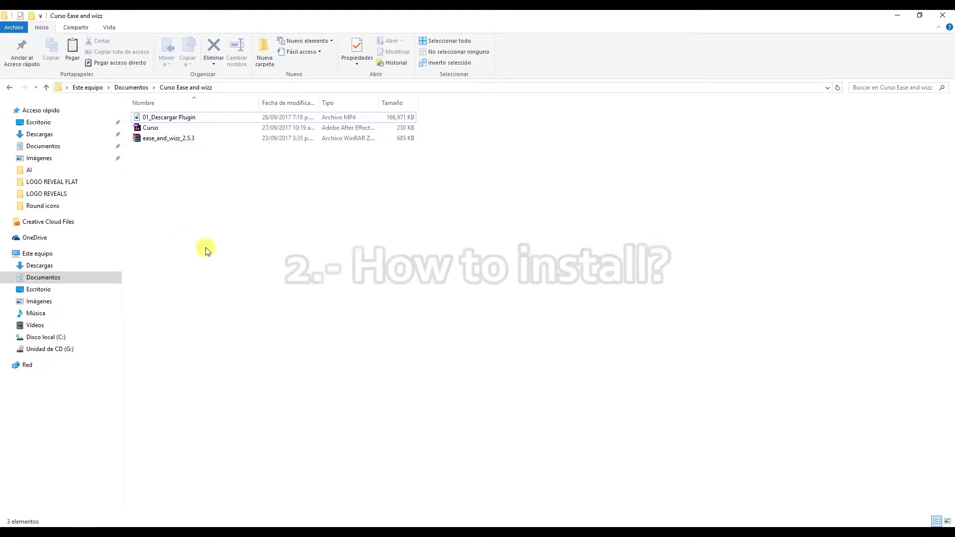
Extract ease_and_wizz_2.5.3.zip into its own folder and open the Ease and Wizz 2.5.3 subfolder
{"action": "left_click", "coordinate": [172, 141]}
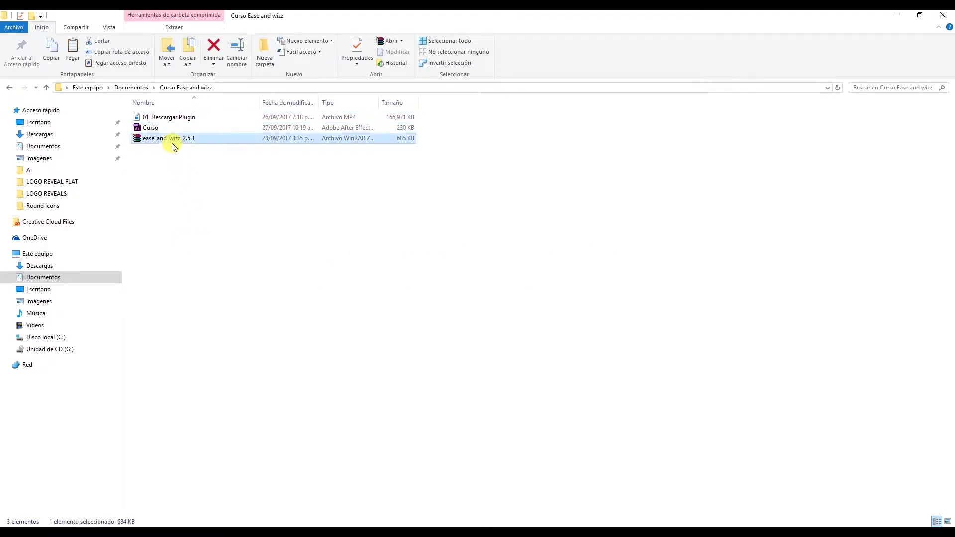
{"action": "right_click", "coordinate": [183, 144]}
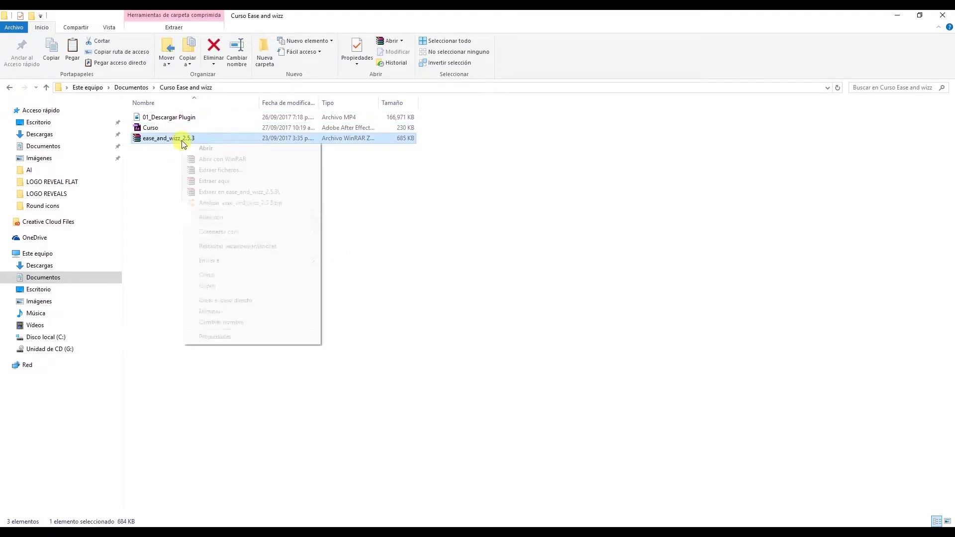
{"action": "left_click", "coordinate": [237, 192]}
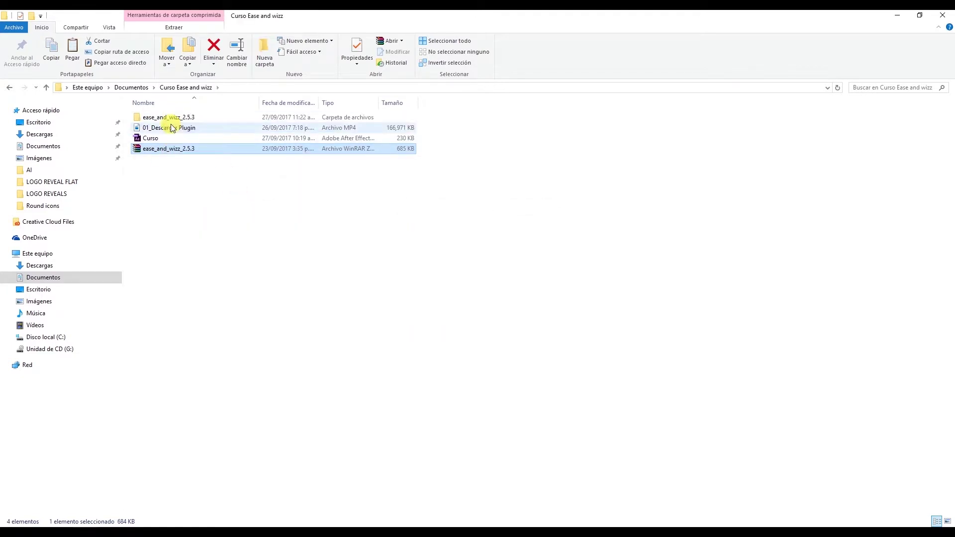
{"action": "double_click", "coordinate": [167, 119]}
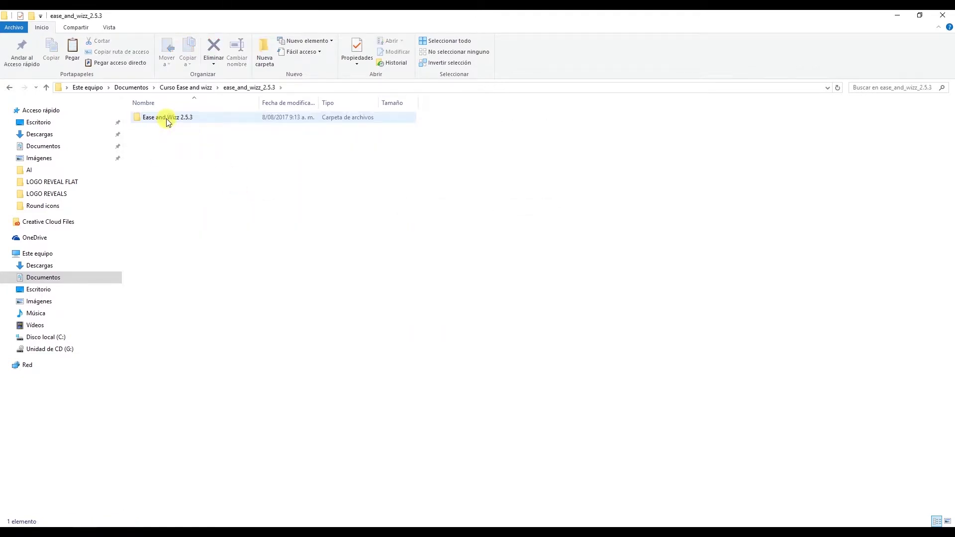
{"action": "double_click", "coordinate": [167, 119]}
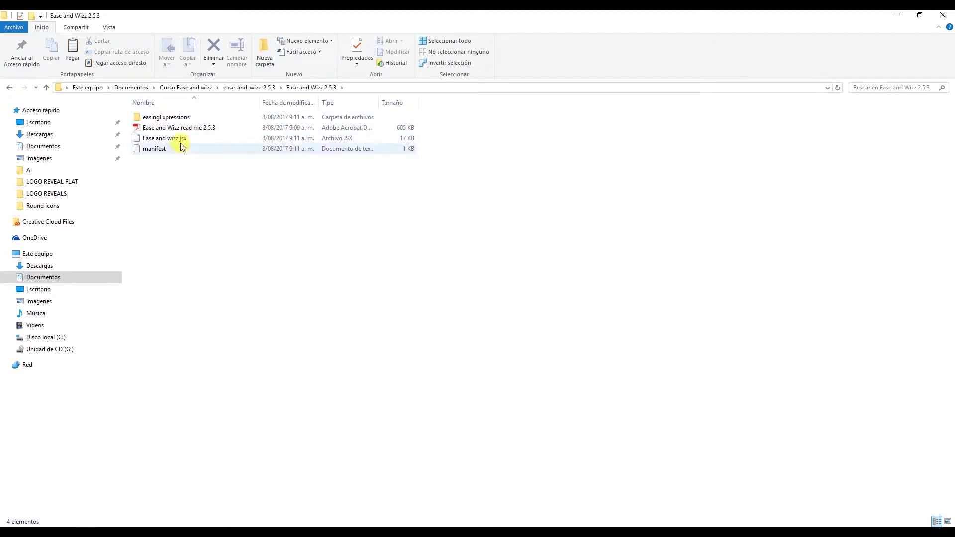
Select Ease and wizz.jsx plus the easingExpressions folder and copy them
{"action": "left_click", "coordinate": [148, 129]}
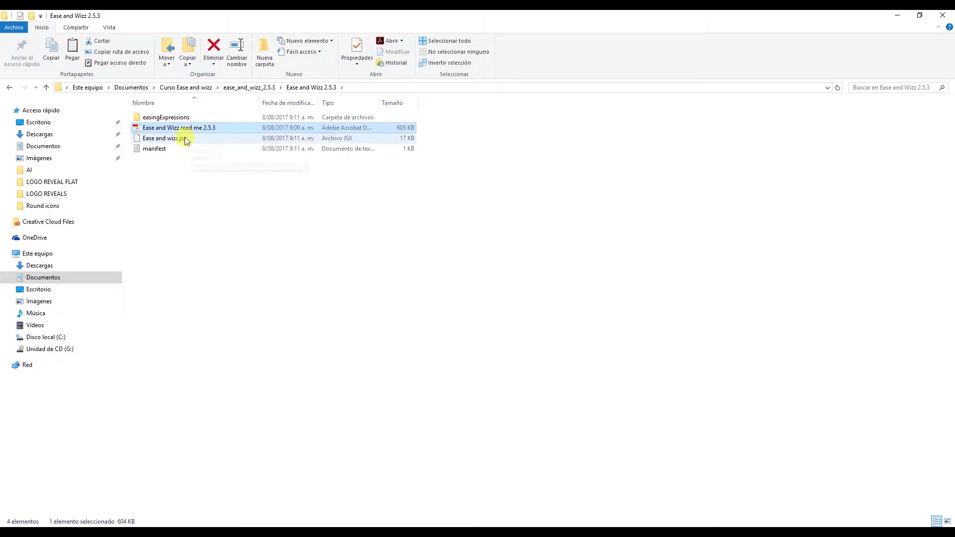
{"action": "left_click", "coordinate": [184, 138]}
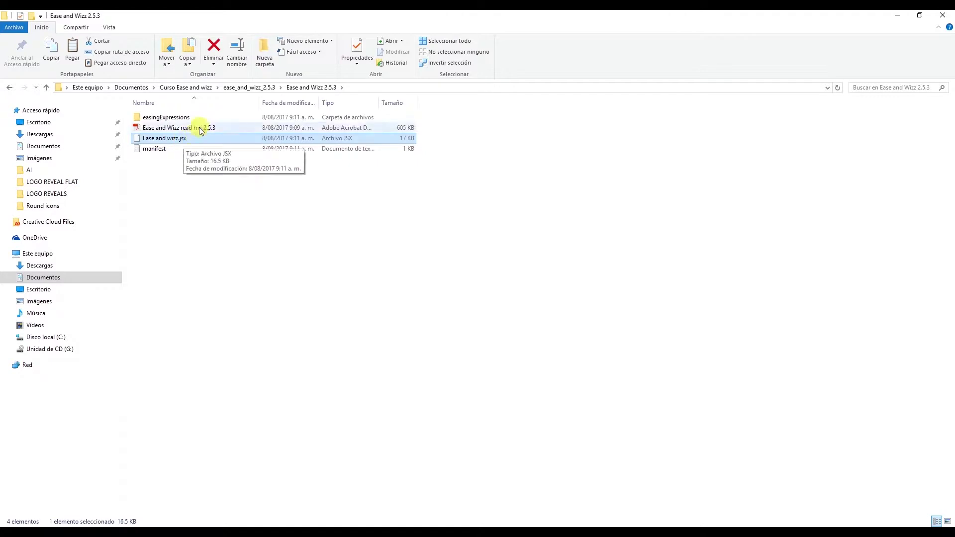
{"action": "left_click", "coordinate": [188, 120], "text": "ctrl"}
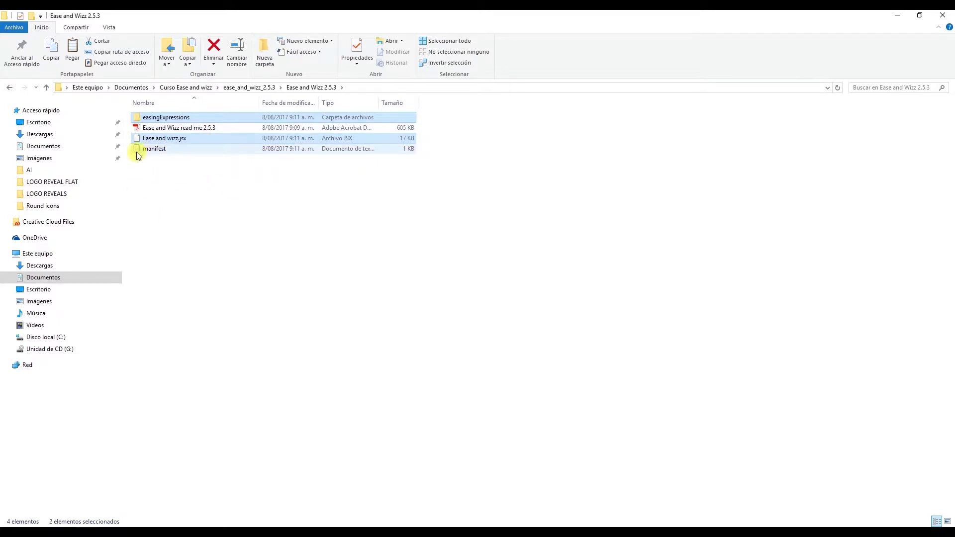
{"action": "key", "text": "ctrl+c"}
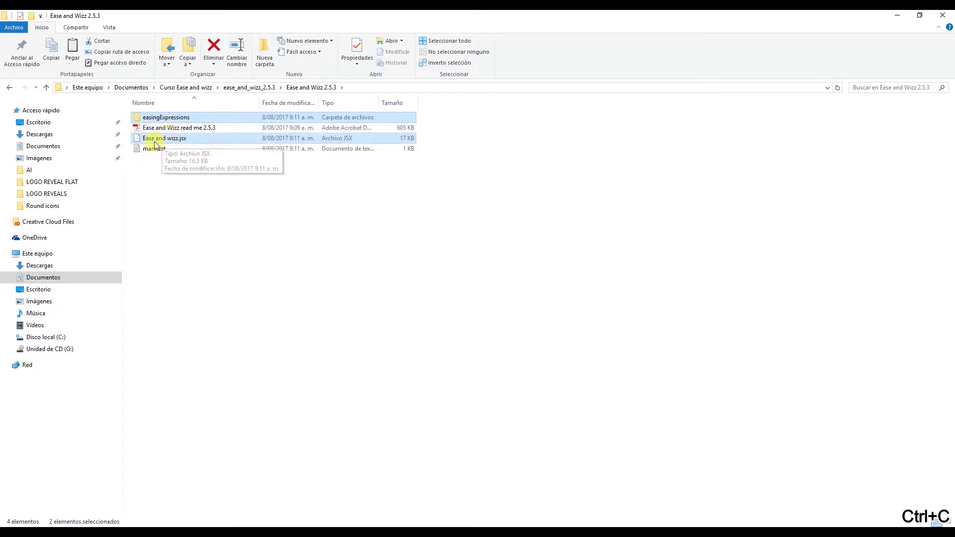
Browse to C:\Archivos de programa\Adobe\Adobe After Effects CC 2017\Support Files\Scripts\ScriptUI Panels
{"action": "left_click", "coordinate": [79, 253]}
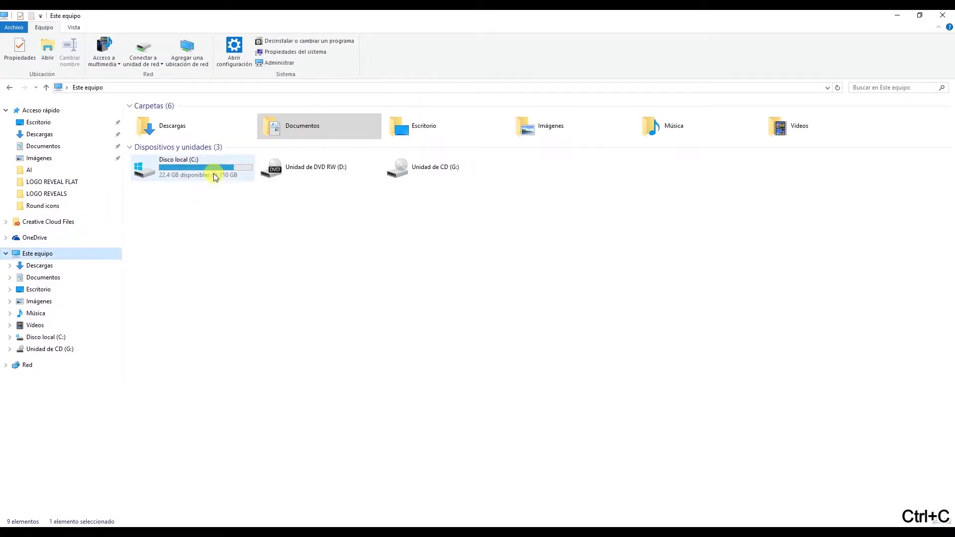
{"action": "double_click", "coordinate": [183, 171]}
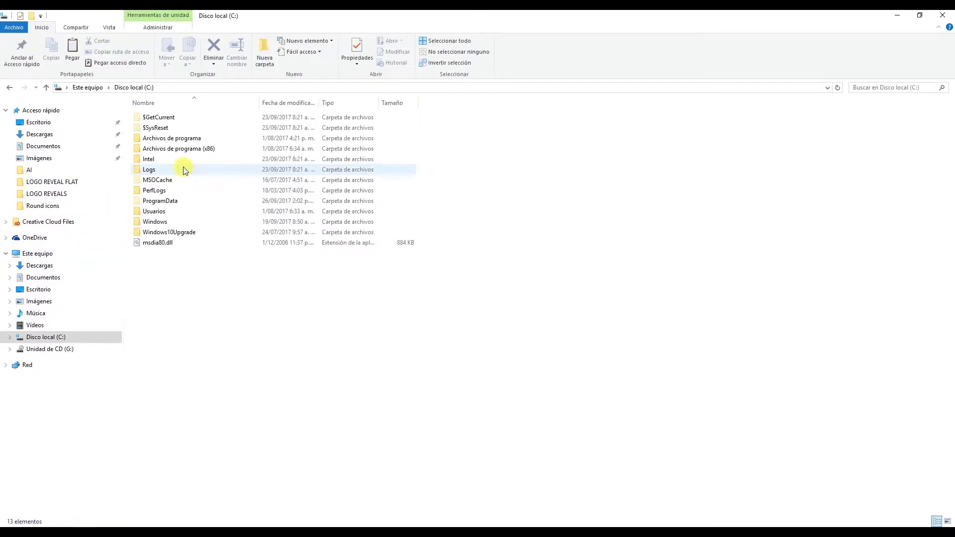
{"action": "double_click", "coordinate": [186, 137]}
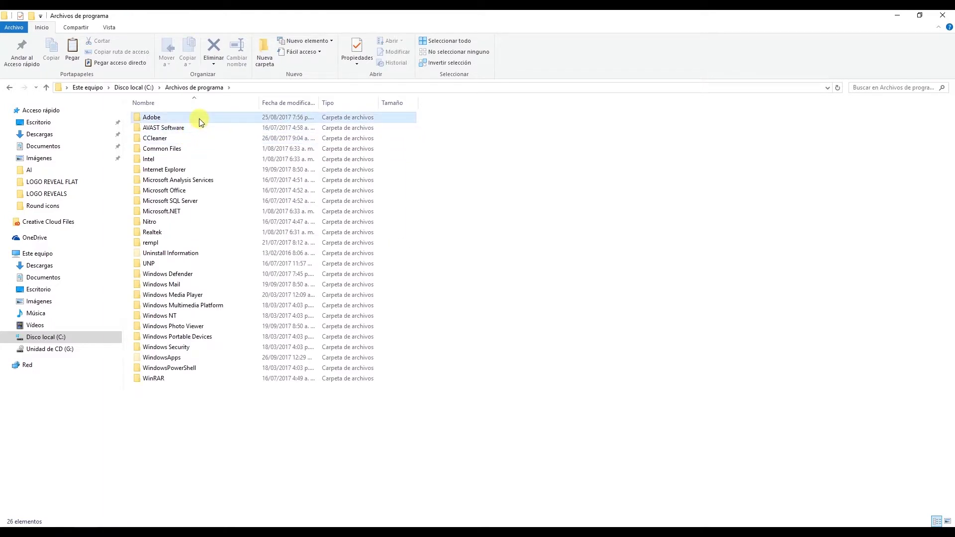
{"action": "double_click", "coordinate": [200, 120]}
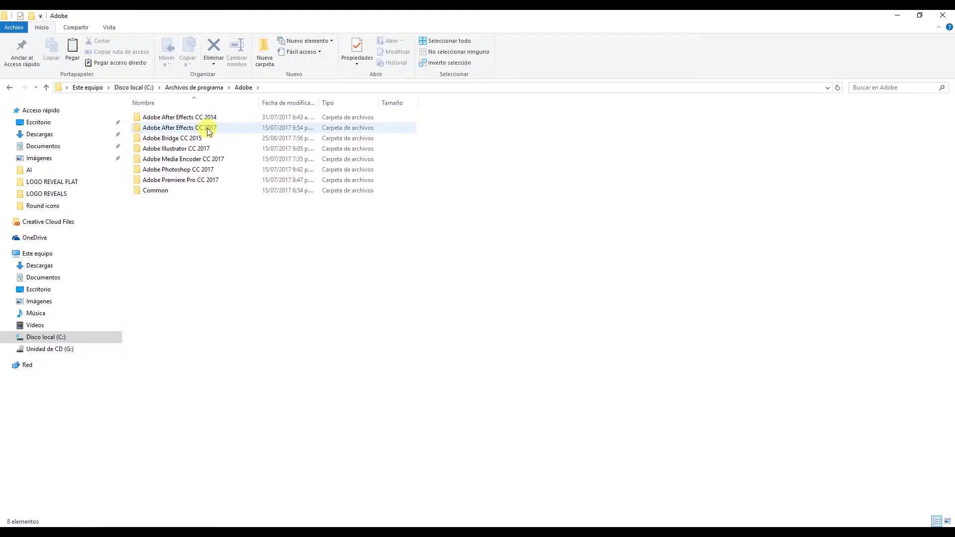
{"action": "double_click", "coordinate": [208, 130]}
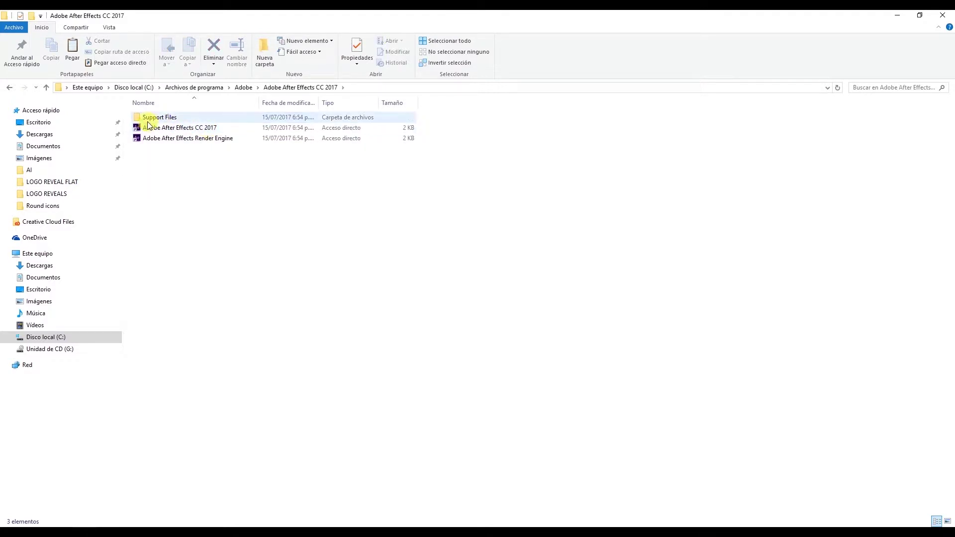
{"action": "double_click", "coordinate": [170, 119]}
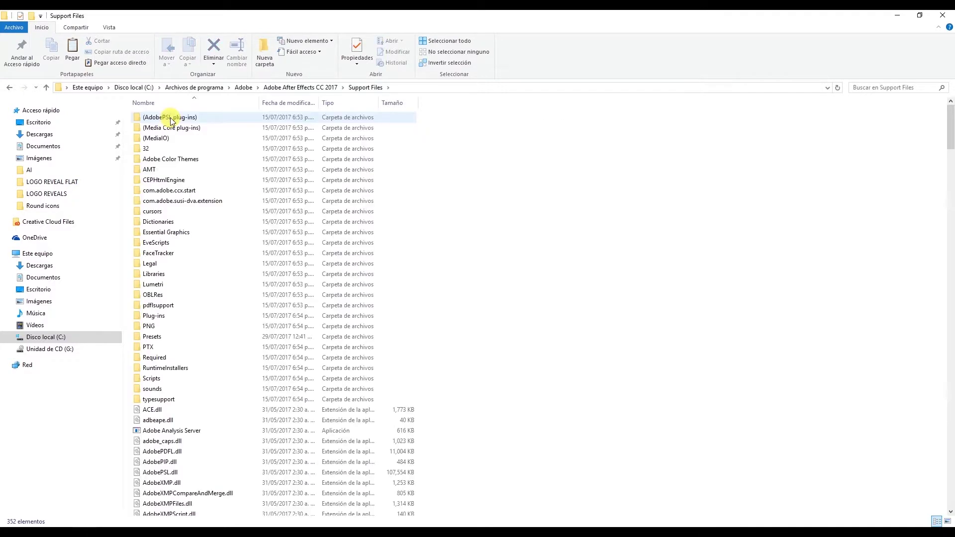
{"action": "double_click", "coordinate": [168, 379]}
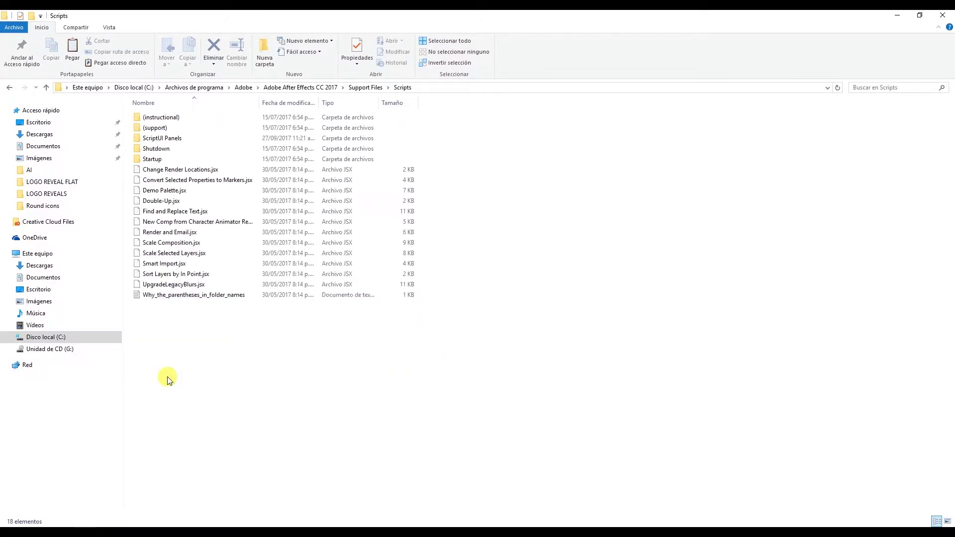
{"action": "double_click", "coordinate": [162, 140]}
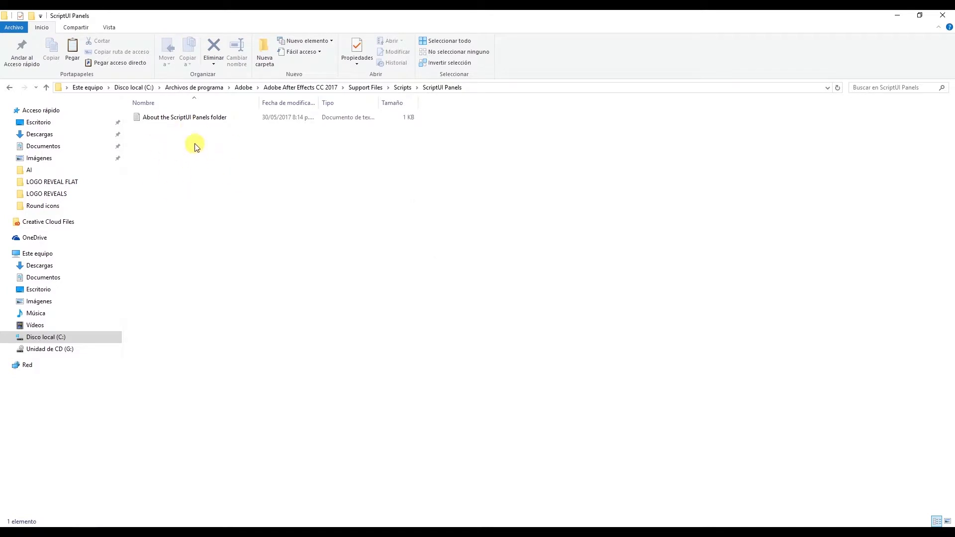
Paste the Ease and Wizz files there, granting administrator permission for all items
{"action": "key", "text": "ctrl+v"}
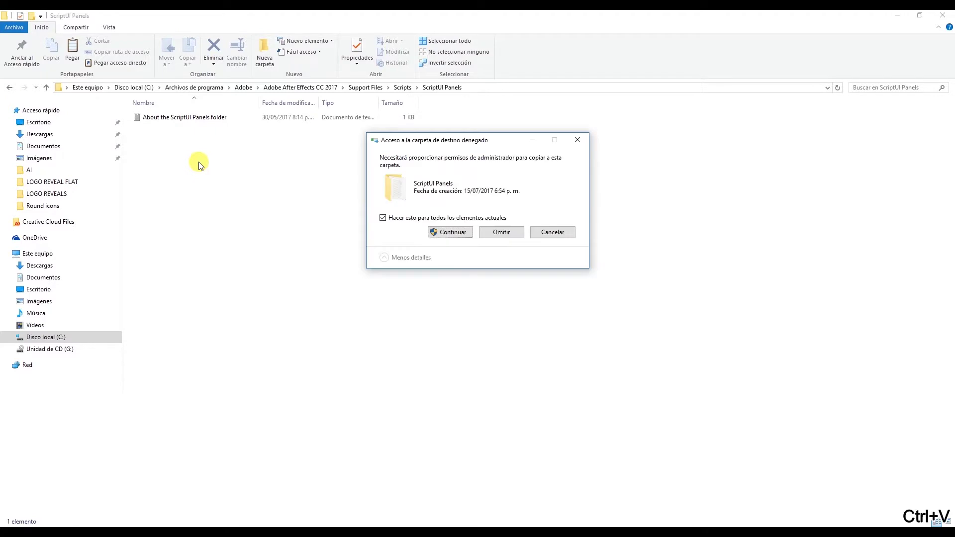
{"action": "left_click", "coordinate": [385, 216]}
{"action": "left_click", "coordinate": [440, 230]}
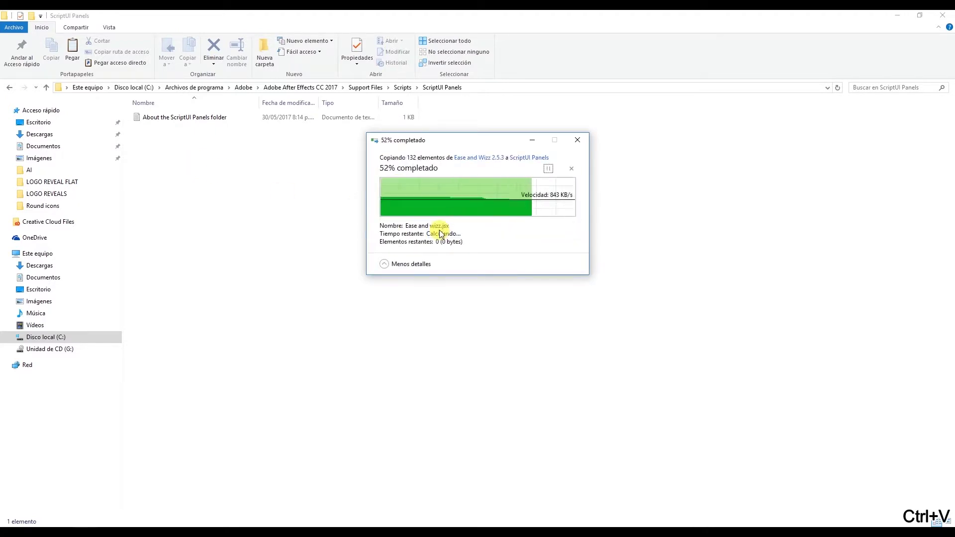
{"action": "left_click", "coordinate": [436, 230]}
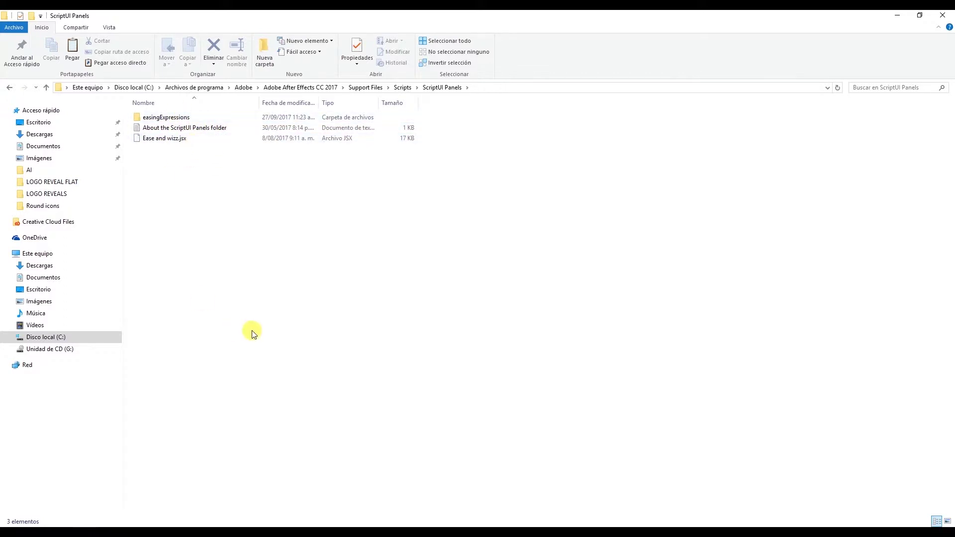
{"action": "key", "text": "super"}
Launch After Effects CC 2017 and open the recent Curso project
{"action": "type", "text": "after ef"}
{"action": "key", "text": "Return"}
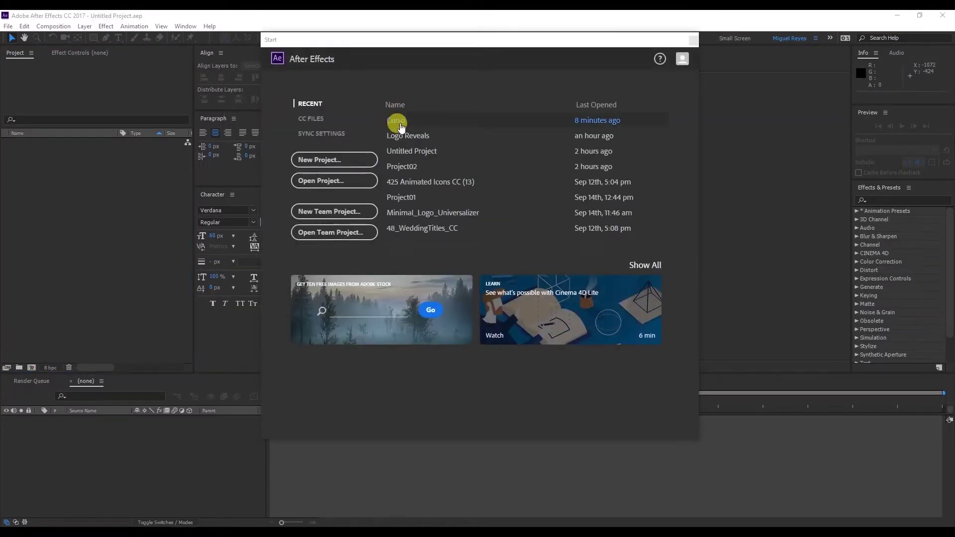
{"action": "left_click", "coordinate": [397, 122]}
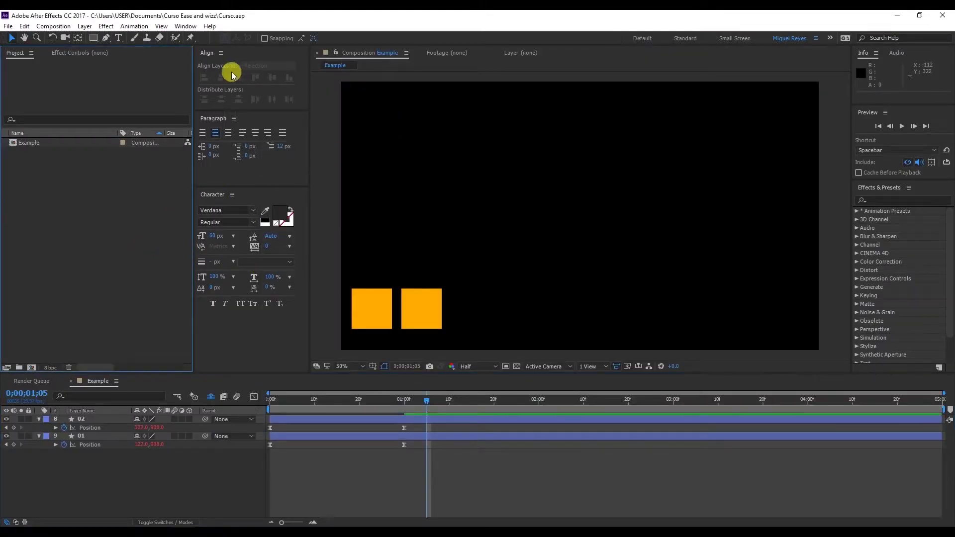
Open the Ease and wizz.jsx panel, dock it below Character, and resize neighbouring panels so Apply shows
{"action": "left_click", "coordinate": [187, 27]}
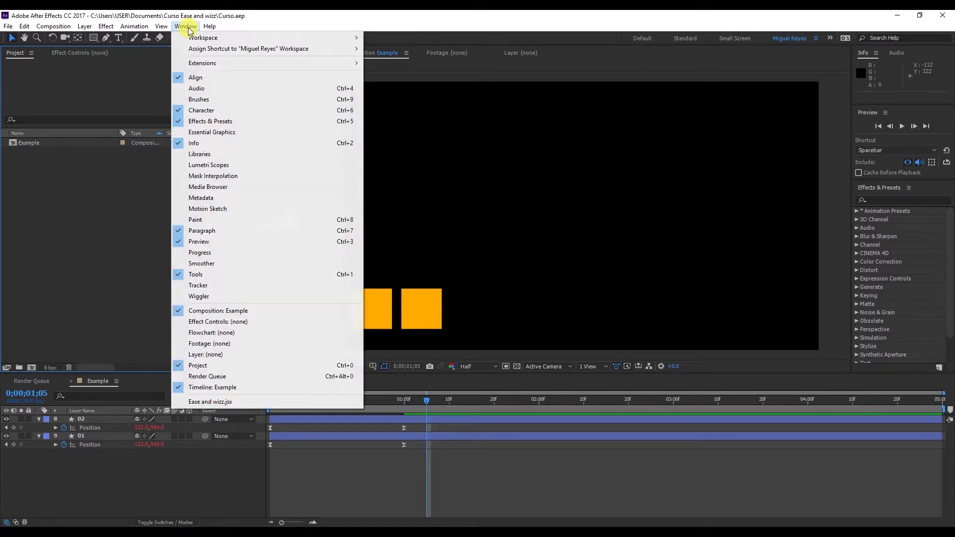
{"action": "left_click", "coordinate": [225, 402]}
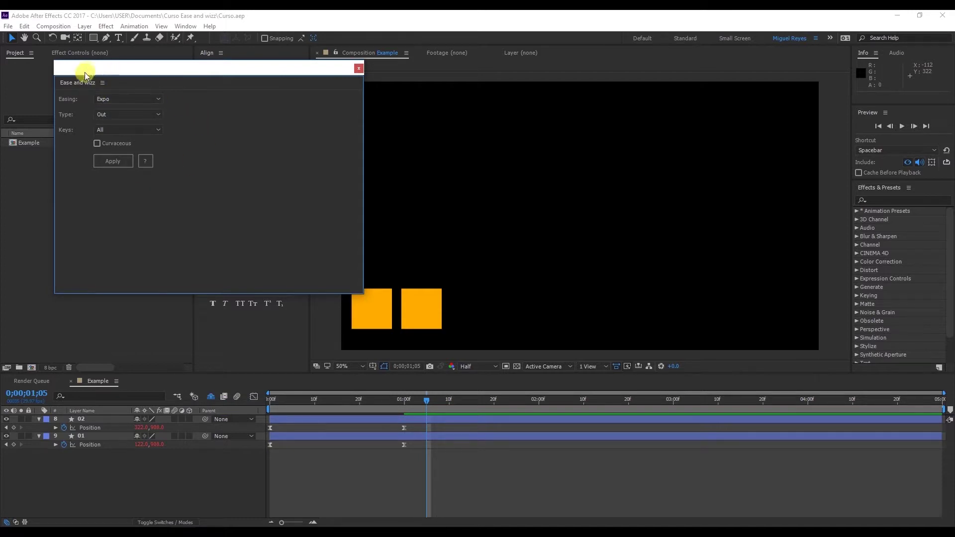
{"action": "left_click_drag", "start_coordinate": [79, 84], "coordinate": [247, 354]}
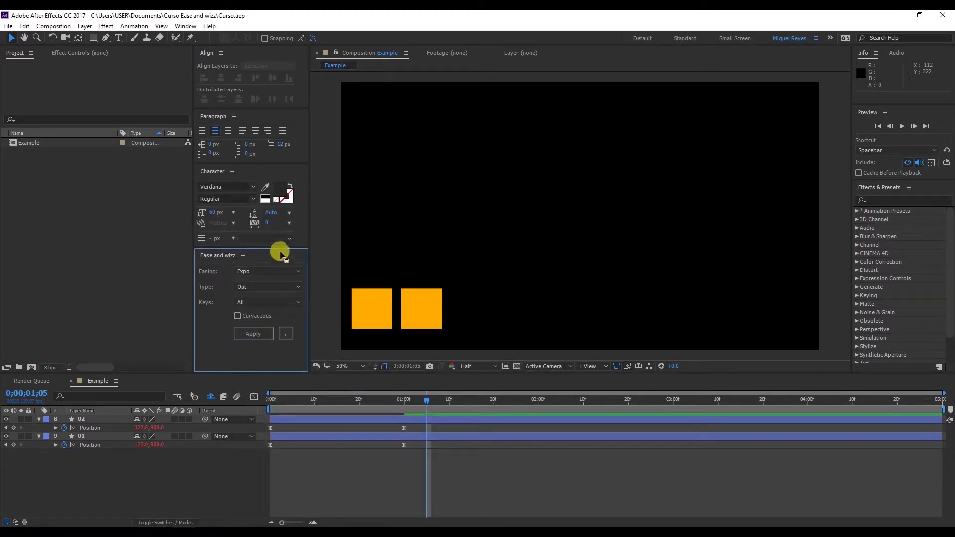
{"action": "left_click_drag", "start_coordinate": [285, 247], "coordinate": [285, 289]}
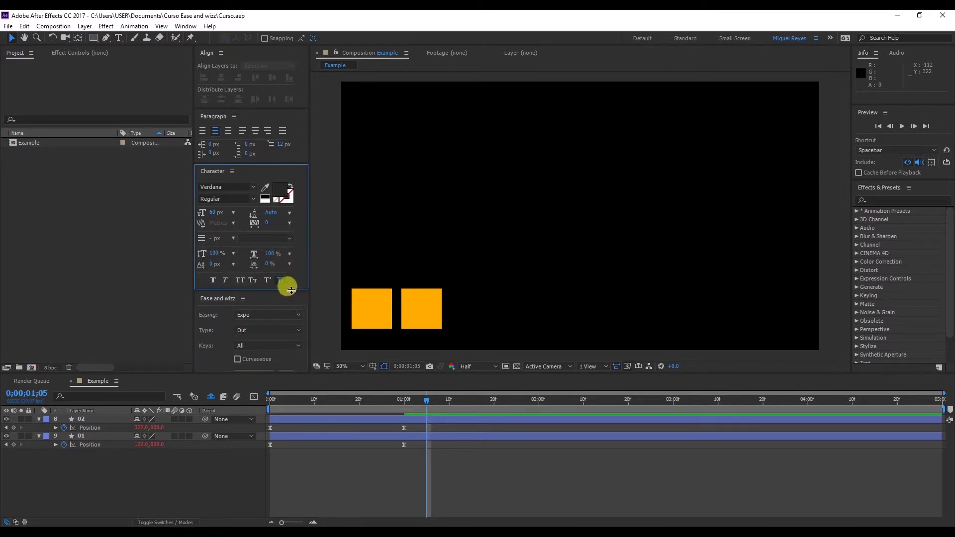
{"action": "left_click_drag", "start_coordinate": [255, 159], "coordinate": [266, 141]}
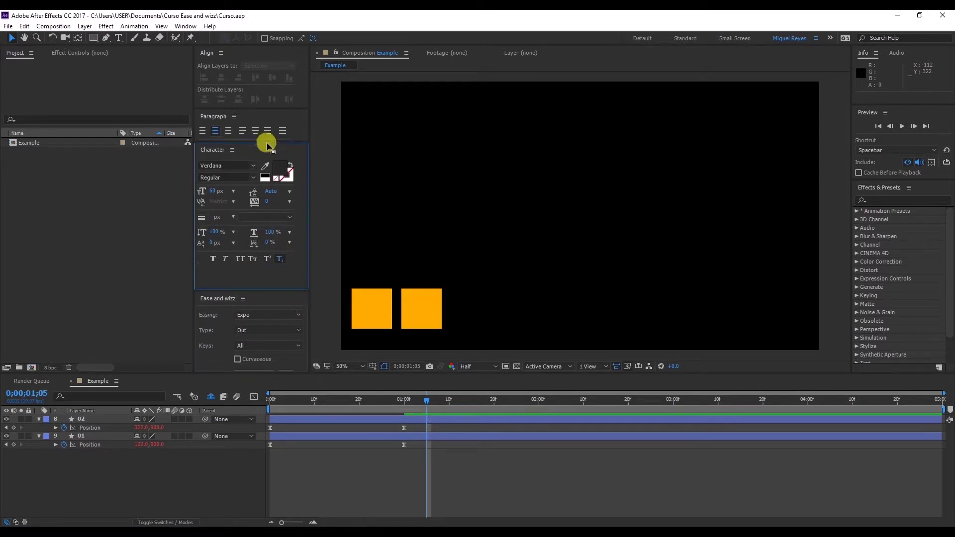
{"action": "left_click_drag", "start_coordinate": [278, 290], "coordinate": [275, 266]}
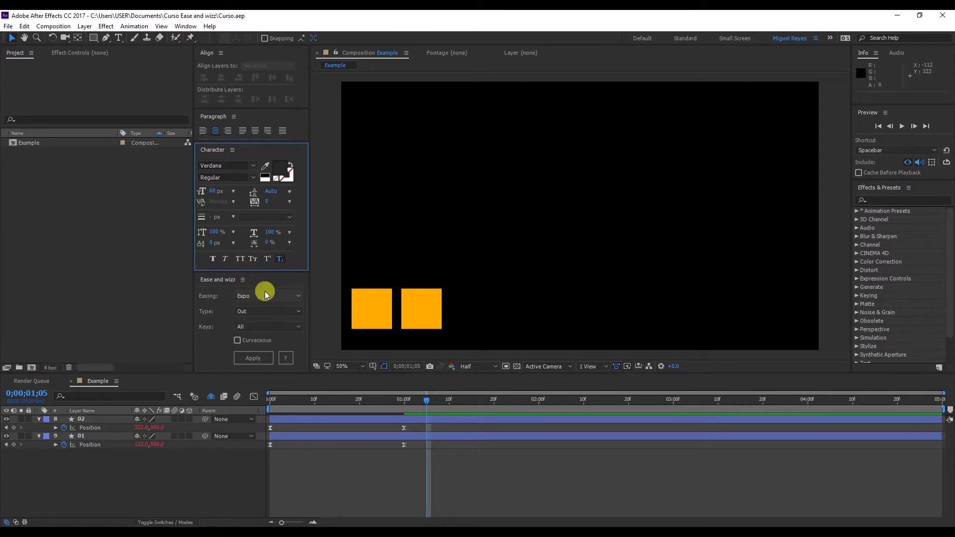
{"action": "left_click", "coordinate": [167, 298]}
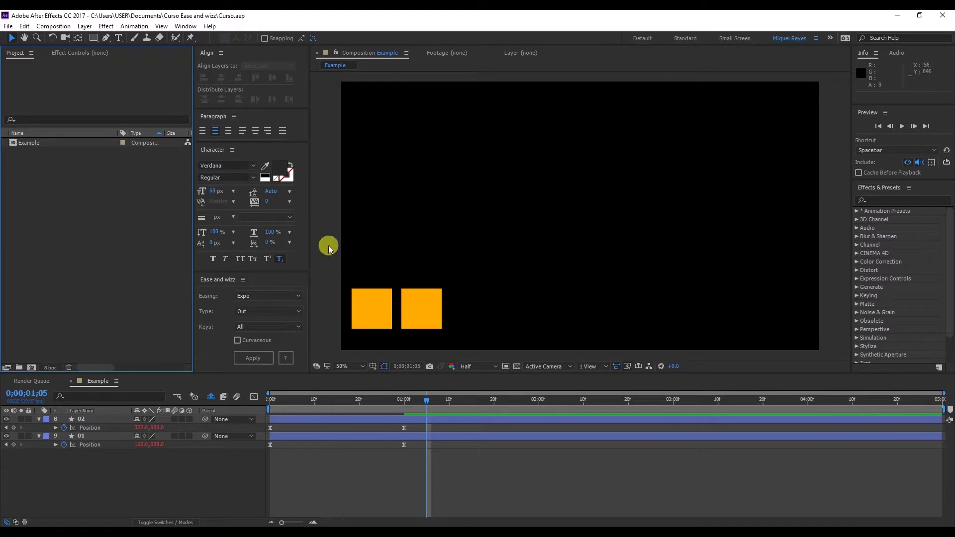
Save changes to the current workspace and redock Ease and wizz below the Project panel
{"action": "left_click", "coordinate": [796, 40]}
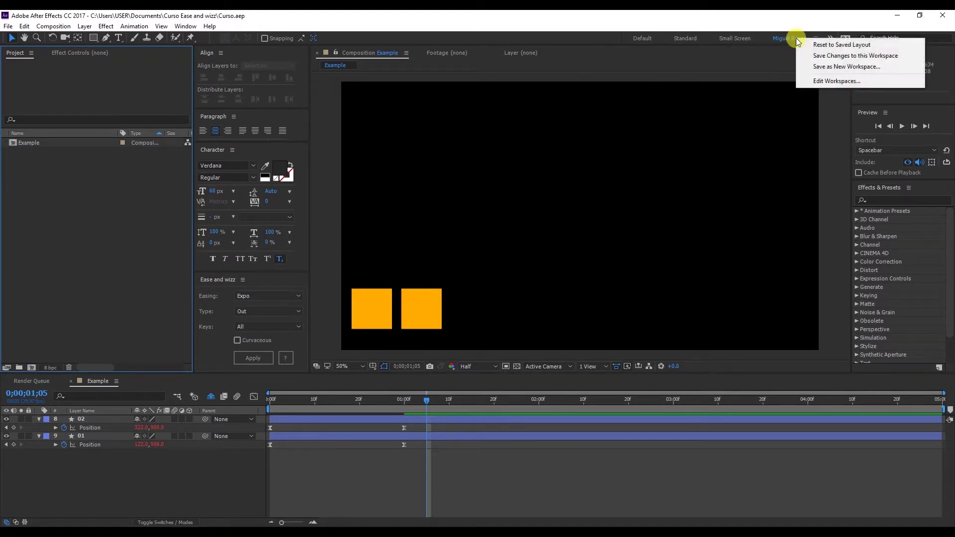
{"action": "left_click", "coordinate": [825, 55]}
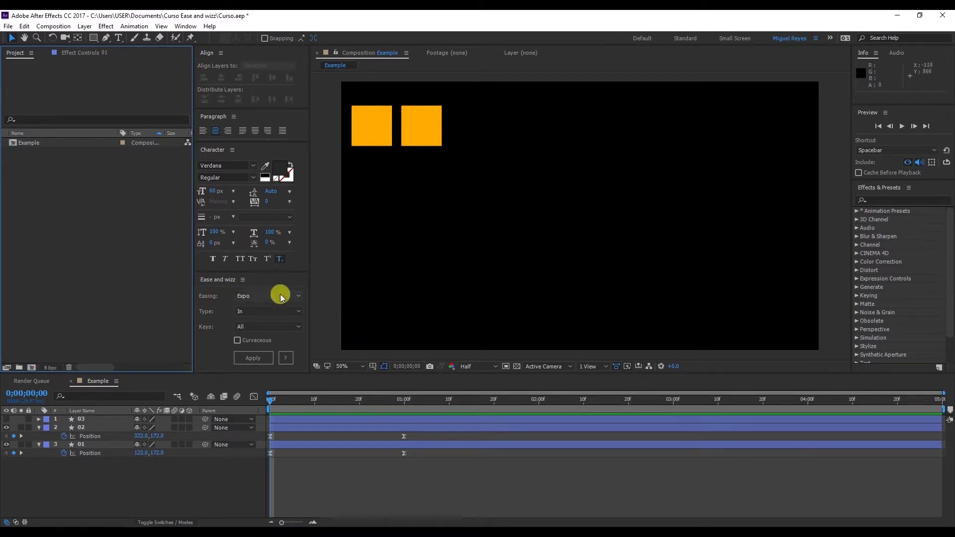
{"action": "mouse_move", "coordinate": [217, 280]}
{"action": "left_mouse_down"}
{"action": "mouse_move", "coordinate": [188, 277]}
{"action": "mouse_move", "coordinate": [139, 228]}
{"action": "mouse_move", "coordinate": [69, 248]}
{"action": "left_mouse_up"}
{"action": "left_click_drag", "start_coordinate": [85, 281], "coordinate": [77, 351]}
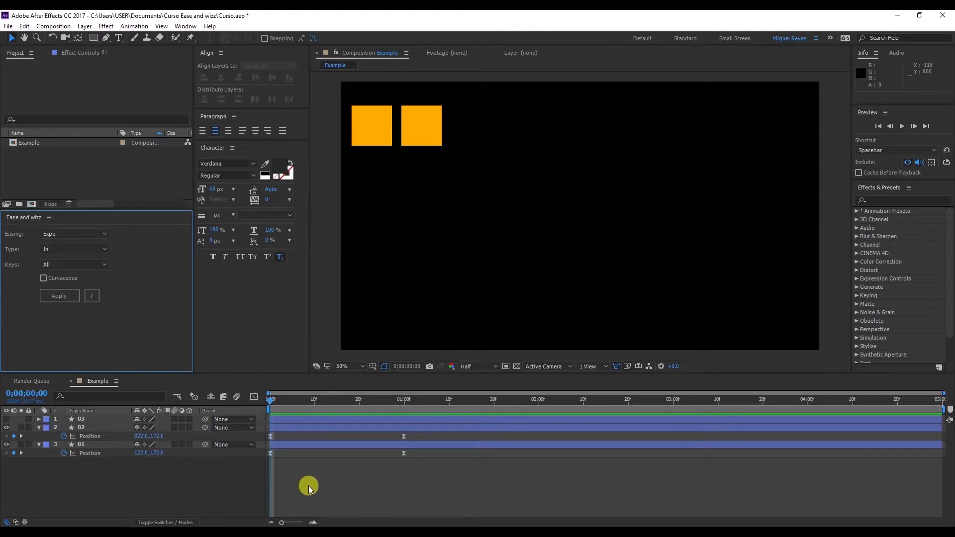
Apply Easy Ease to both of layer 01's Position keyframes and preview
{"action": "mouse_move", "coordinate": [316, 405]}
{"action": "left_mouse_down"}
{"action": "mouse_move", "coordinate": [343, 402]}
{"action": "mouse_move", "coordinate": [313, 404]}
{"action": "left_mouse_up"}
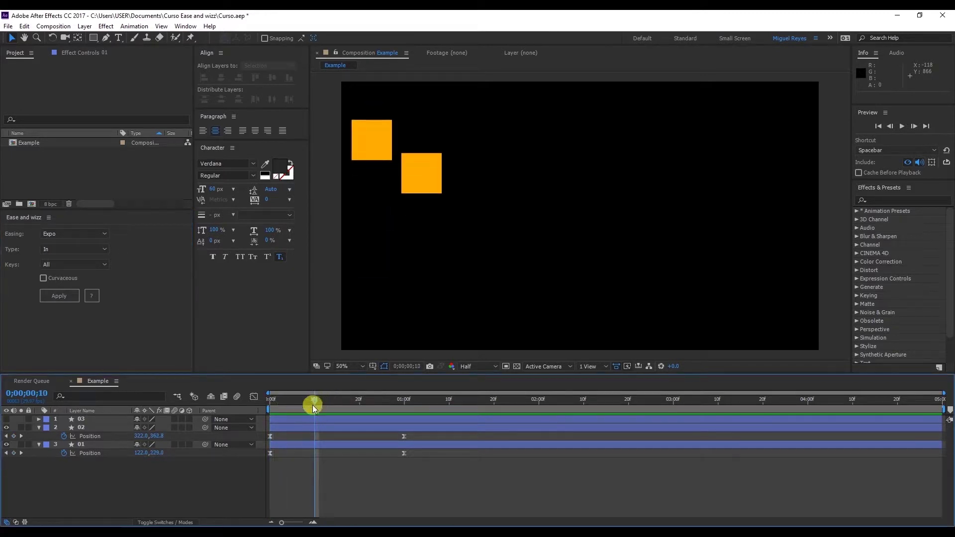
{"action": "left_click", "coordinate": [404, 453]}
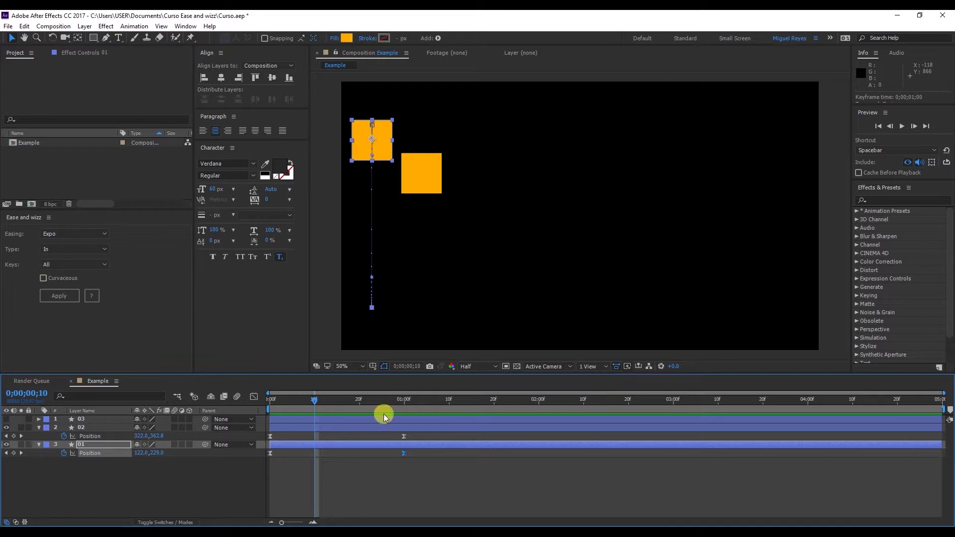
{"action": "left_click", "coordinate": [430, 487]}
{"action": "left_click_drag", "start_coordinate": [427, 475], "coordinate": [309, 463]}
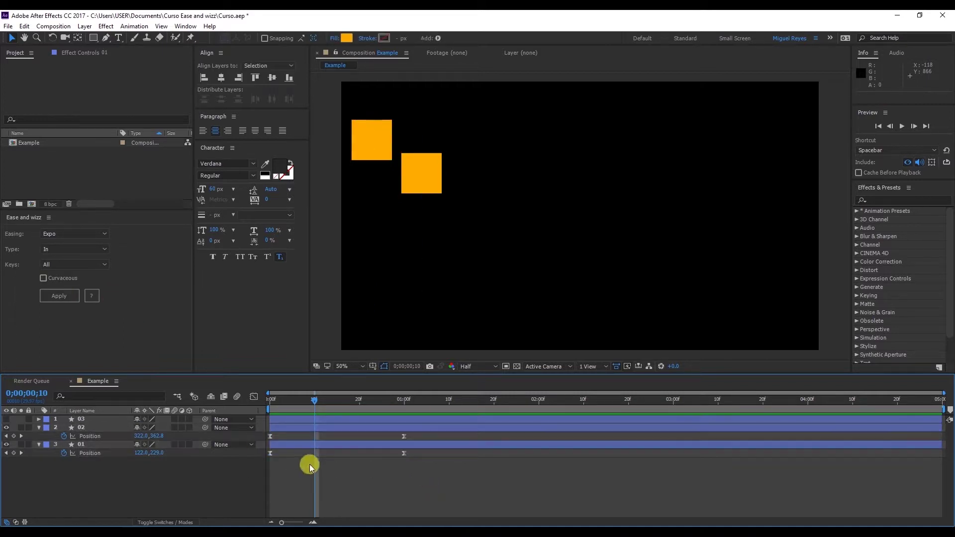
{"action": "left_click_drag", "start_coordinate": [286, 405], "coordinate": [373, 420]}
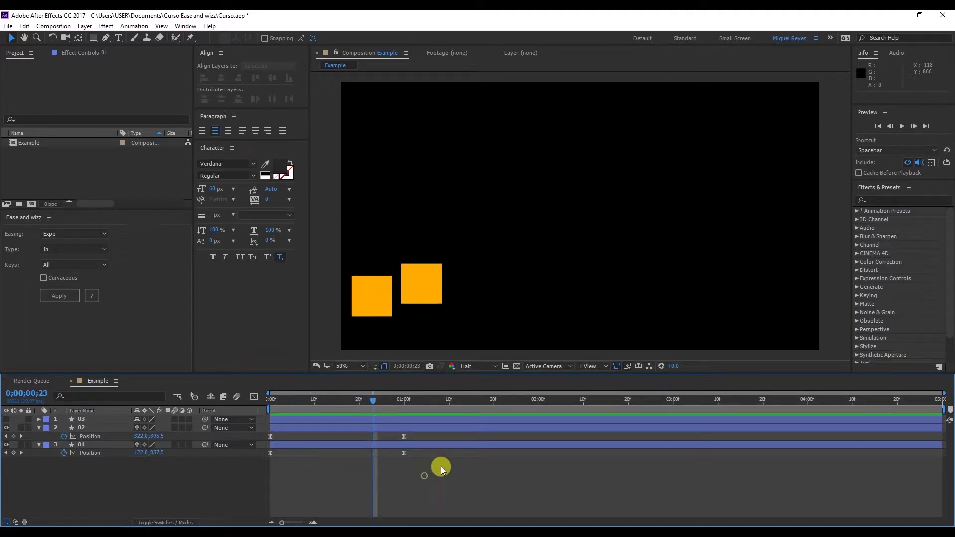
{"action": "left_click_drag", "start_coordinate": [441, 466], "coordinate": [251, 447]}
{"action": "right_click", "coordinate": [269, 452]}
{"action": "mouse_move", "coordinate": [305, 449]}
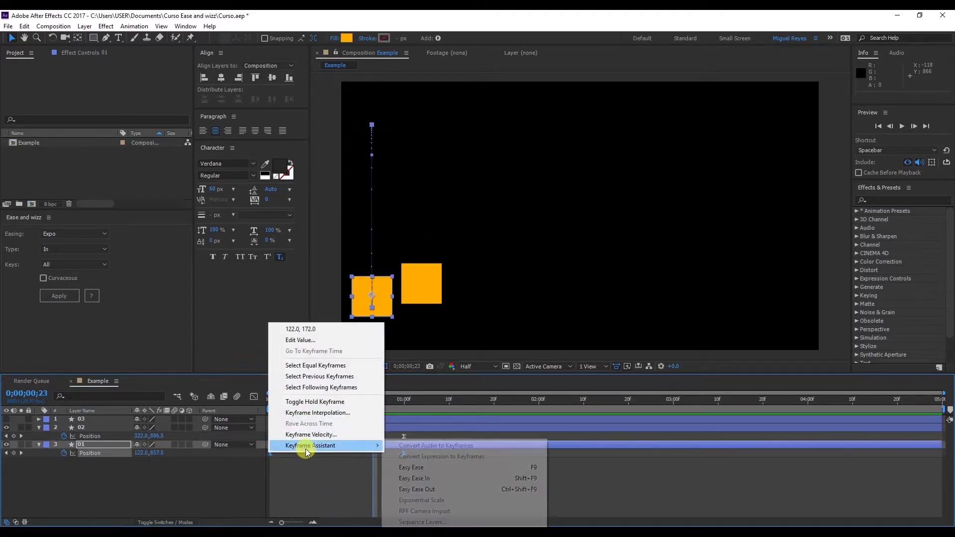
{"action": "left_click", "coordinate": [426, 470]}
{"action": "key", "text": "space"}
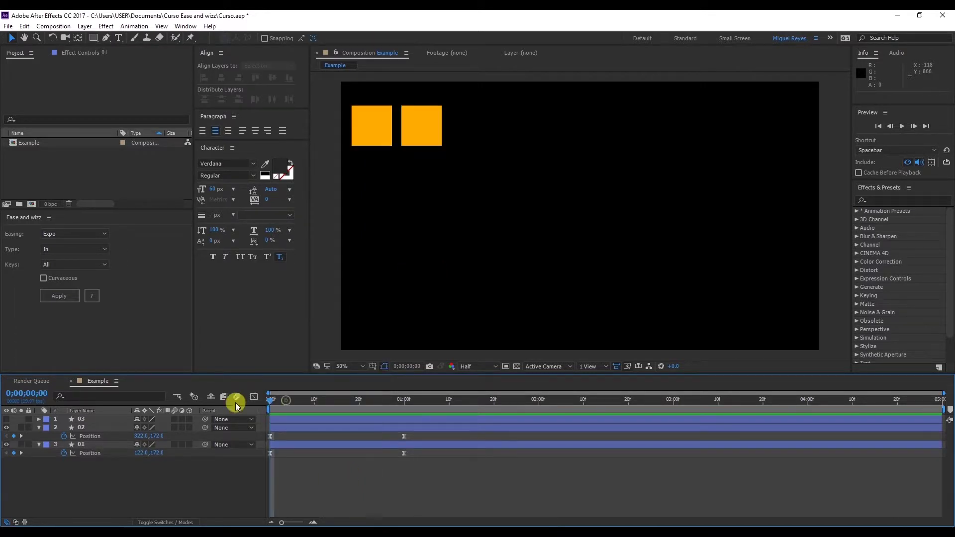
Change square 01's fill colour to pink FF0048 and play the animation
{"action": "left_click", "coordinate": [305, 446]}
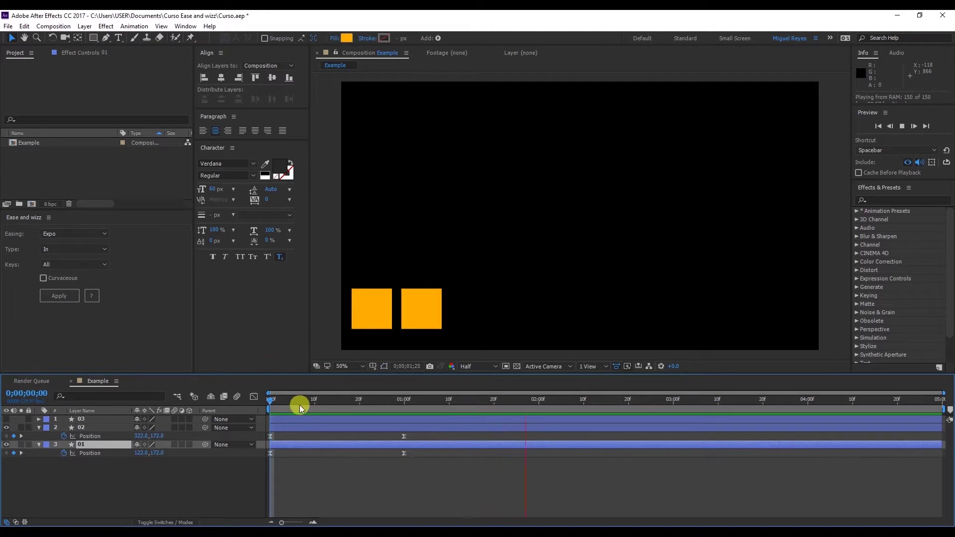
{"action": "left_click_drag", "start_coordinate": [299, 404], "coordinate": [326, 407]}
{"action": "left_click", "coordinate": [345, 40]}
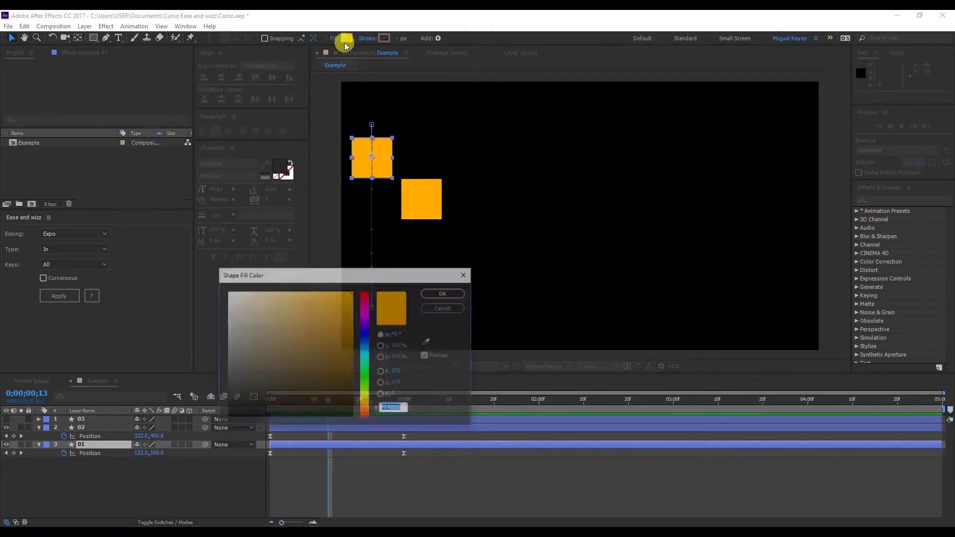
{"action": "left_click", "coordinate": [369, 298]}
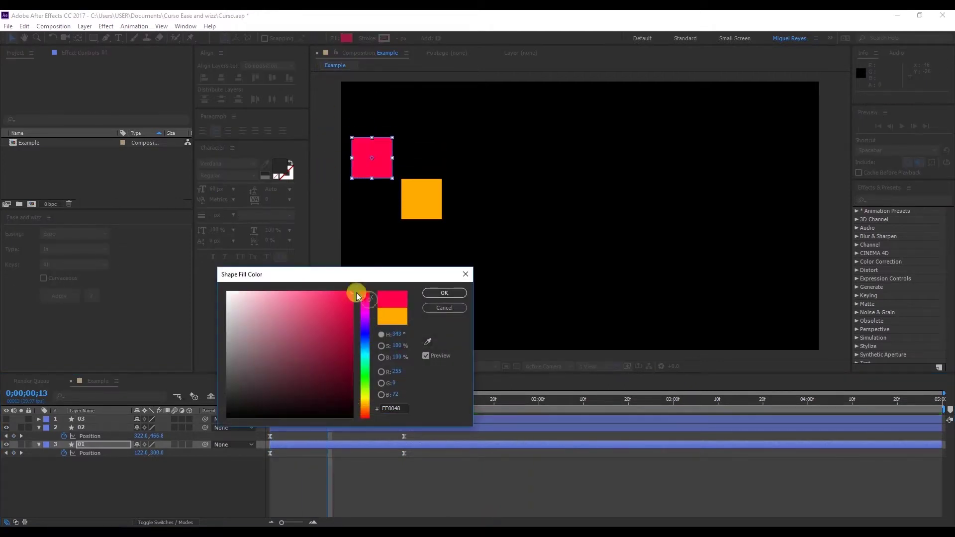
{"action": "left_click", "coordinate": [439, 294]}
{"action": "left_click", "coordinate": [347, 485]}
{"action": "key", "text": "space"}
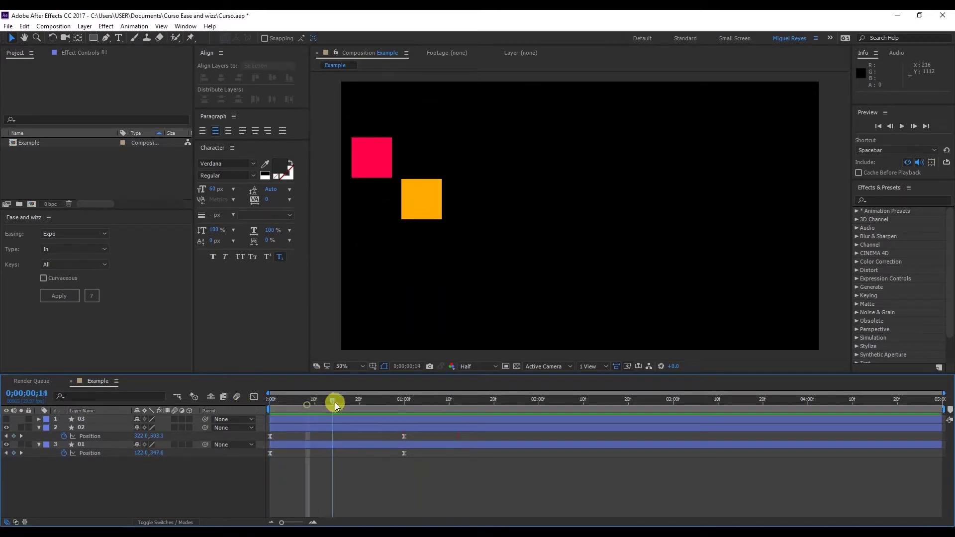
{"action": "left_click", "coordinate": [354, 402]}
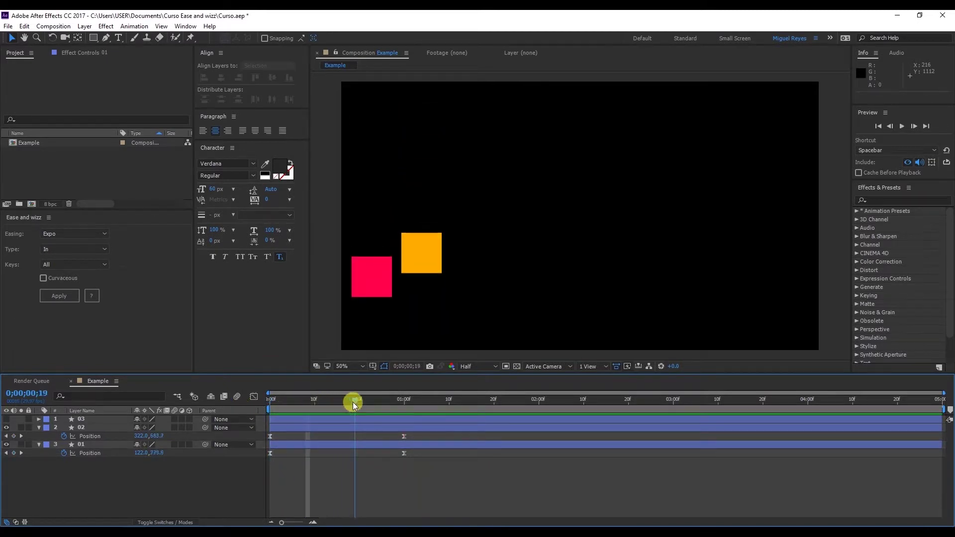
{"action": "left_click", "coordinate": [270, 452]}
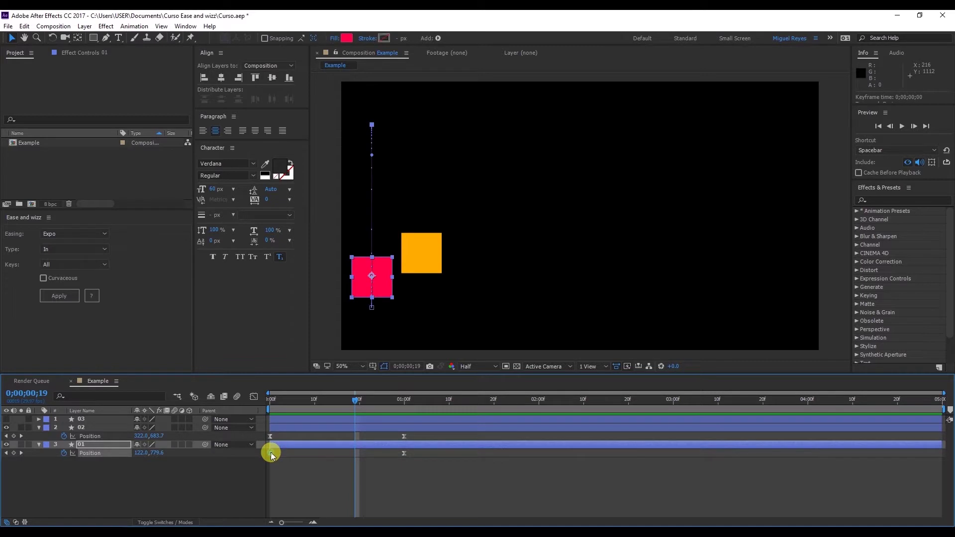
{"action": "left_click", "coordinate": [255, 397]}
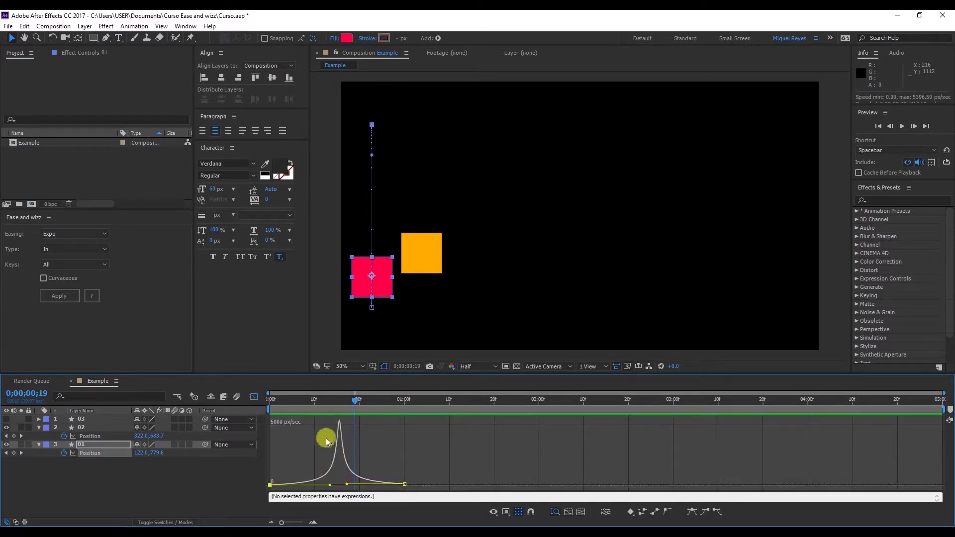
{"action": "mouse_move", "coordinate": [336, 436]}
{"action": "left_click", "coordinate": [254, 397]}
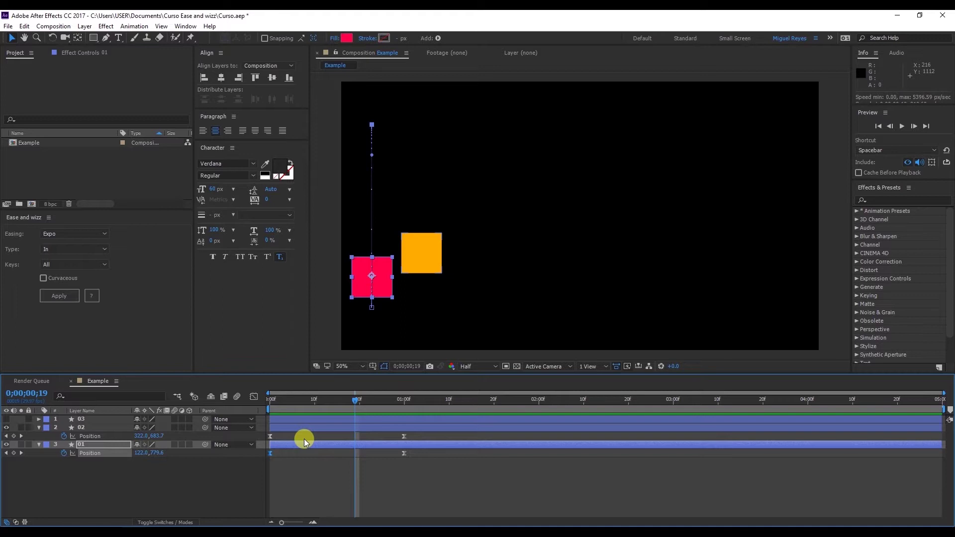
{"action": "left_click", "coordinate": [318, 433]}
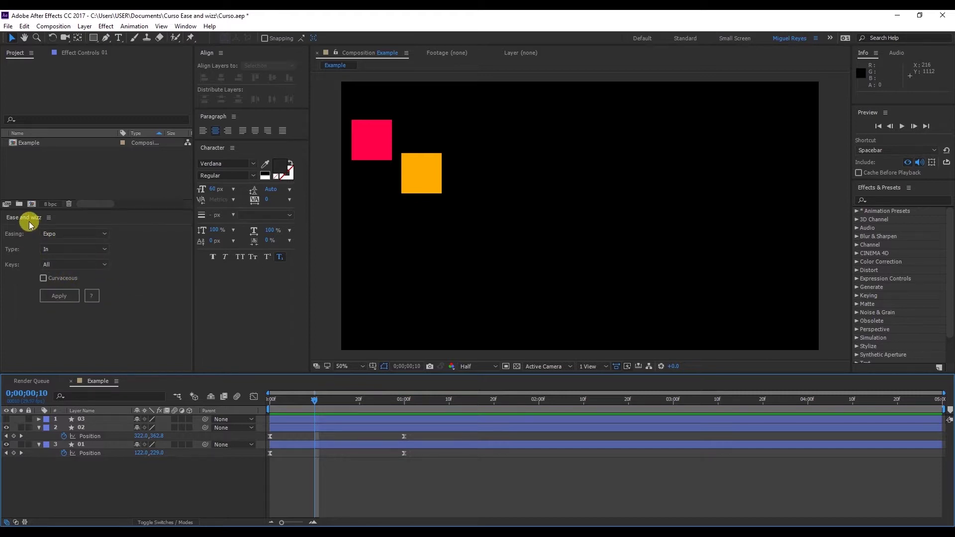
{"action": "left_click", "coordinate": [253, 396]}
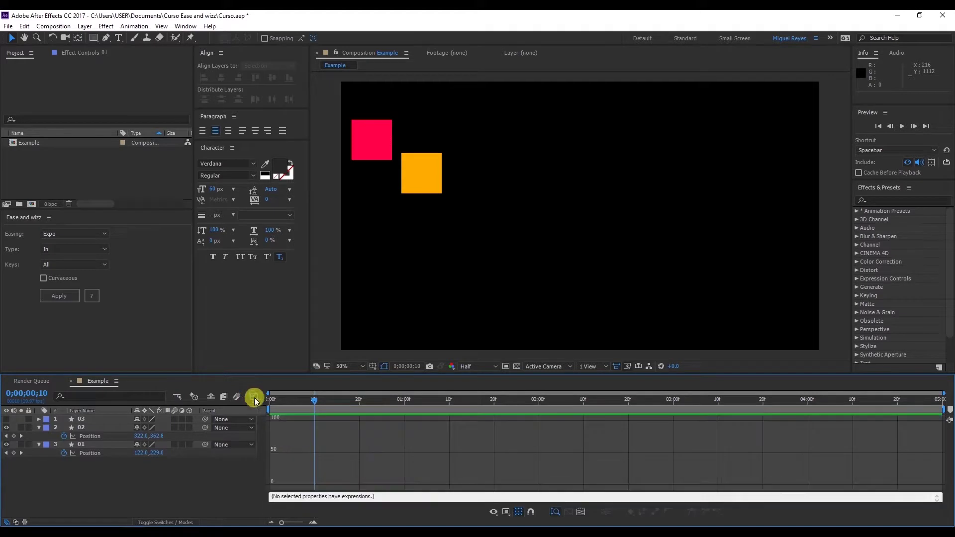
{"action": "left_click", "coordinate": [96, 453]}
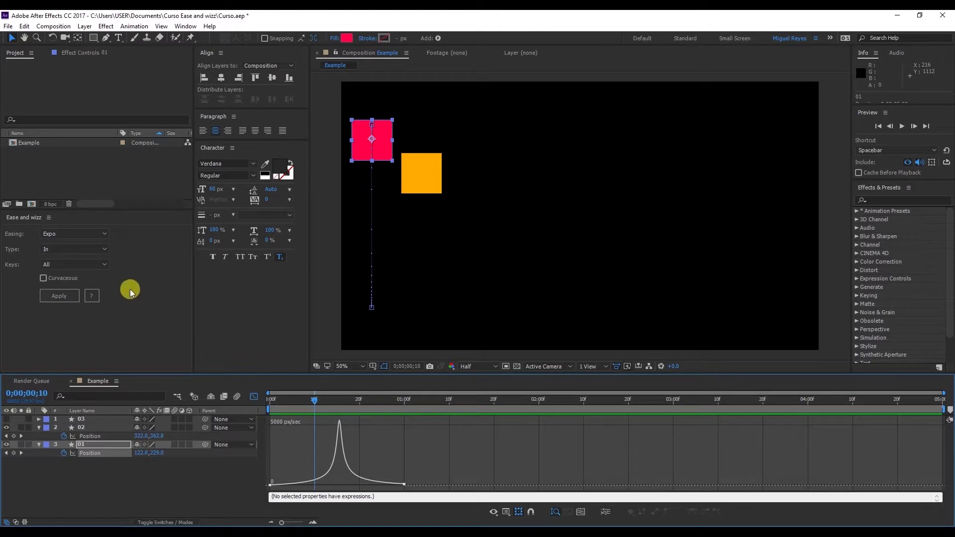
{"action": "mouse_move", "coordinate": [337, 442]}
{"action": "left_click", "coordinate": [253, 398]}
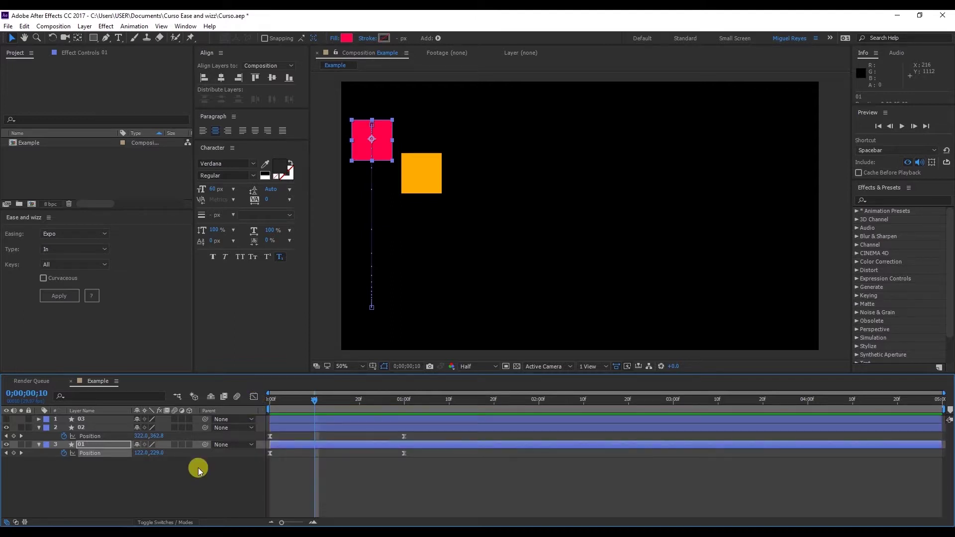
{"action": "left_click", "coordinate": [198, 467]}
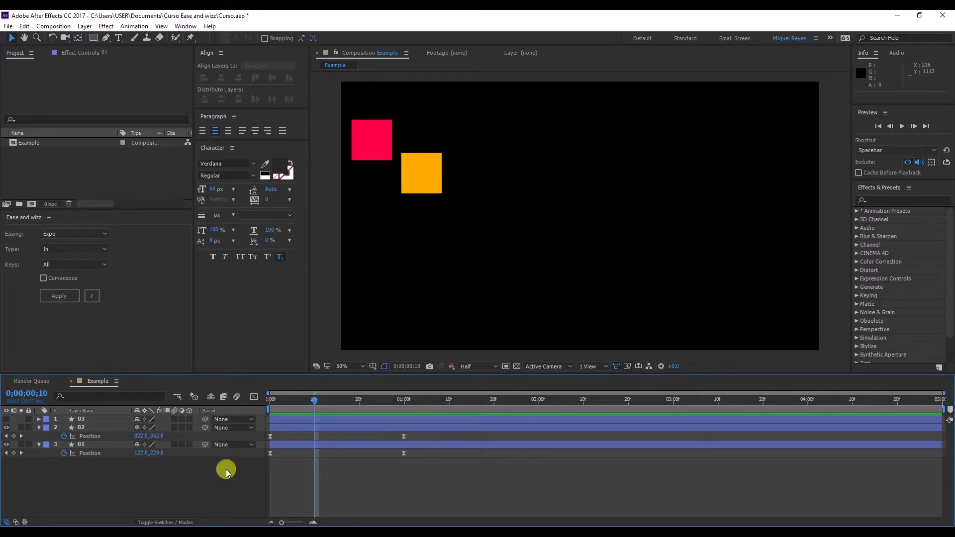
Apply Ease and Wizz Bounce Out to layer 01's Position keyframes and check its speed graph
{"action": "left_click", "coordinate": [92, 453]}
{"action": "left_click", "coordinate": [92, 453]}
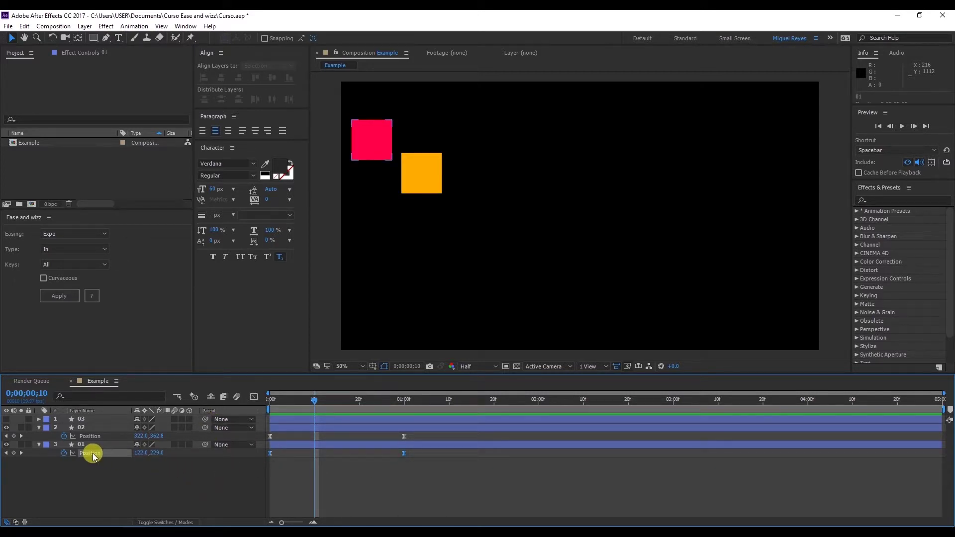
{"action": "left_click", "coordinate": [59, 236]}
{"action": "left_click", "coordinate": [56, 311]}
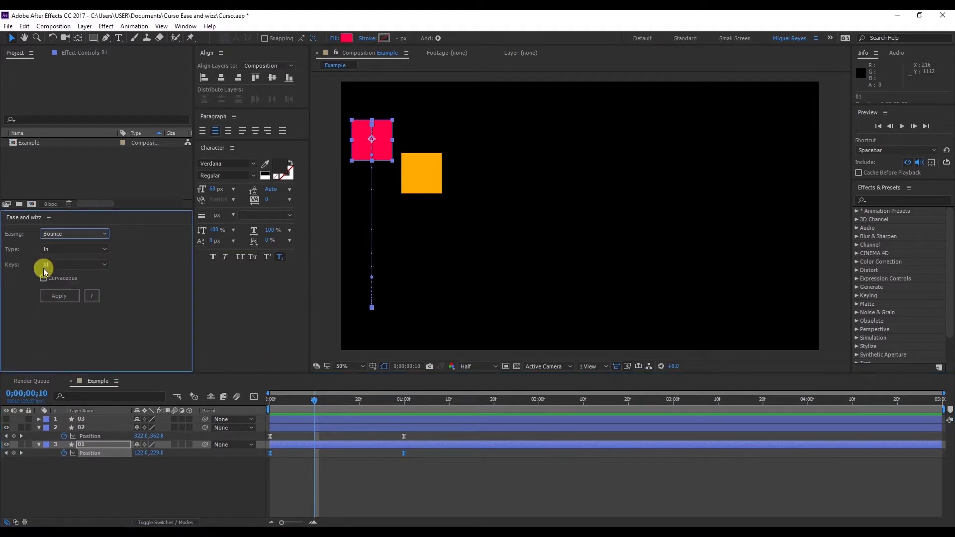
{"action": "left_click", "coordinate": [53, 249]}
{"action": "left_click", "coordinate": [55, 276]}
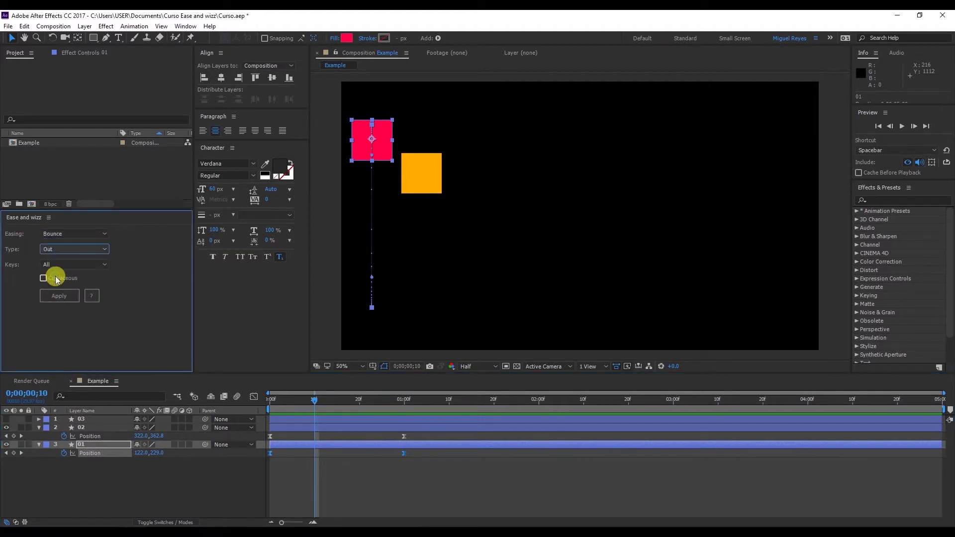
{"action": "left_click", "coordinate": [60, 296]}
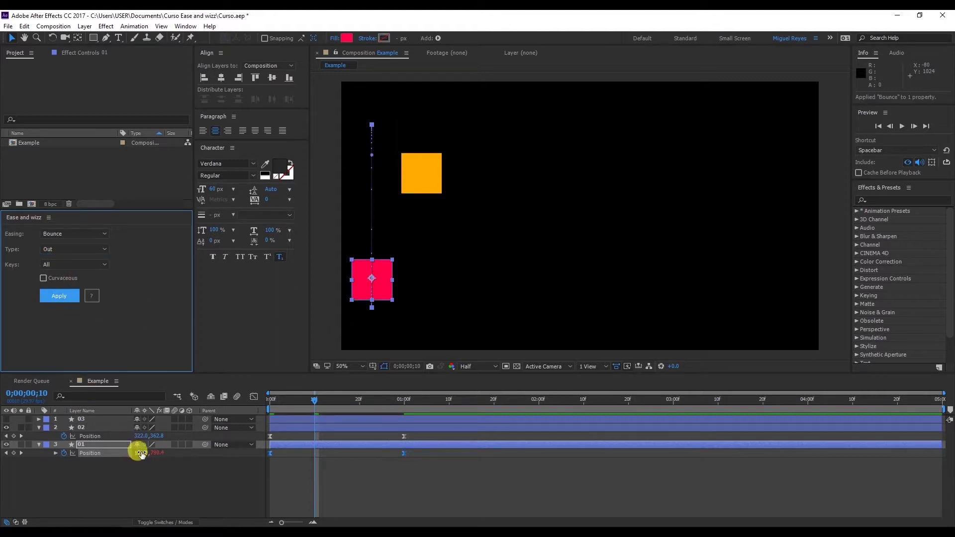
{"action": "left_click", "coordinate": [229, 457]}
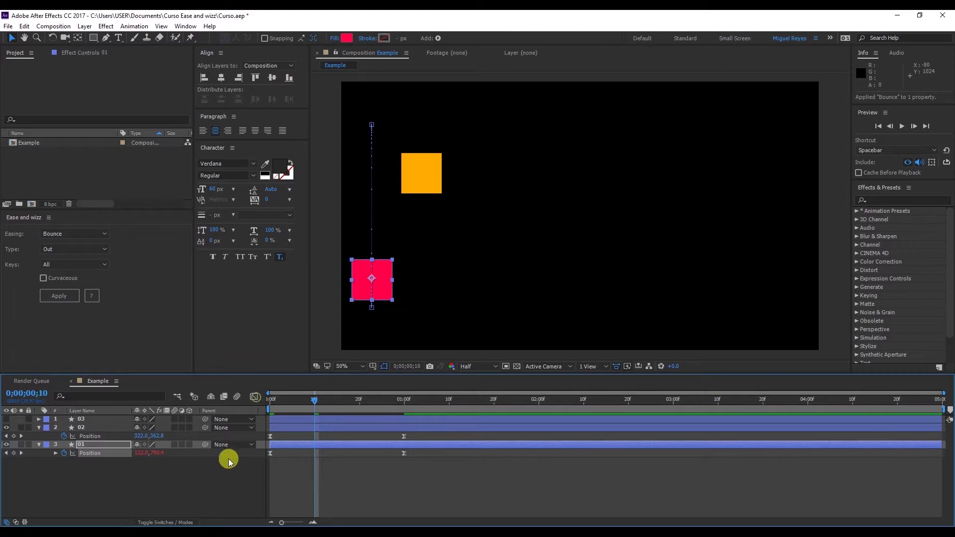
{"action": "left_click", "coordinate": [254, 397]}
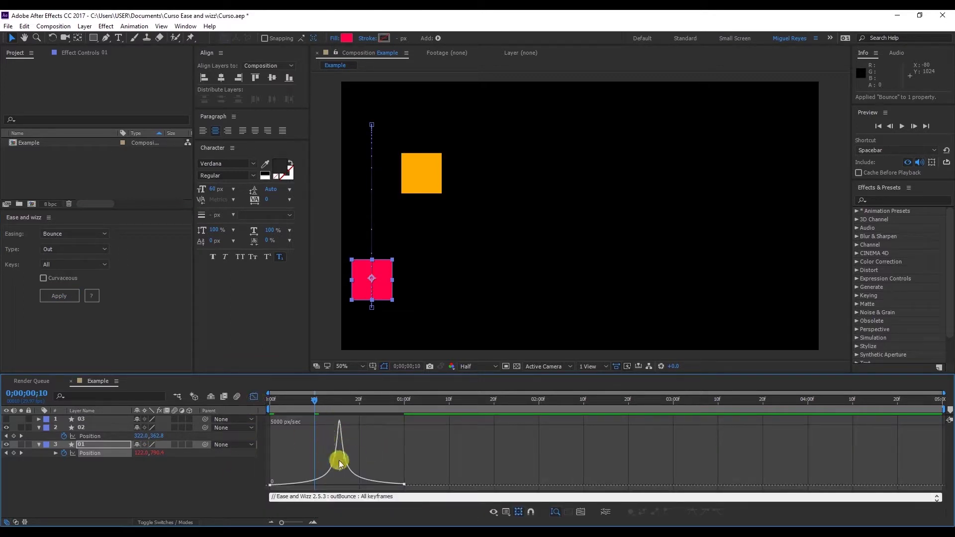
{"action": "left_click", "coordinate": [254, 396]}
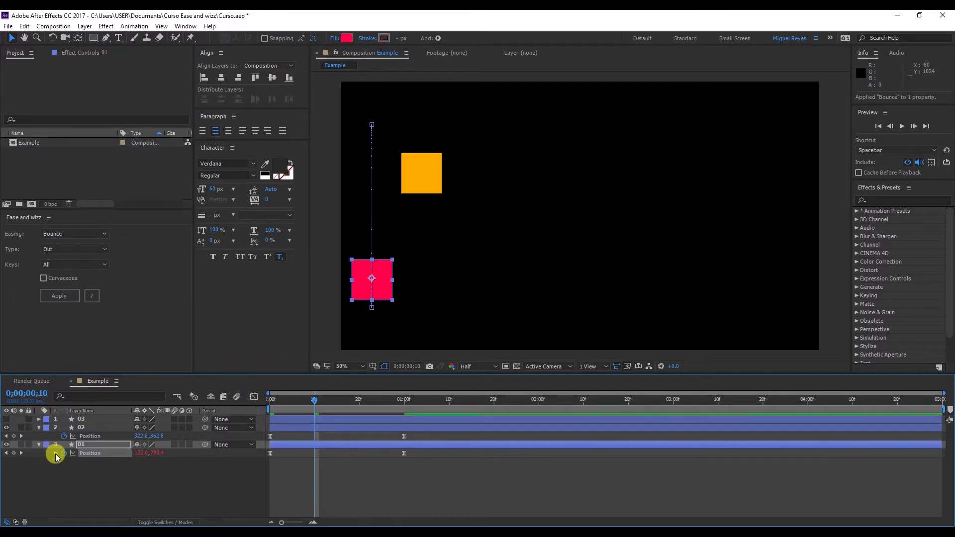
Expand layer 01's Position to inspect the outBounce expression, then return to frame 0
{"action": "left_click", "coordinate": [55, 453]}
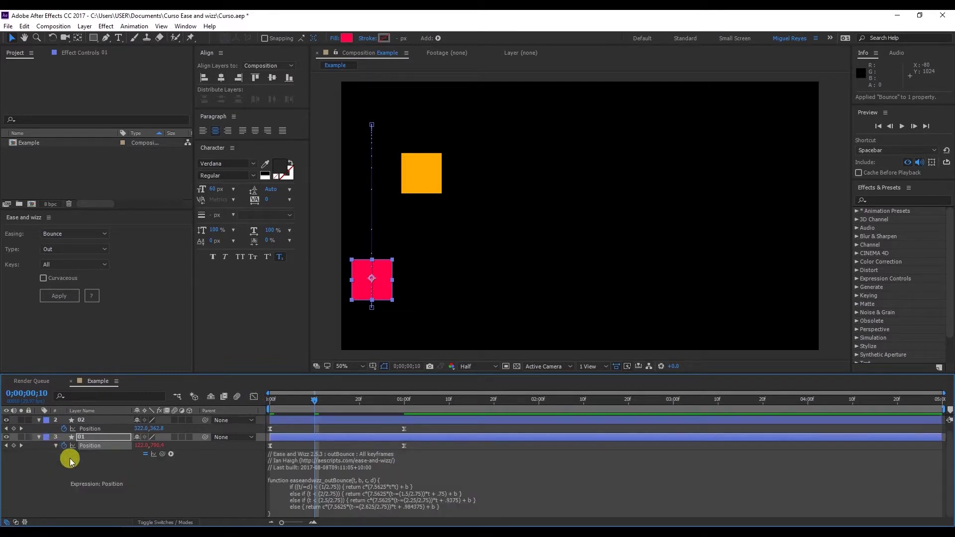
{"action": "left_click", "coordinate": [402, 476]}
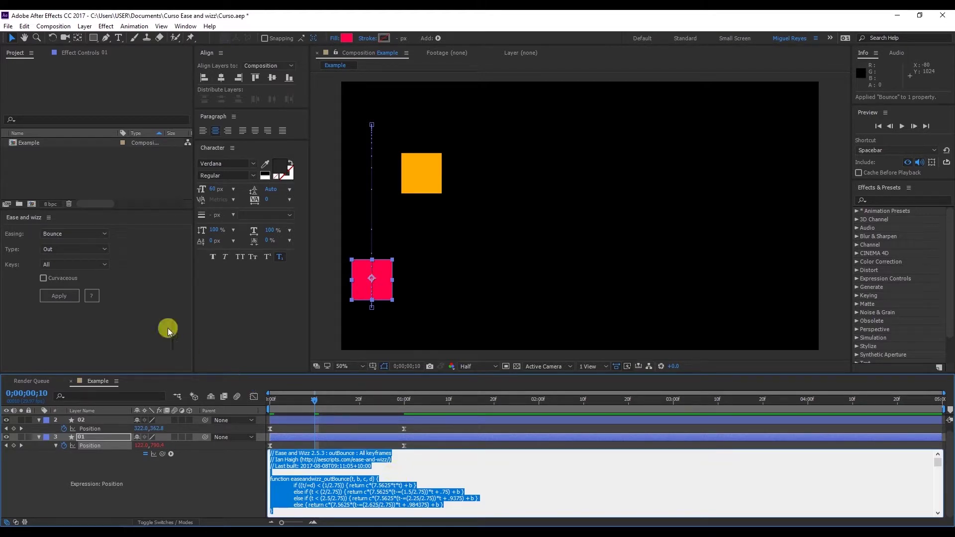
{"action": "left_click", "coordinate": [375, 460]}
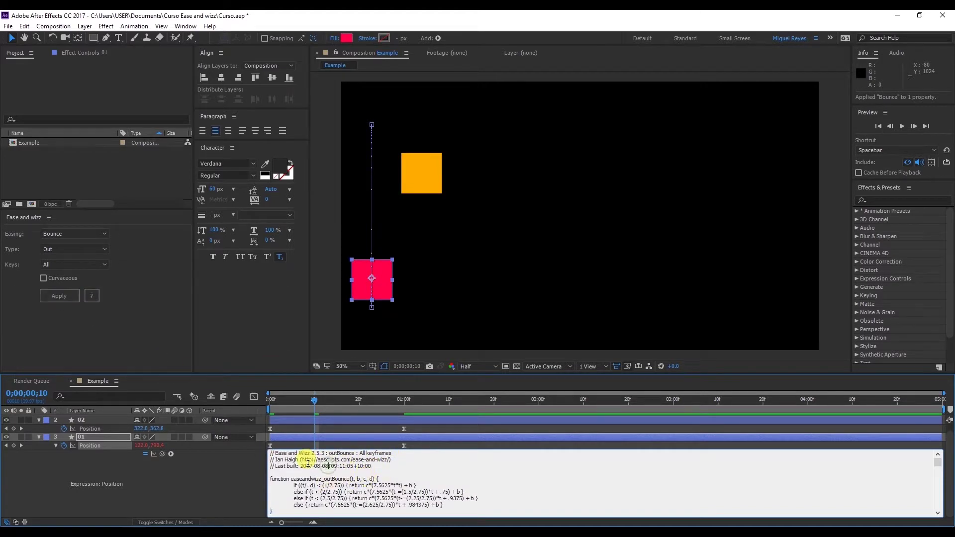
{"action": "scroll", "coordinate": [308, 463], "scroll_direction": "down", "scroll_amount": 2}
{"action": "scroll", "coordinate": [308, 463], "scroll_direction": "up", "scroll_amount": 1}
{"action": "scroll", "coordinate": [308, 464], "scroll_direction": "up", "scroll_amount": 1}
{"action": "left_click_drag", "start_coordinate": [314, 400], "coordinate": [250, 405]}
Raise the first keyframe's outgoing speed in the Graph Editor and preview the bounce again
{"action": "key", "text": "space"}
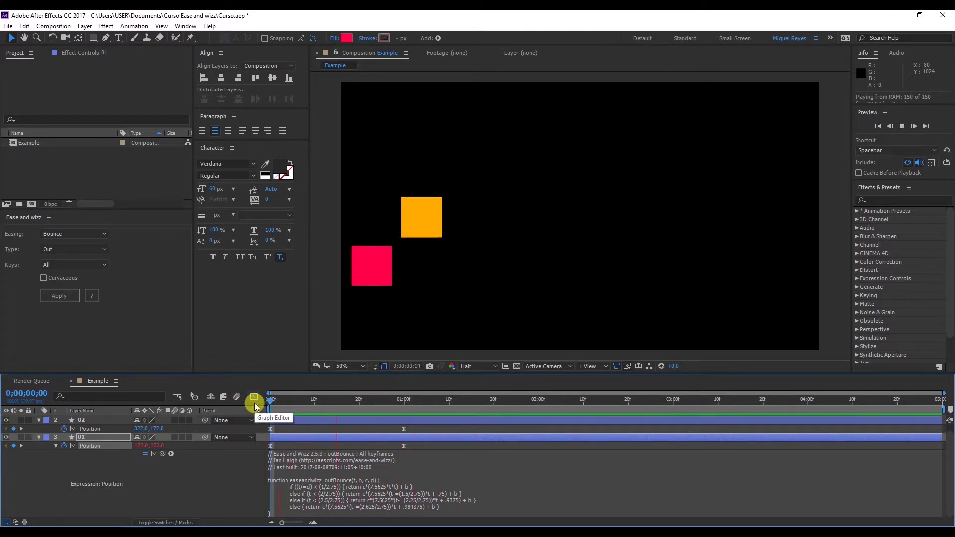
{"action": "left_click", "coordinate": [279, 400]}
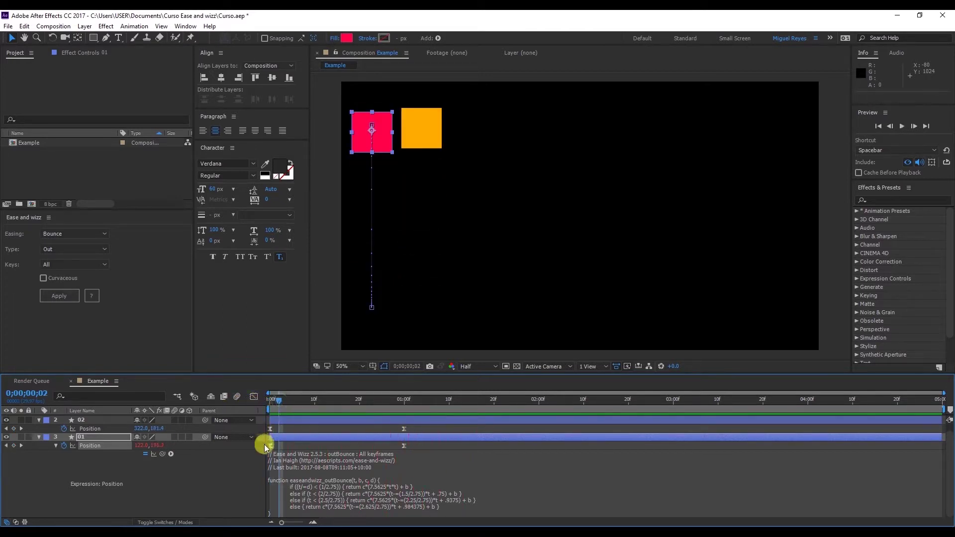
{"action": "left_click", "coordinate": [254, 397]}
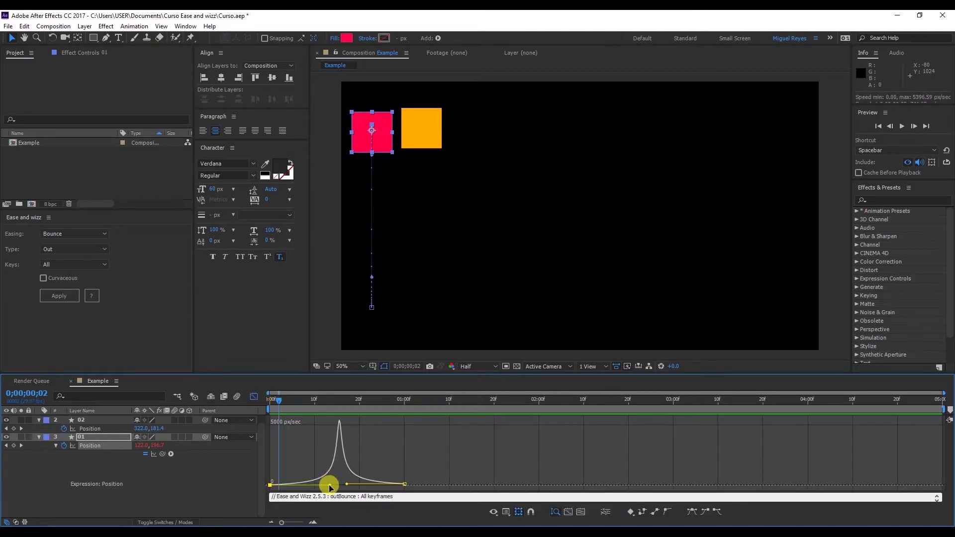
{"action": "left_click_drag", "start_coordinate": [330, 478], "coordinate": [323, 450]}
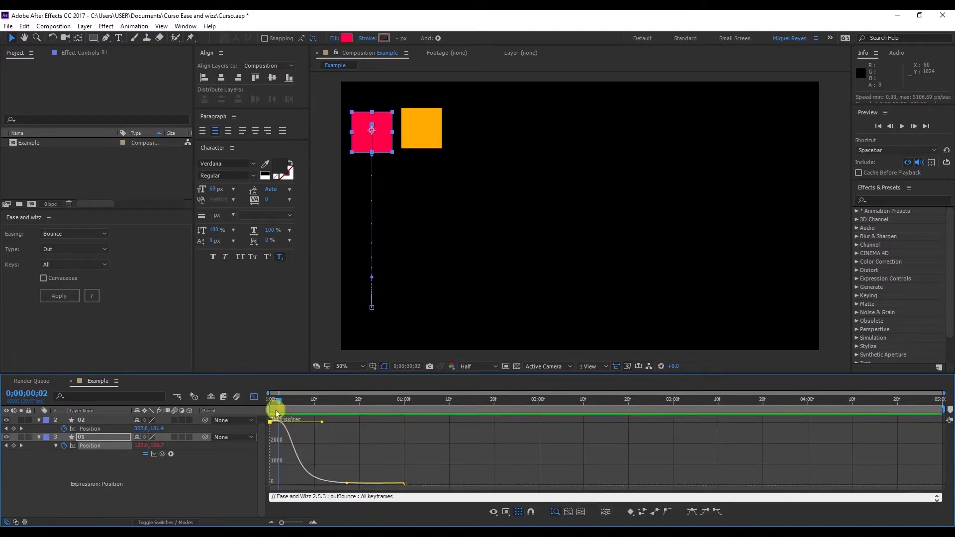
{"action": "left_click", "coordinate": [254, 397]}
{"action": "key", "text": "space"}
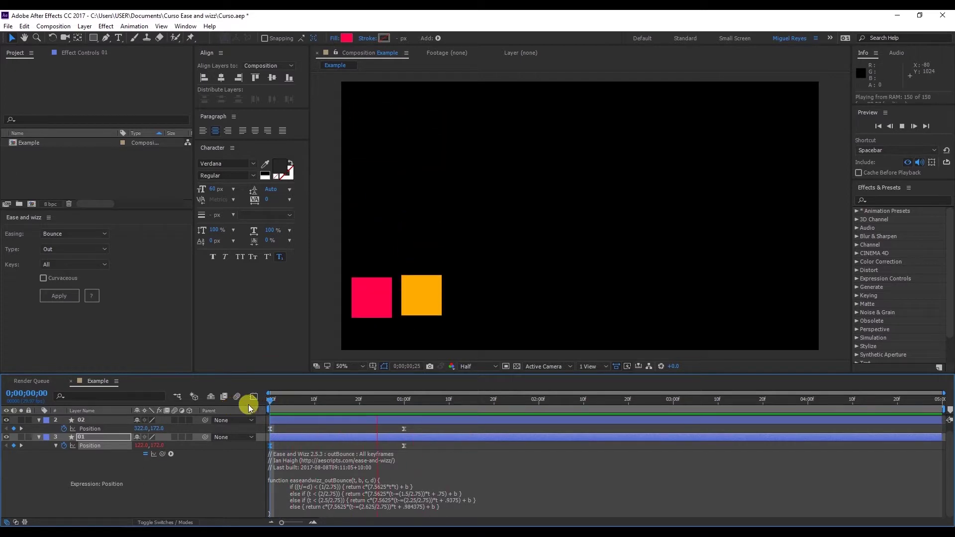
{"action": "key", "text": "space"}
{"action": "key", "text": "space"}
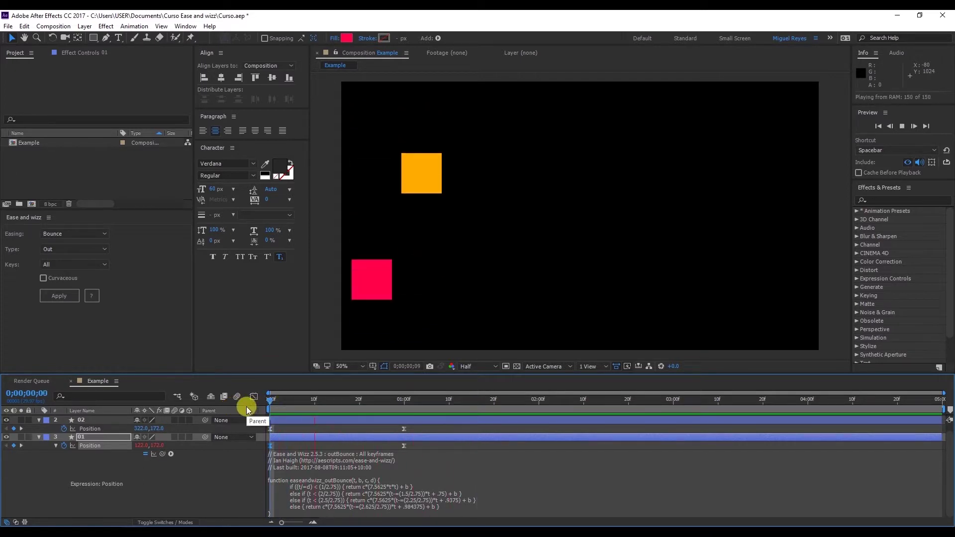
{"action": "left_click", "coordinate": [288, 404]}
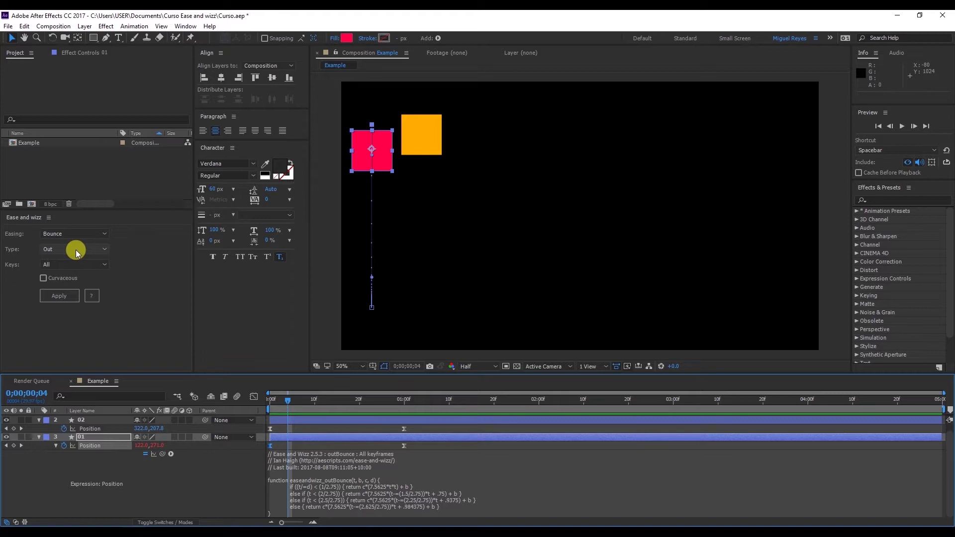
Apply Ease and Wizz Bounce In + Out to layer 01's Position keyframes
{"action": "left_click", "coordinate": [63, 247]}
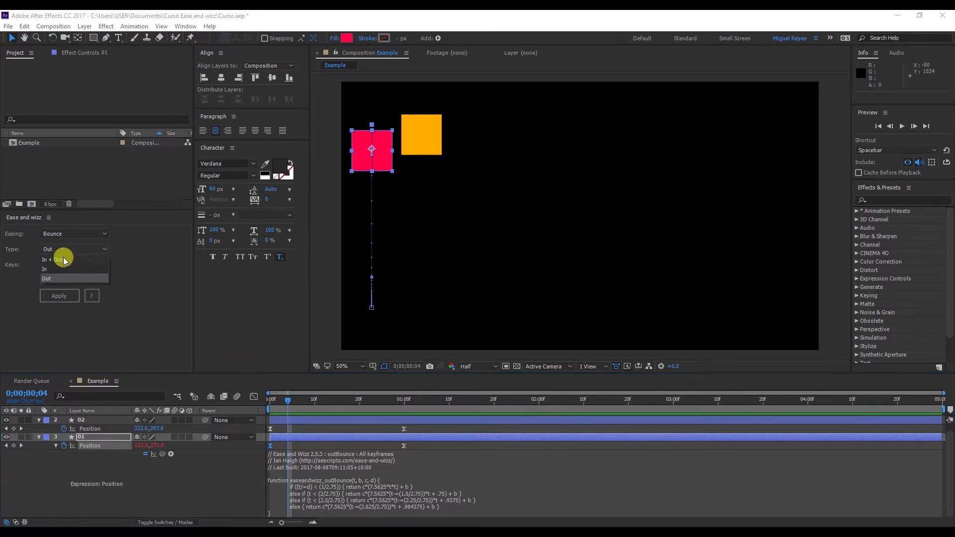
{"action": "left_click", "coordinate": [64, 258]}
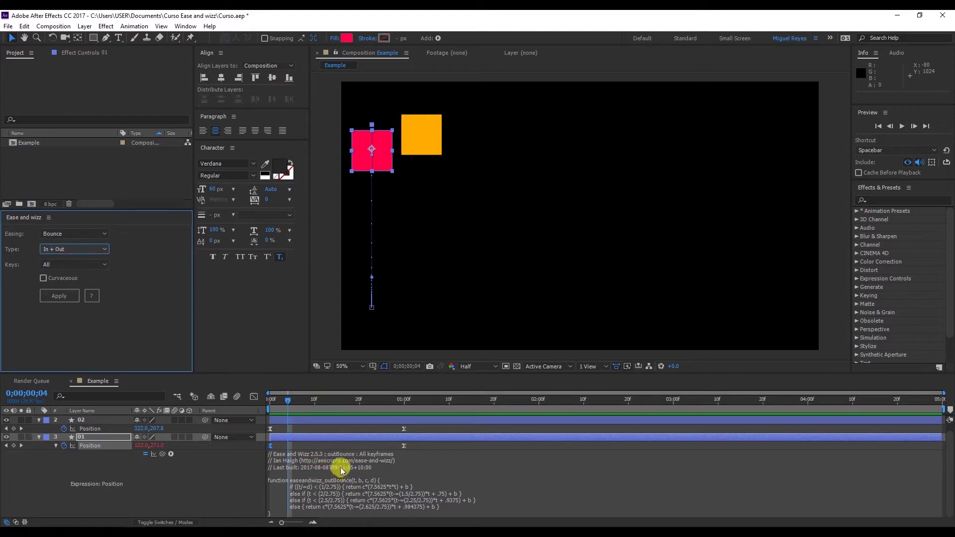
{"action": "left_click", "coordinate": [212, 486]}
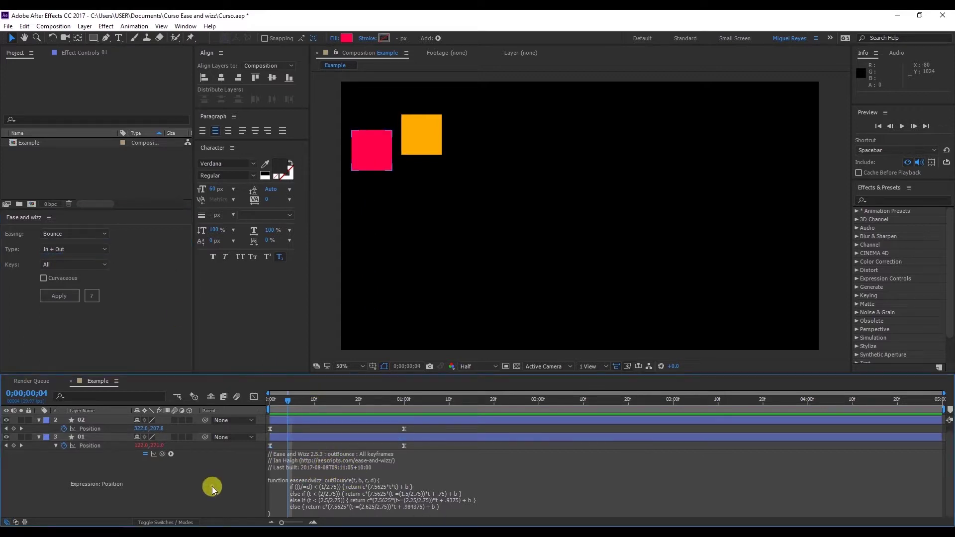
{"action": "left_click", "coordinate": [89, 439]}
{"action": "left_click", "coordinate": [90, 444]}
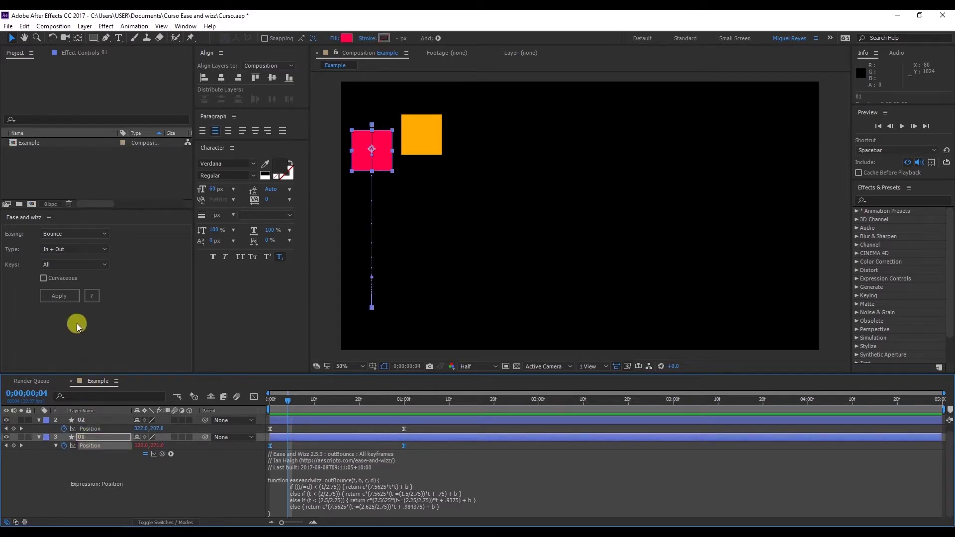
{"action": "left_click", "coordinate": [66, 300]}
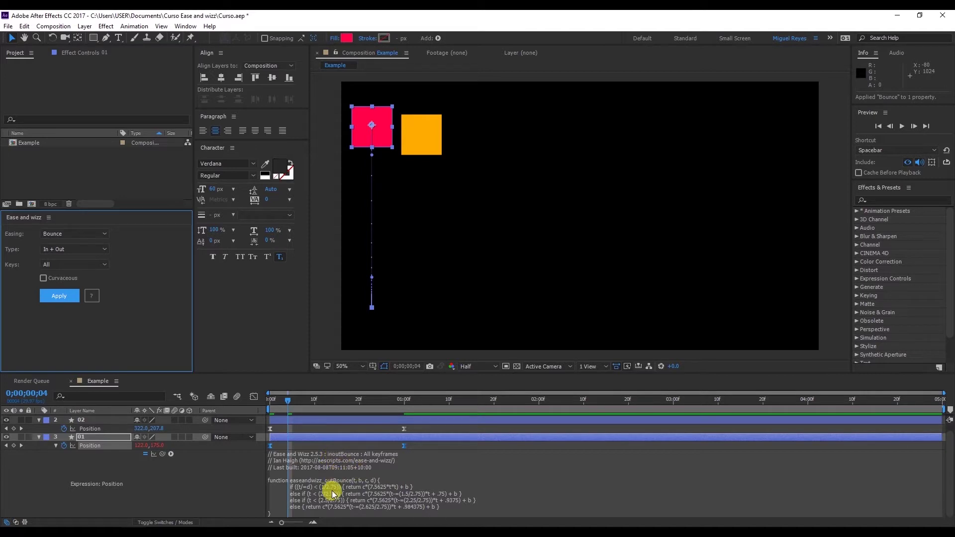
Preview and scrub through the Bounce In + Out motion from the start
{"action": "left_click", "coordinate": [269, 407]}
{"action": "key", "text": "space"}
{"action": "left_click_drag", "start_coordinate": [270, 403], "coordinate": [292, 404]}
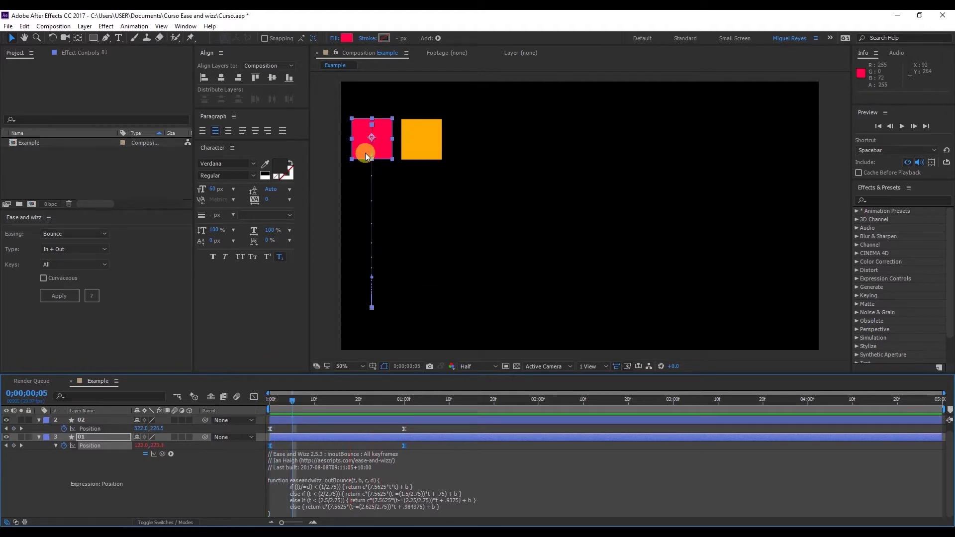
{"action": "left_click_drag", "start_coordinate": [298, 393], "coordinate": [238, 413]}
{"action": "key", "text": "space"}
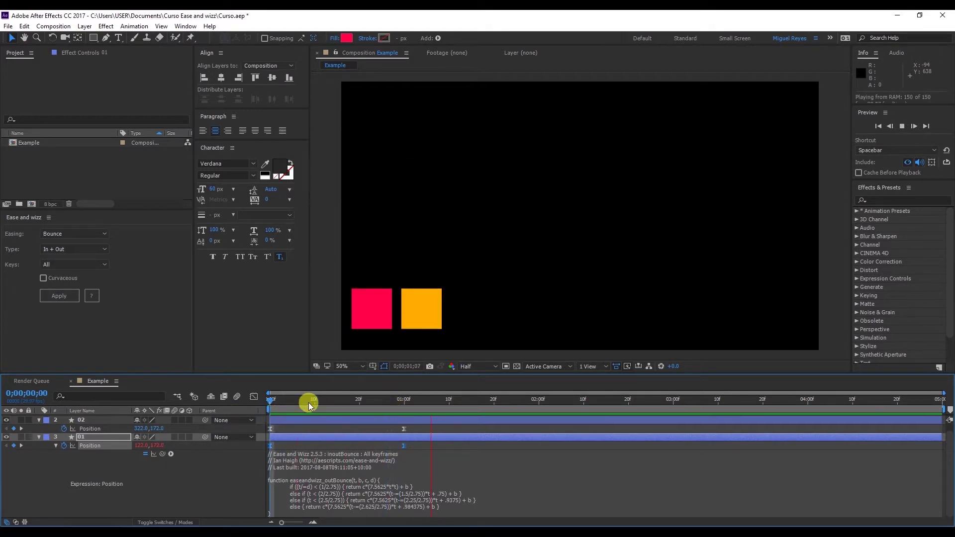
{"action": "left_click_drag", "start_coordinate": [308, 401], "coordinate": [319, 400]}
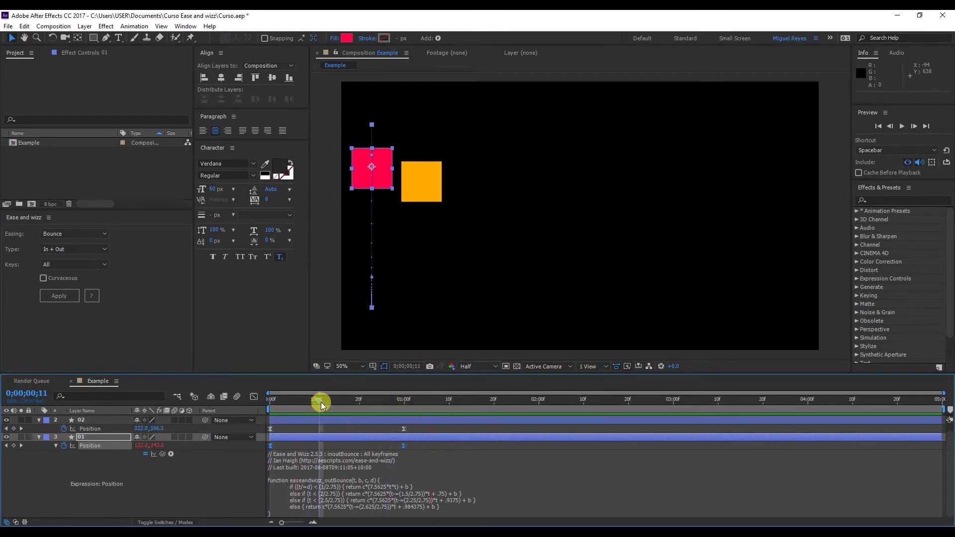
{"action": "left_click", "coordinate": [78, 251]}
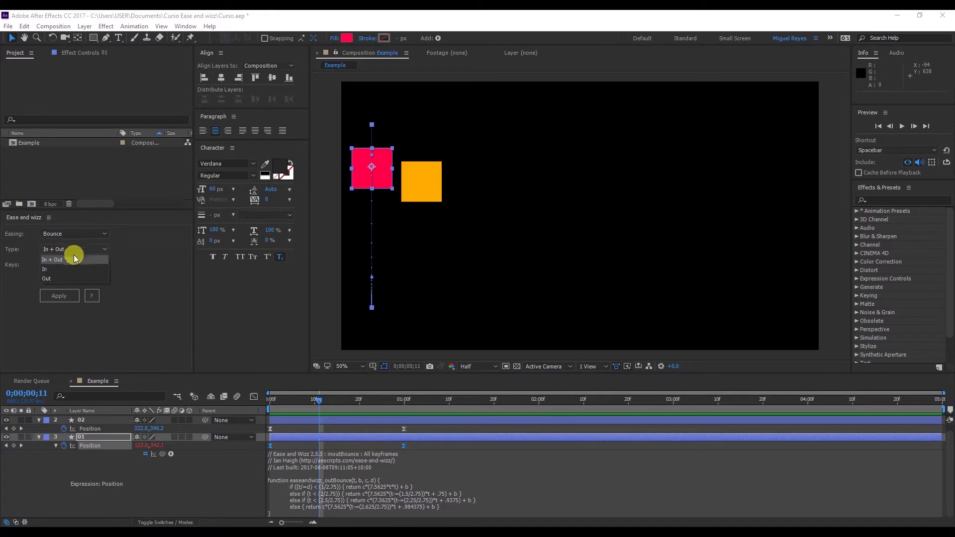
Apply Out Bounce to layer 01's Position and preview it
{"action": "left_click", "coordinate": [58, 279]}
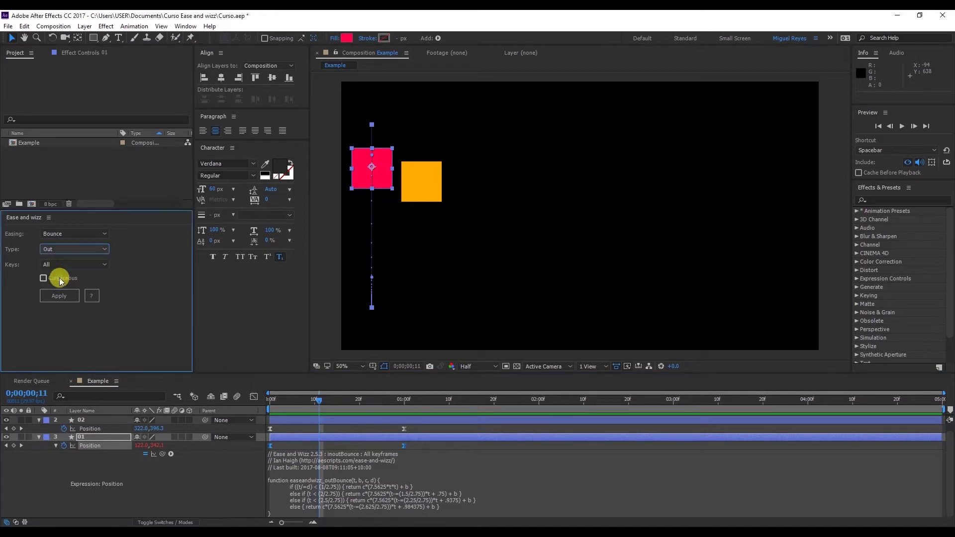
{"action": "left_click", "coordinate": [82, 439]}
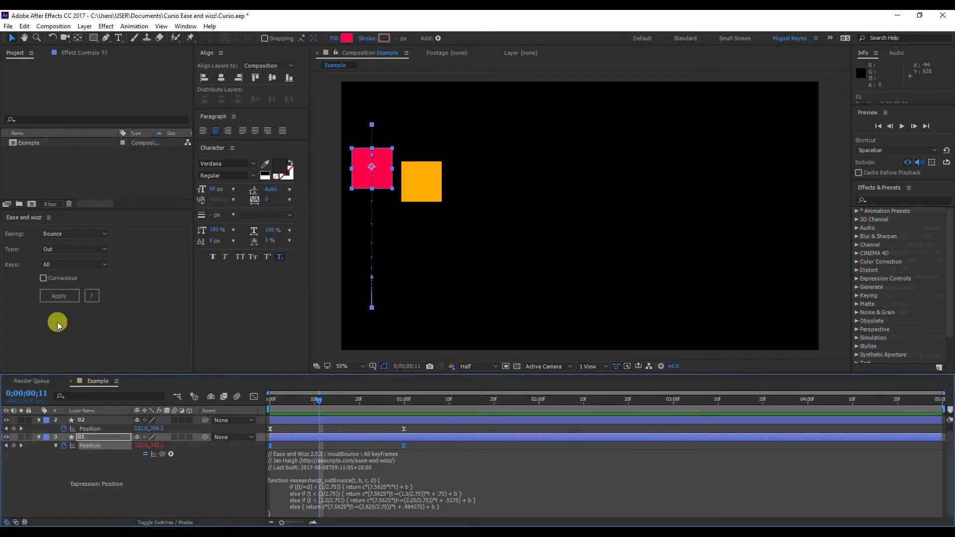
{"action": "left_click", "coordinate": [58, 295]}
{"action": "left_click_drag", "start_coordinate": [283, 398], "coordinate": [239, 402]}
{"action": "key", "text": "space"}
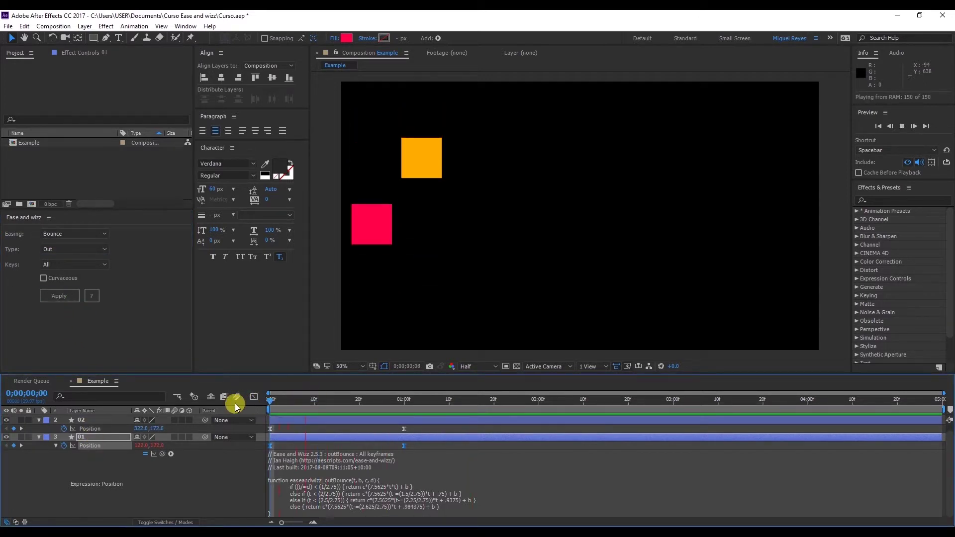
{"action": "left_click", "coordinate": [348, 400]}
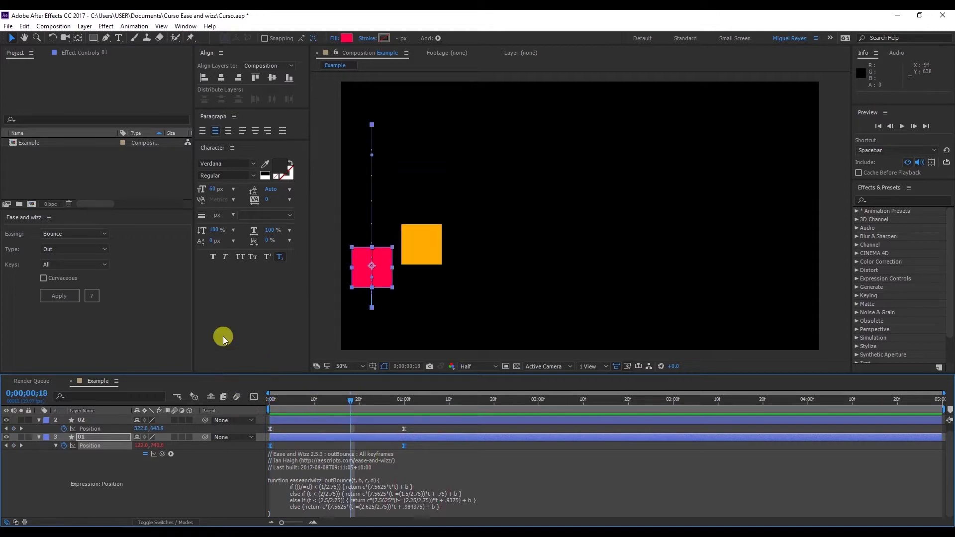
Switch the easing to Expo Out and preview from the first frame
{"action": "left_click", "coordinate": [82, 235]}
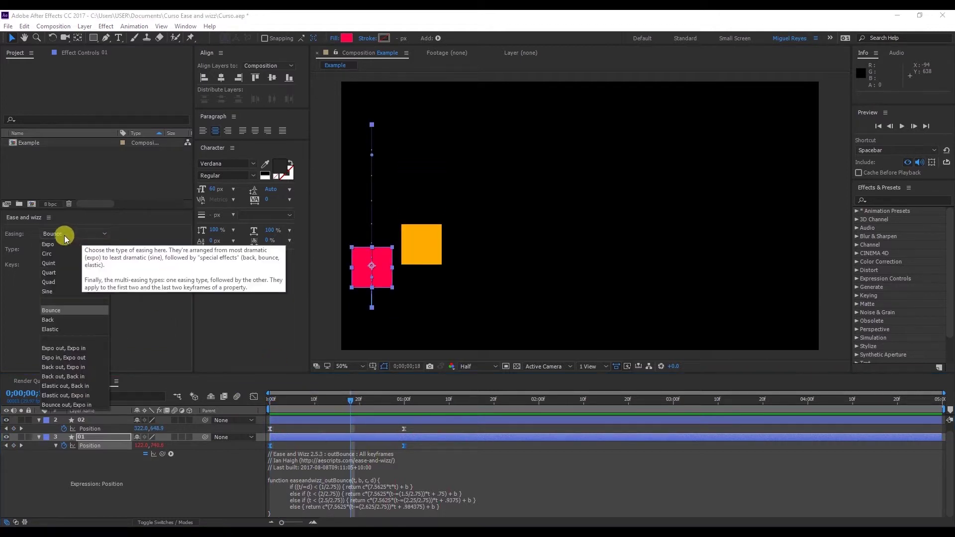
{"action": "left_click", "coordinate": [64, 244]}
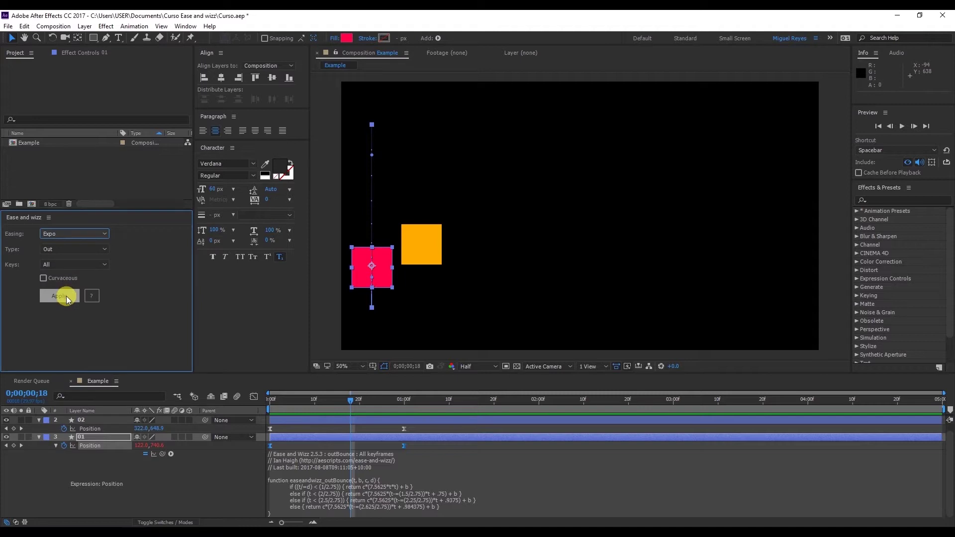
{"action": "left_click", "coordinate": [65, 296]}
{"action": "left_click", "coordinate": [270, 401]}
{"action": "key", "text": "space"}
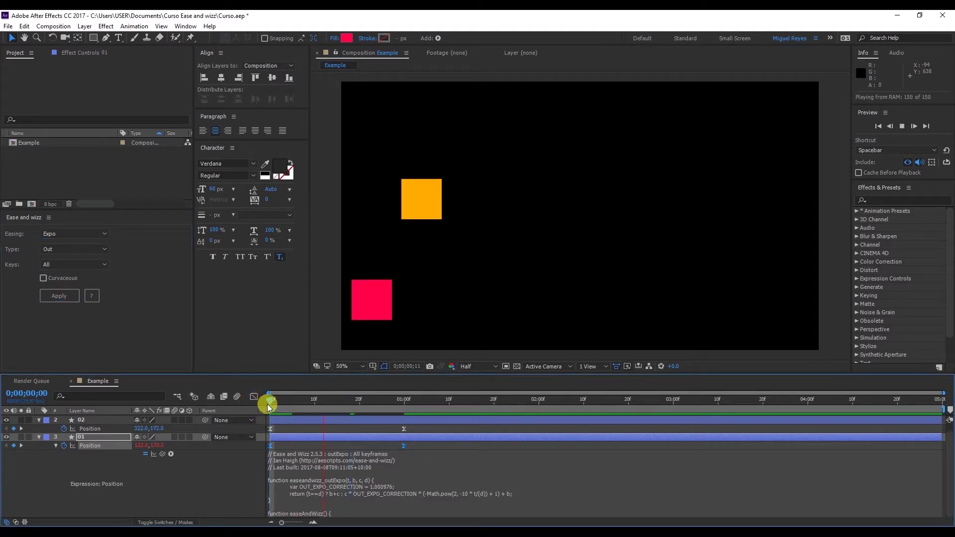
Apply Expo In + Out to layer 01's Position, then preview and scrub to frame 14
{"action": "key", "text": "space"}
{"action": "key", "text": "space"}
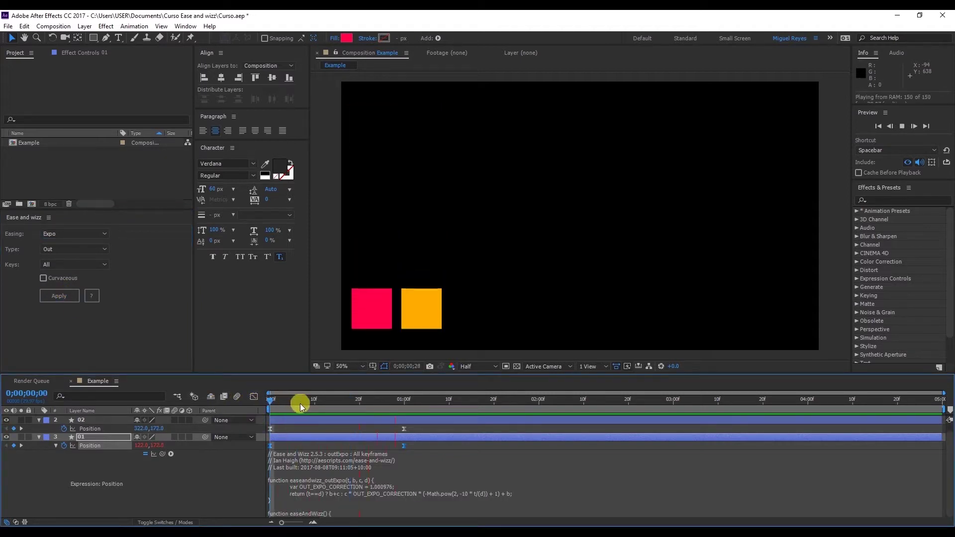
{"action": "key", "text": "space"}
{"action": "left_click", "coordinate": [69, 255]}
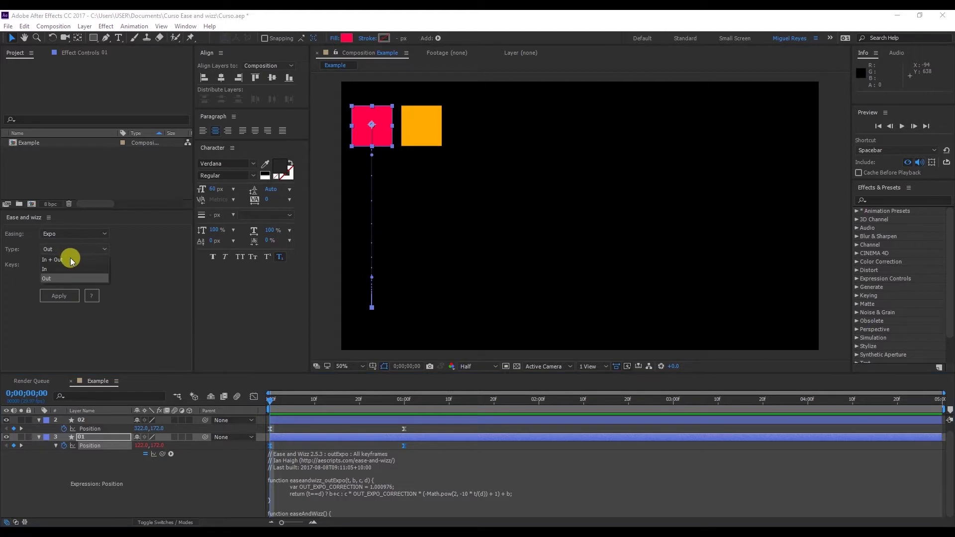
{"action": "left_click", "coordinate": [70, 258]}
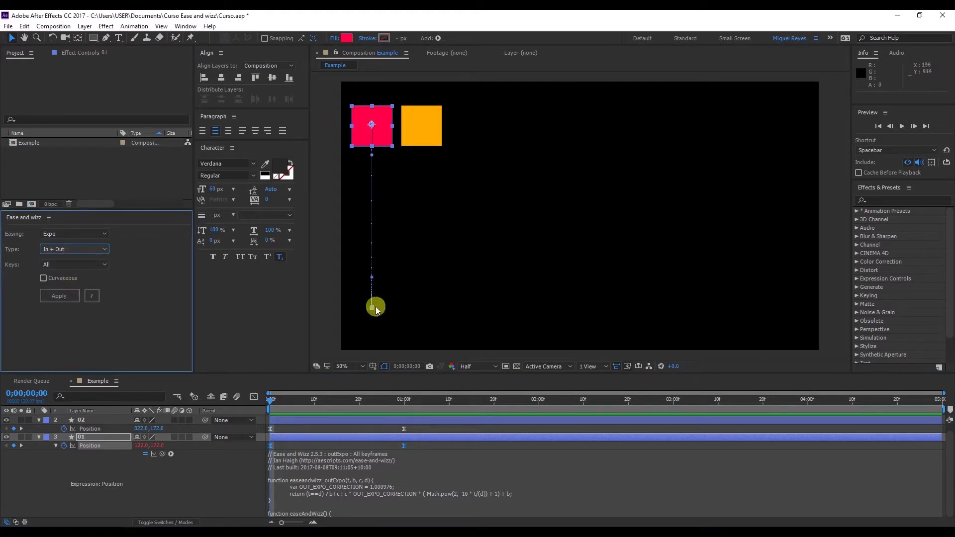
{"action": "left_click", "coordinate": [66, 294]}
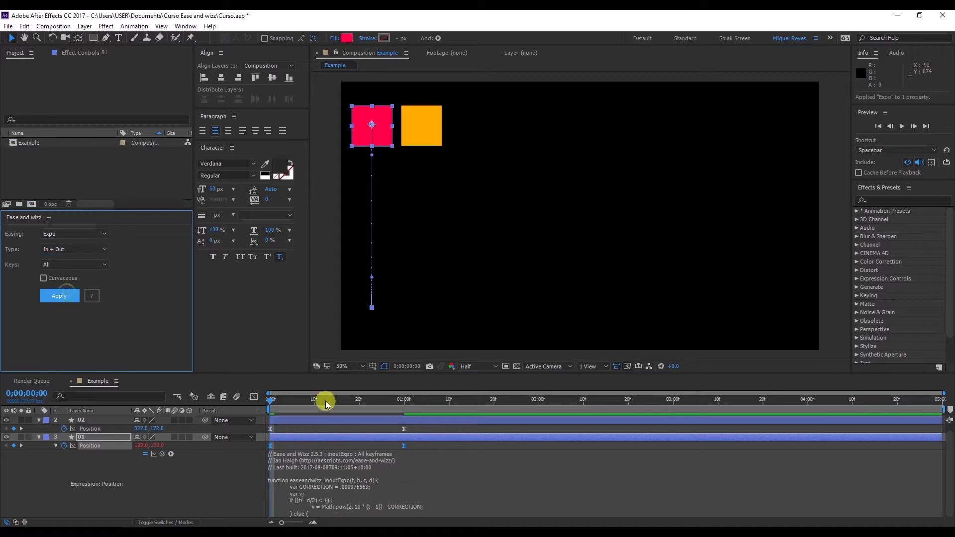
{"action": "left_click", "coordinate": [273, 401]}
{"action": "key", "text": "space"}
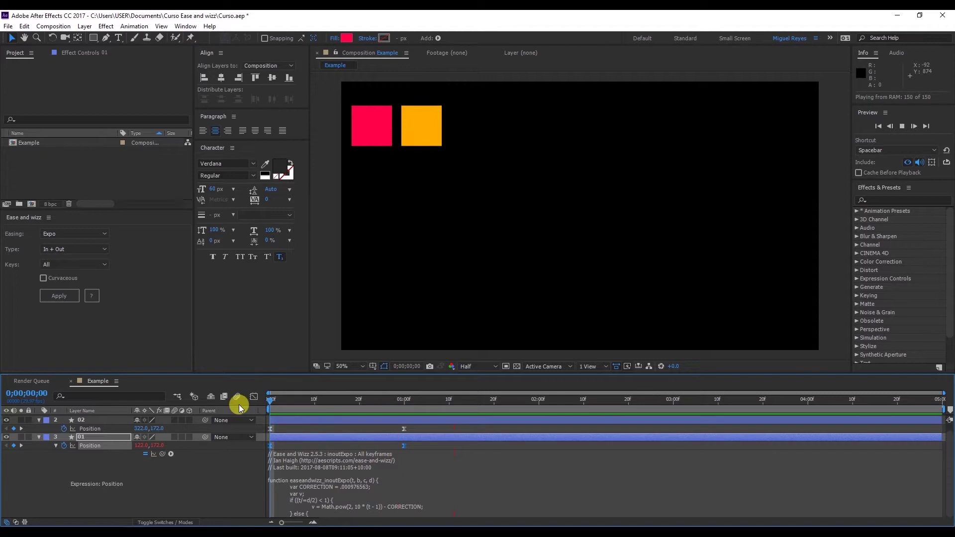
{"action": "left_click", "coordinate": [310, 400]}
{"action": "left_click_drag", "start_coordinate": [318, 402], "coordinate": [333, 401]}
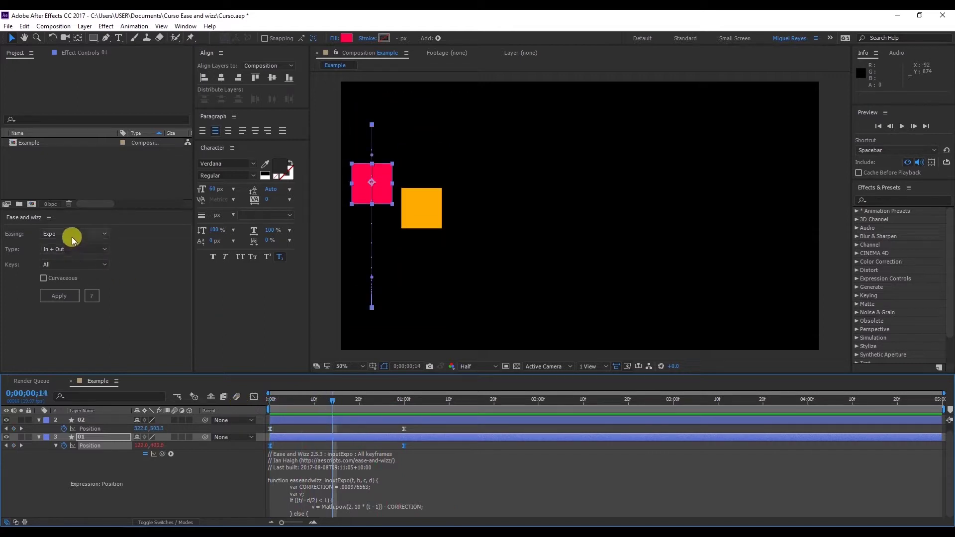
{"action": "left_click", "coordinate": [71, 236]}
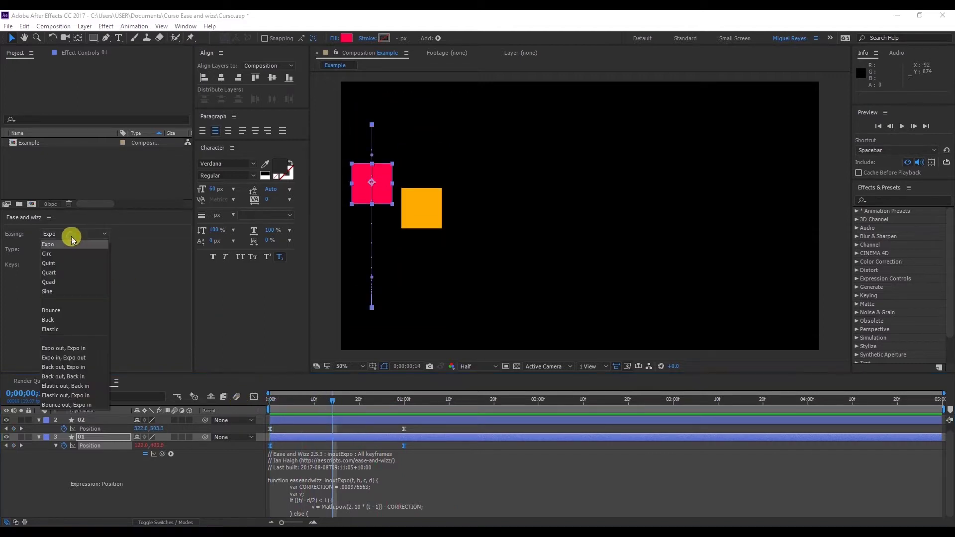
Apply In + Out Elastic easing to the red square's position, preview it and inspect the expression
{"action": "left_click", "coordinate": [67, 329]}
{"action": "key", "text": "Home"}
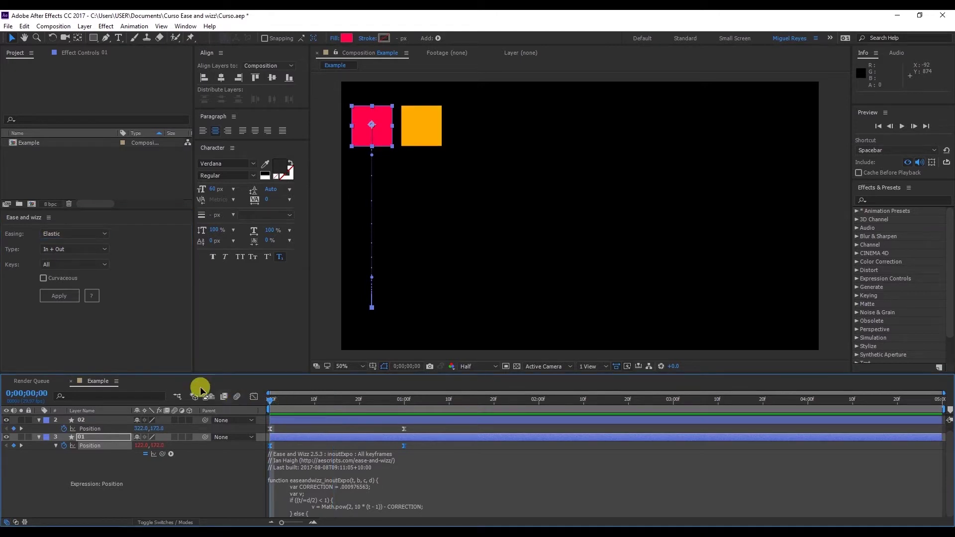
{"action": "left_click", "coordinate": [59, 296]}
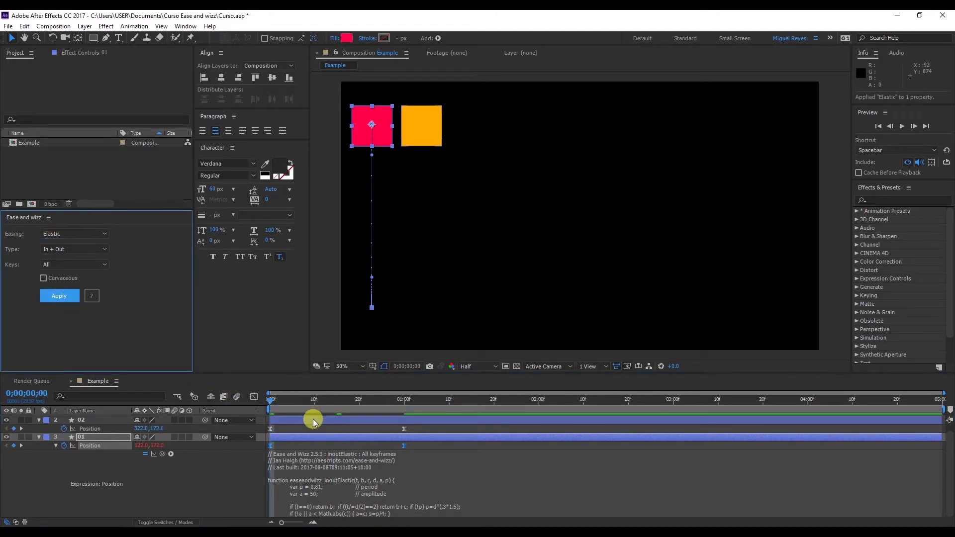
{"action": "left_click", "coordinate": [272, 408]}
{"action": "key", "text": "space"}
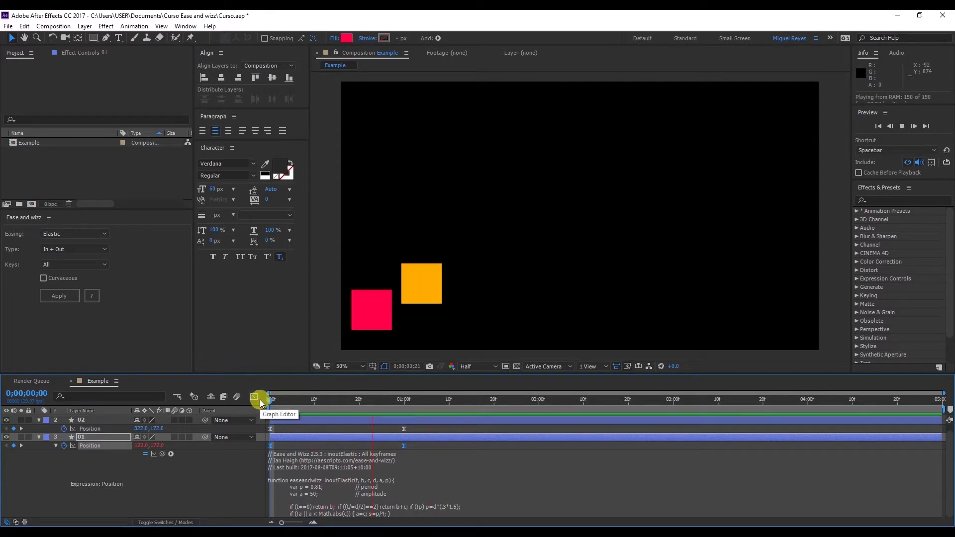
{"action": "left_click", "coordinate": [301, 399]}
{"action": "left_click", "coordinate": [398, 466]}
{"action": "left_click", "coordinate": [413, 452]}
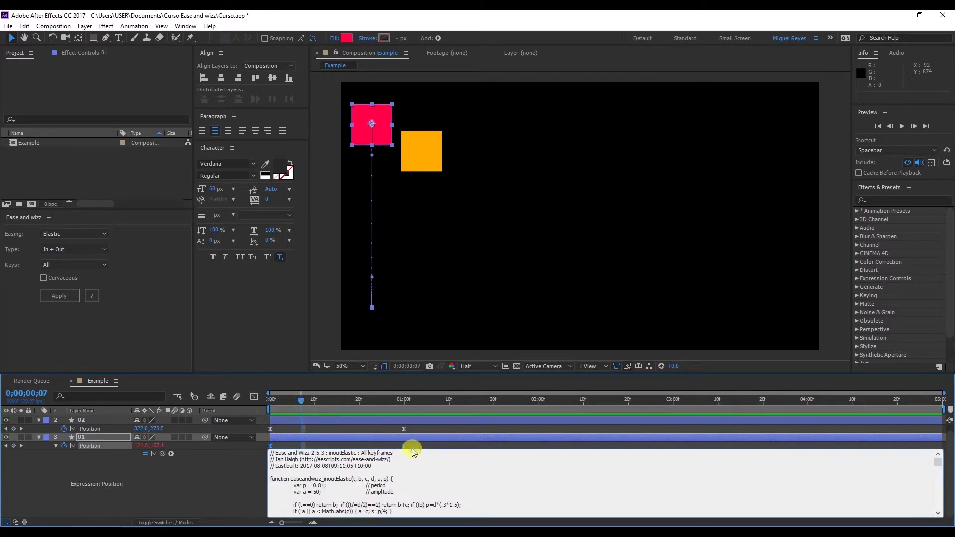
{"action": "left_click", "coordinate": [412, 447]}
Move the red square's end Position keyframe to about three seconds and replay the Elastic motion
{"action": "left_click_drag", "start_coordinate": [403, 445], "coordinate": [452, 448]}
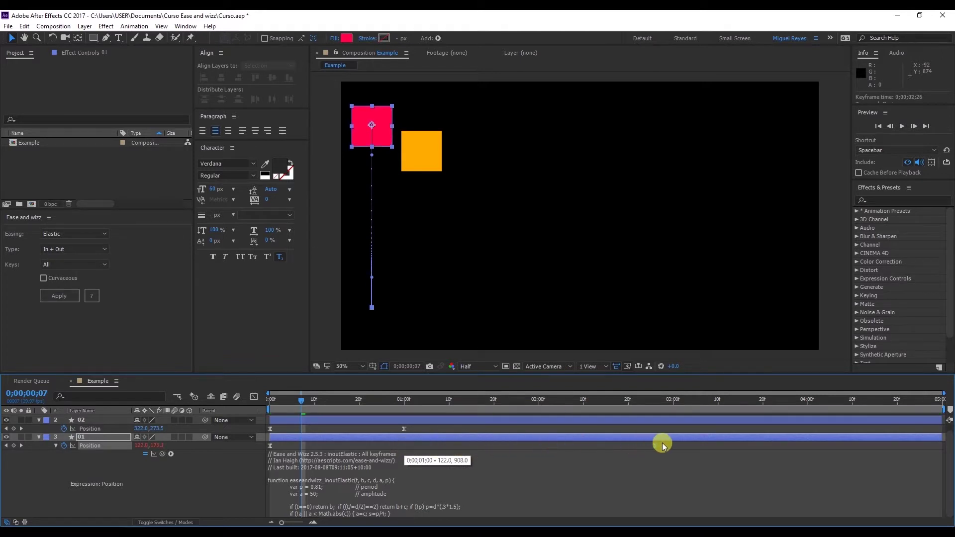
{"action": "left_click_drag", "start_coordinate": [680, 442], "coordinate": [680, 442]}
{"action": "key", "text": "space"}
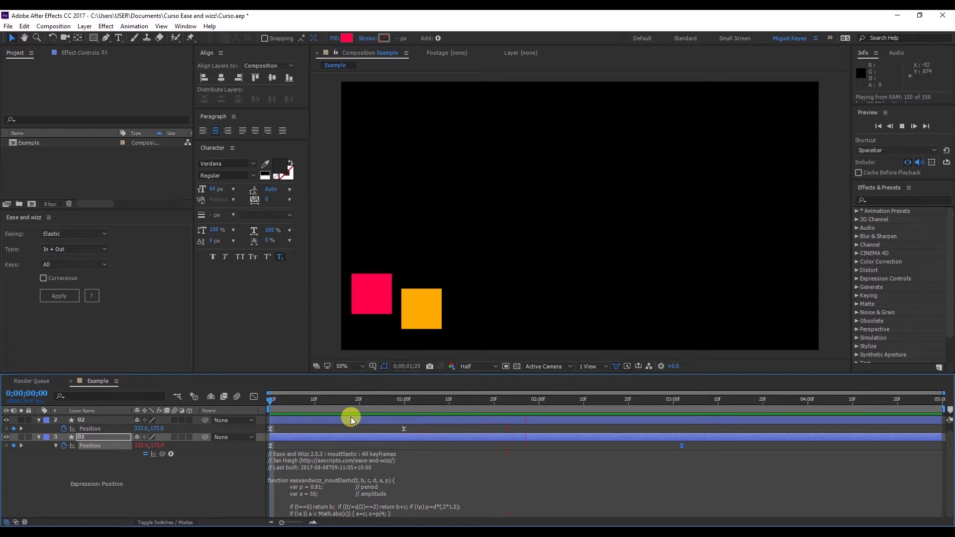
{"action": "key", "text": "space"}
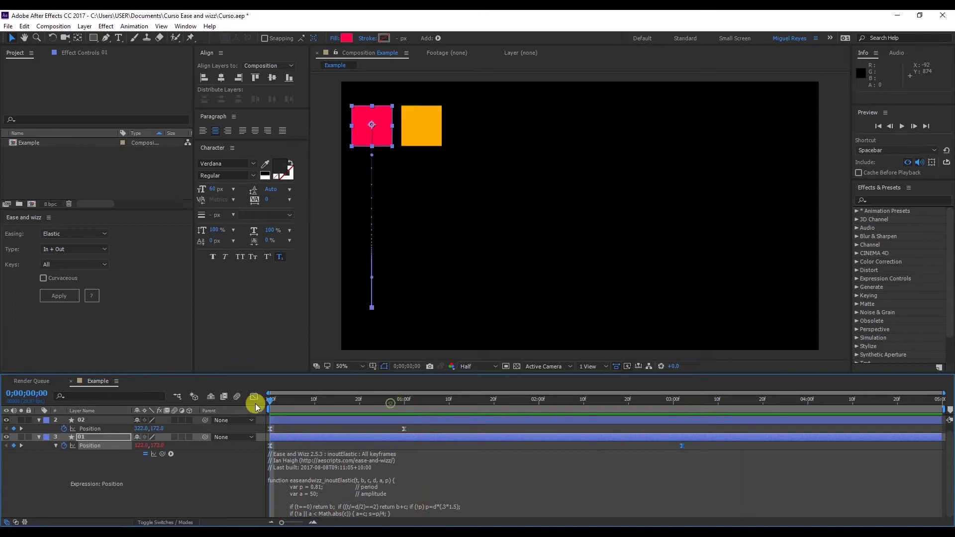
{"action": "key", "text": "space"}
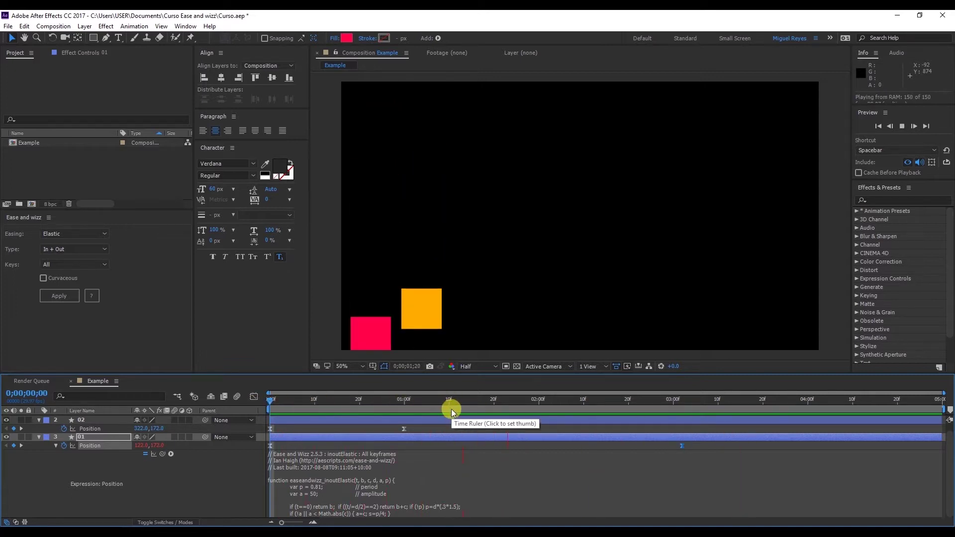
{"action": "key", "text": "space"}
{"action": "key", "text": "space"}
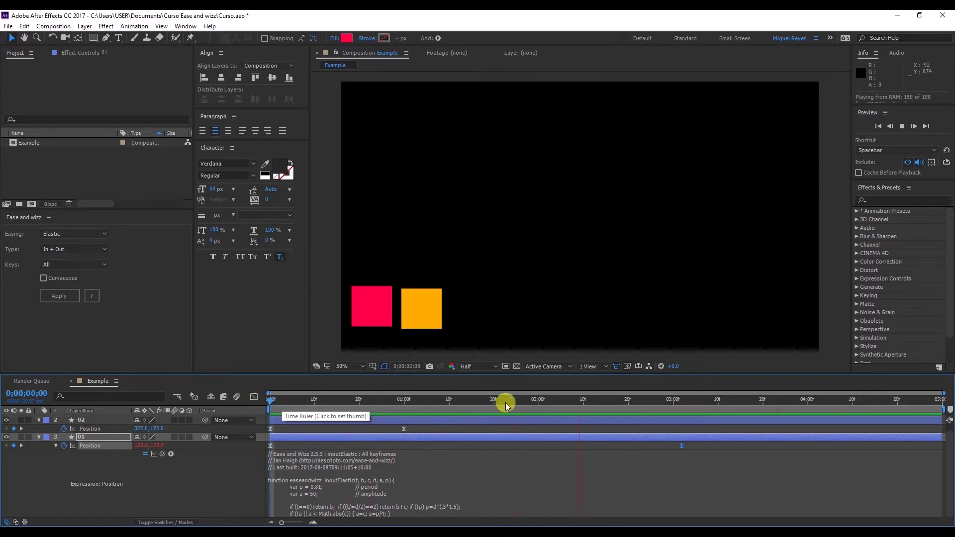
{"action": "left_click", "coordinate": [522, 402]}
Select the orange square's Position keyframes and apply Back Out easing
{"action": "left_click_drag", "start_coordinate": [521, 402], "coordinate": [580, 402]}
{"action": "left_click", "coordinate": [420, 306]}
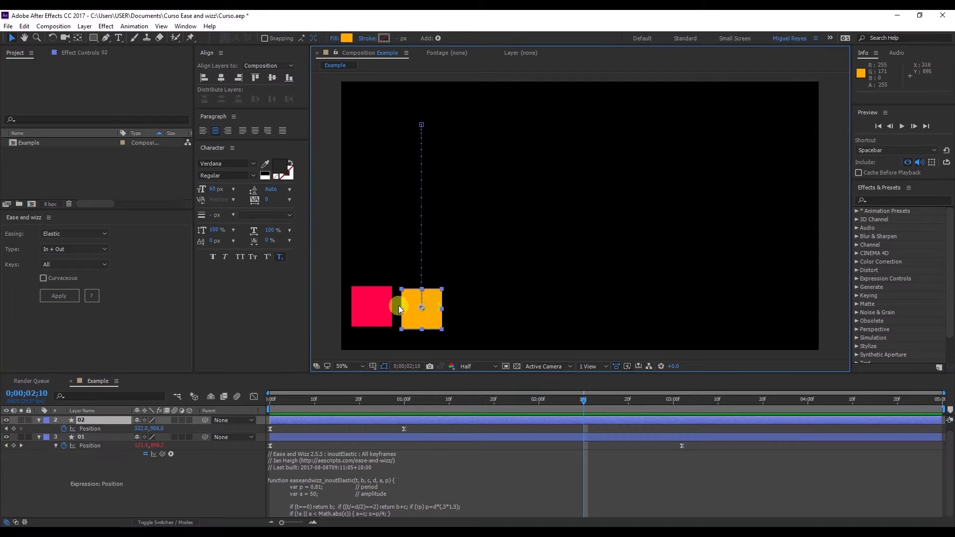
{"action": "left_click_drag", "start_coordinate": [408, 429], "coordinate": [233, 443]}
{"action": "left_click", "coordinate": [86, 233]}
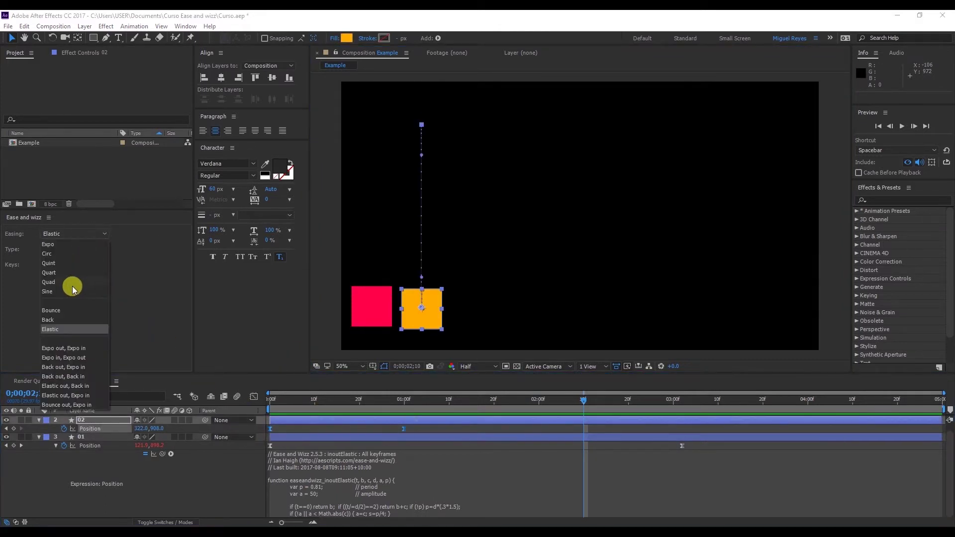
{"action": "left_click", "coordinate": [64, 319]}
{"action": "left_click", "coordinate": [69, 248]}
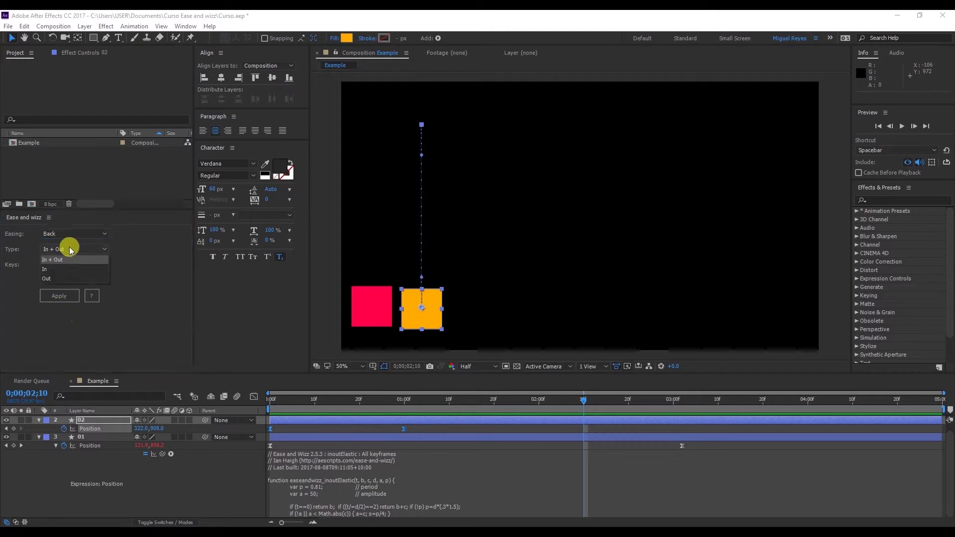
{"action": "left_click", "coordinate": [65, 278]}
{"action": "left_click", "coordinate": [67, 299]}
Preview the Back Out drop, then set the easing type to In + Out
{"action": "left_click_drag", "start_coordinate": [274, 399], "coordinate": [260, 399]}
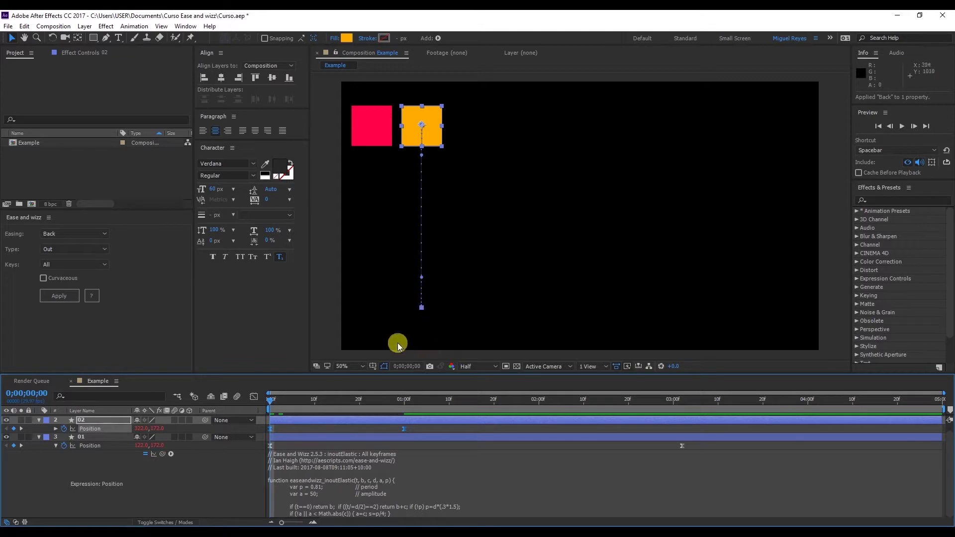
{"action": "key", "text": "space"}
{"action": "key", "text": "space"}
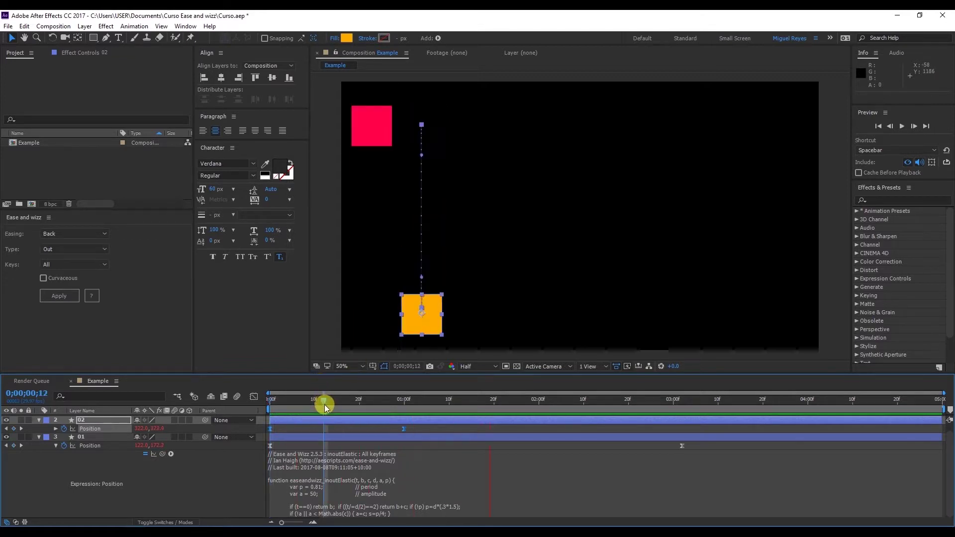
{"action": "left_click", "coordinate": [92, 248]}
{"action": "left_click", "coordinate": [55, 260]}
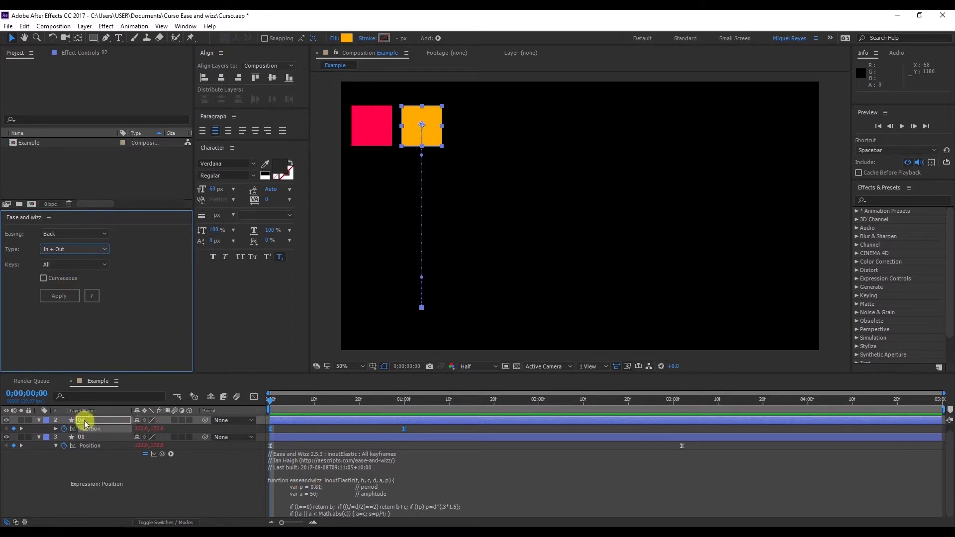
Apply Back In + Out to layer 02's Position and preview the orange square's new motion
{"action": "left_click", "coordinate": [56, 428]}
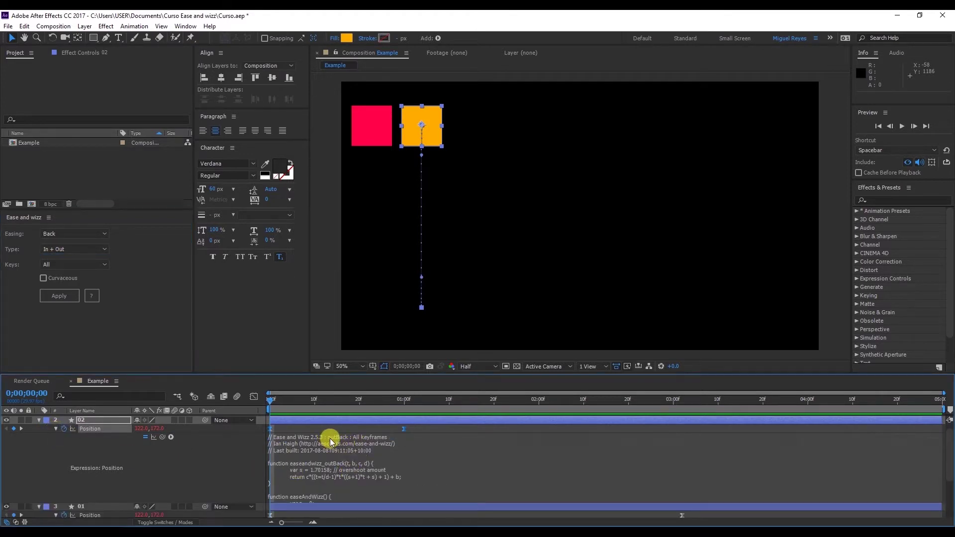
{"action": "left_click", "coordinate": [64, 295]}
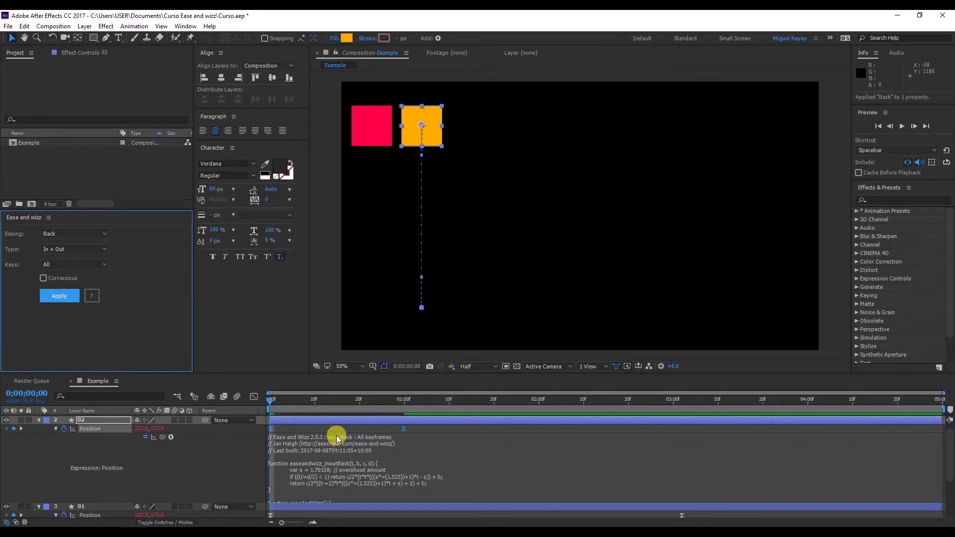
{"action": "mouse_move", "coordinate": [262, 403]}
{"action": "left_mouse_down"}
{"action": "mouse_move", "coordinate": [288, 398]}
{"action": "mouse_move", "coordinate": [268, 400]}
{"action": "mouse_move", "coordinate": [278, 403]}
{"action": "left_mouse_up"}
{"action": "key", "text": "space"}
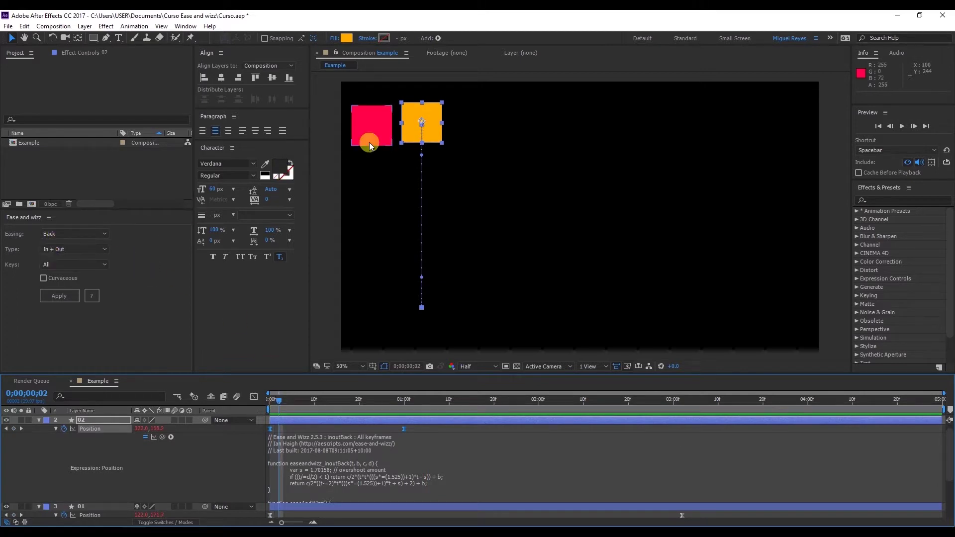
{"action": "left_click_drag", "start_coordinate": [326, 404], "coordinate": [265, 419]}
{"action": "key", "text": "space"}
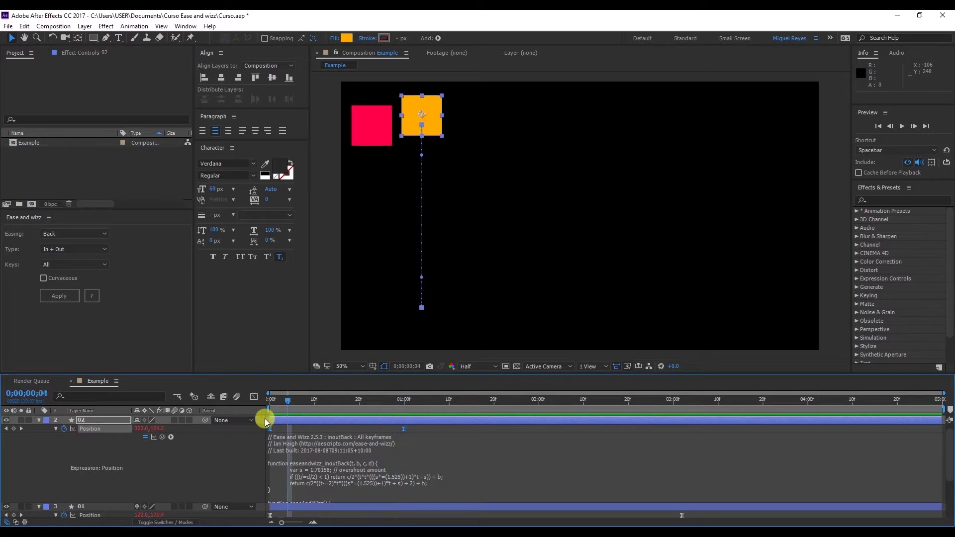
{"action": "left_click_drag", "start_coordinate": [382, 400], "coordinate": [356, 402]}
Show layer 03's orange square, hide layers 01 and 02, and select layer 03
{"action": "left_click", "coordinate": [46, 419]}
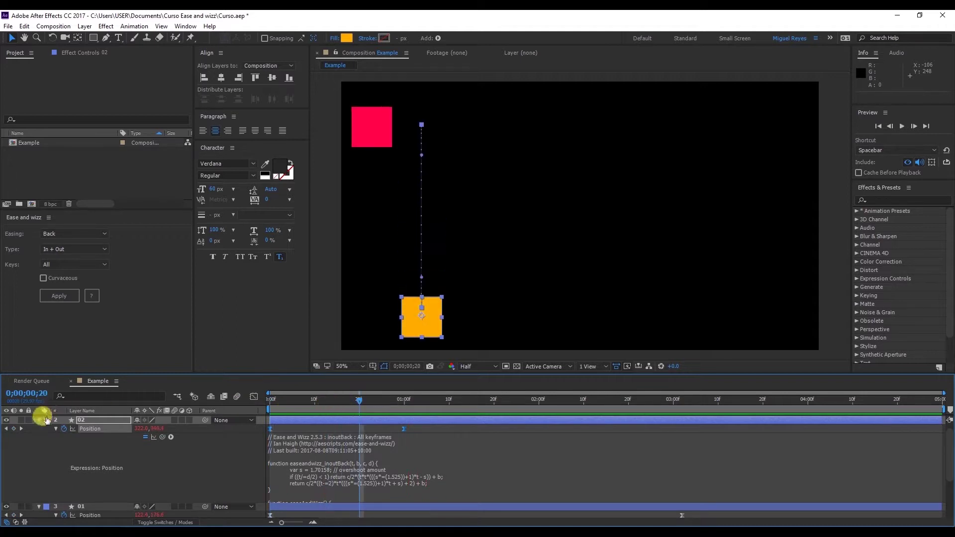
{"action": "left_click", "coordinate": [39, 421]}
{"action": "left_click", "coordinate": [6, 419]}
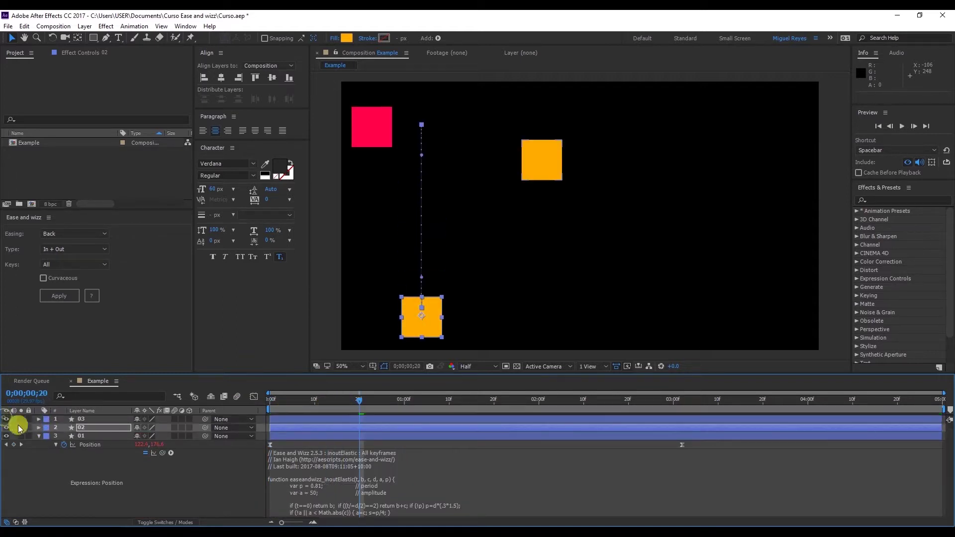
{"action": "left_click", "coordinate": [81, 427]}
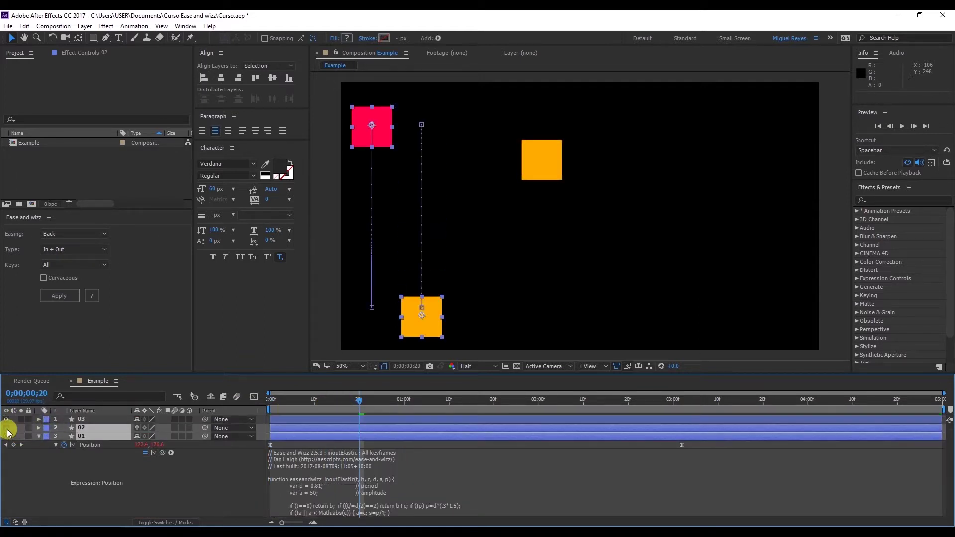
{"action": "left_click_drag", "start_coordinate": [6, 436], "coordinate": [6, 428]}
{"action": "left_click", "coordinate": [501, 285]}
{"action": "left_click", "coordinate": [315, 418]}
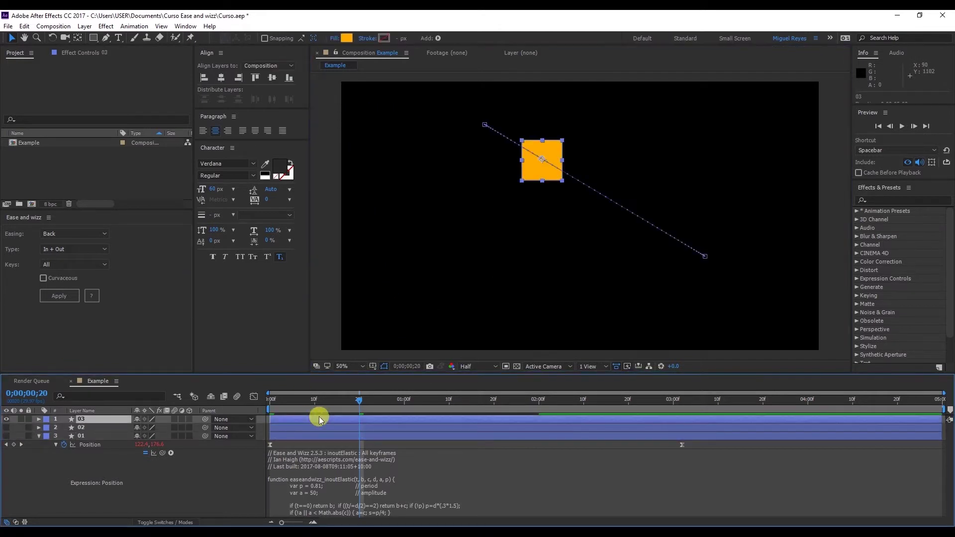
Reveal layer 03's Position and preview its diagonal motion from the first frame
{"action": "key", "text": "p"}
{"action": "key", "text": "Home"}
{"action": "key", "text": "space"}
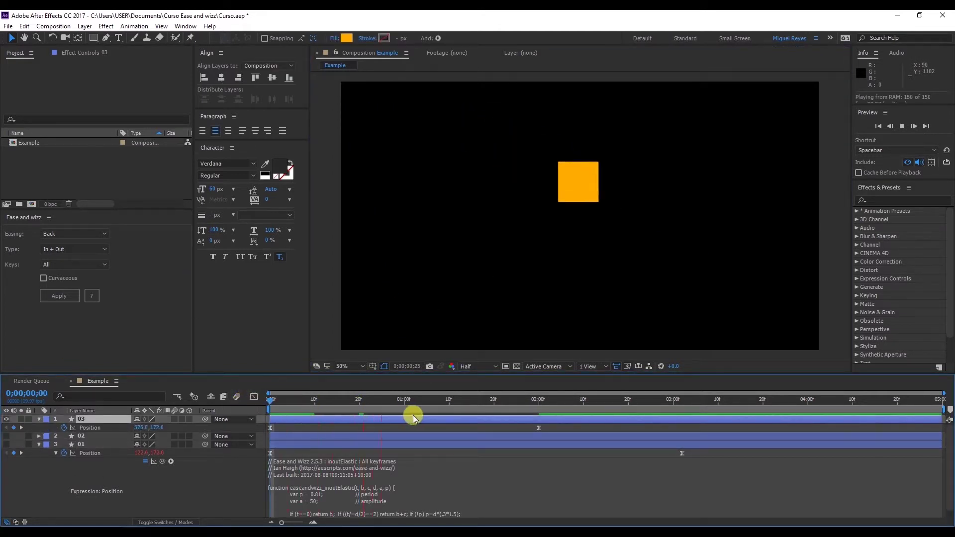
{"action": "left_click", "coordinate": [539, 405]}
{"action": "left_click", "coordinate": [518, 430]}
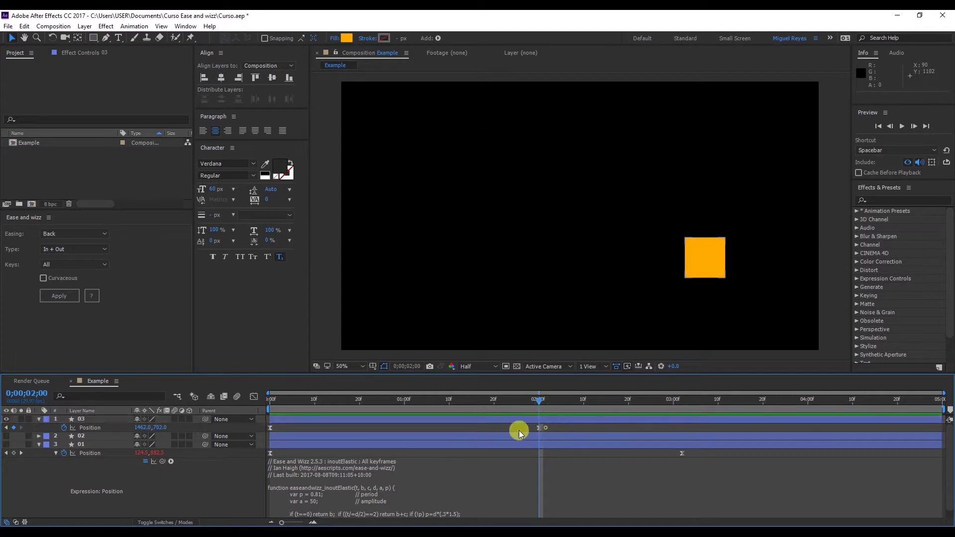
{"action": "left_click", "coordinate": [517, 419]}
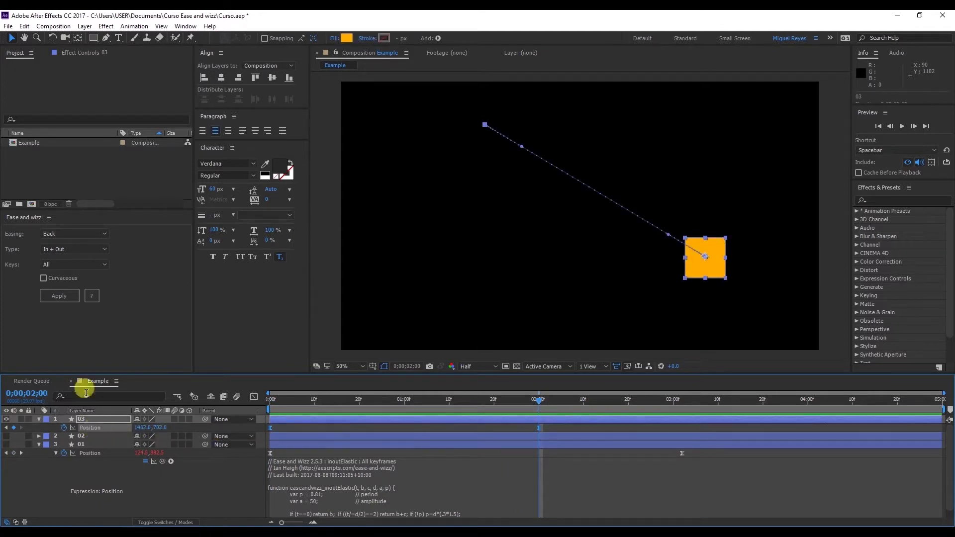
Apply the 'Elastic out, Back in' easing to layer 03's position and preview it
{"action": "left_click", "coordinate": [57, 234]}
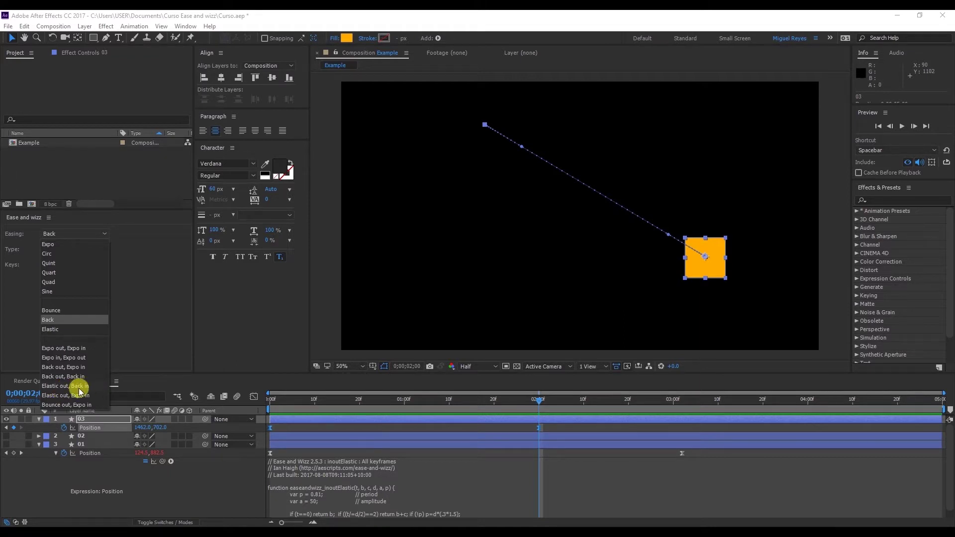
{"action": "left_click", "coordinate": [65, 386]}
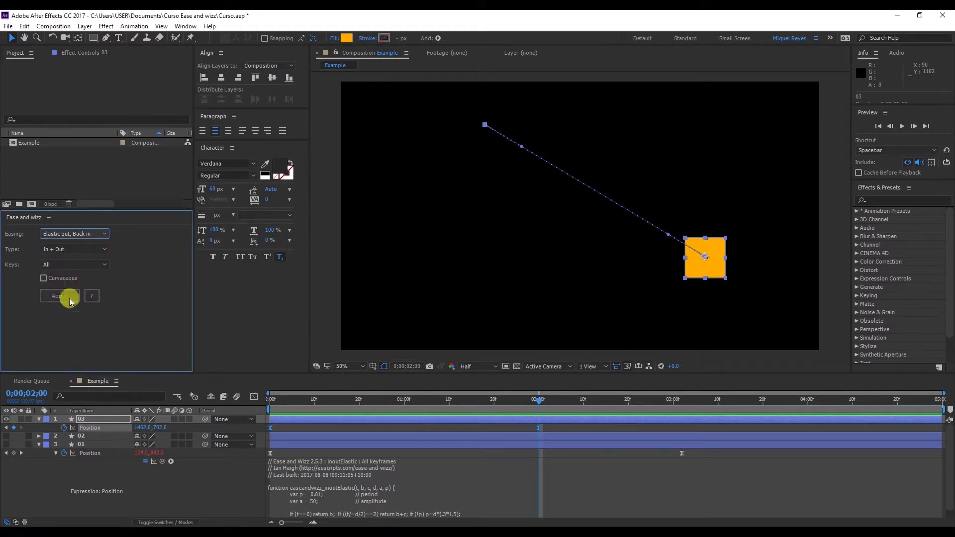
{"action": "left_click", "coordinate": [67, 298]}
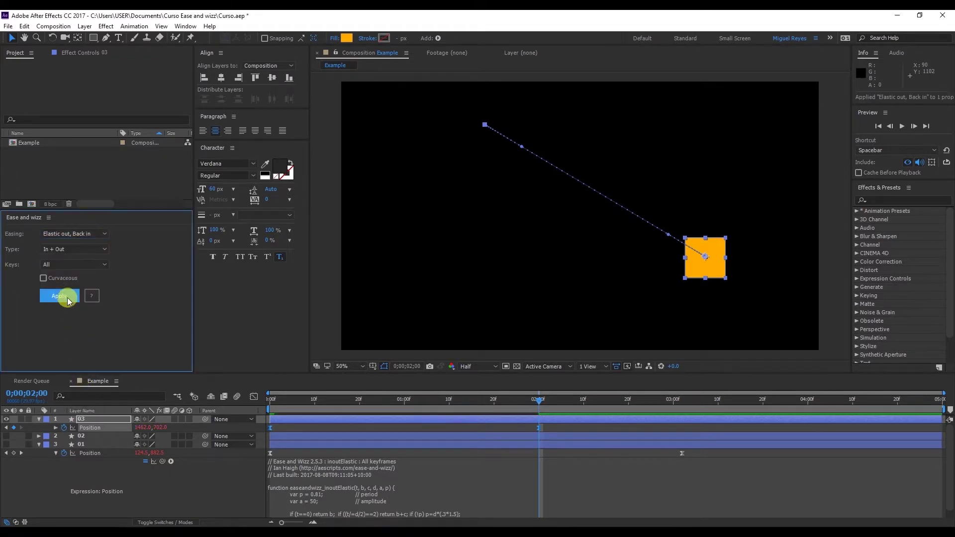
{"action": "left_click", "coordinate": [273, 398]}
{"action": "key", "text": "space"}
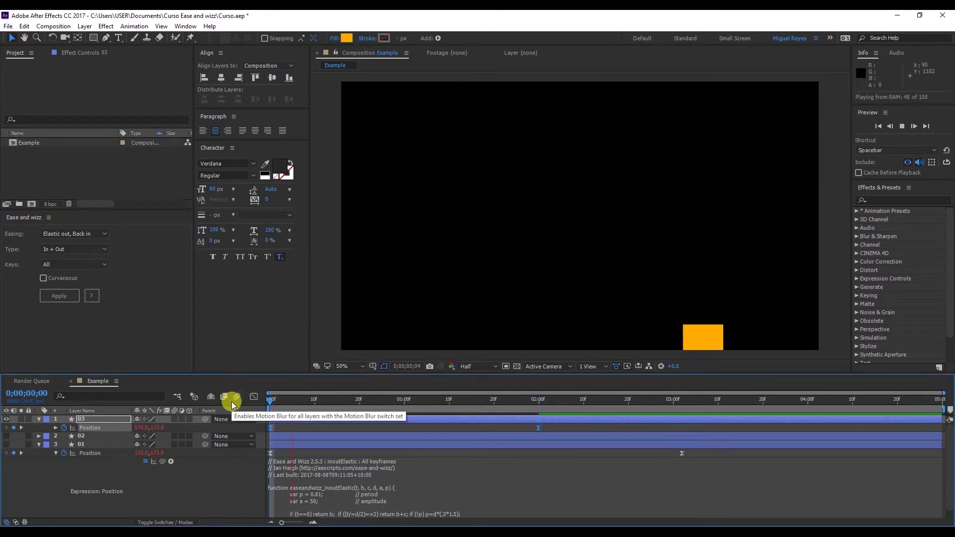
{"action": "left_click", "coordinate": [281, 402]}
{"action": "key", "text": "space"}
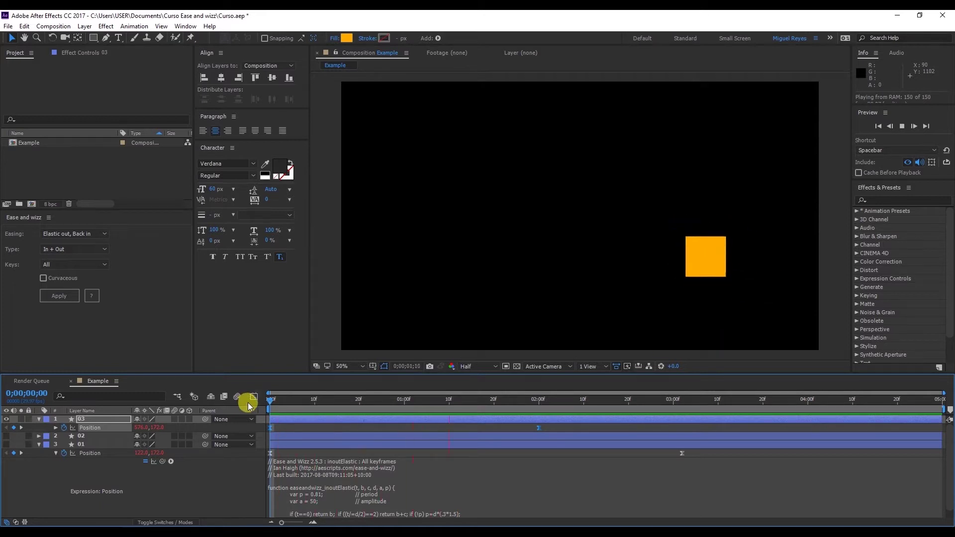
Apply 'Bounce out, Expo in' to layer 03's position and preview from frame 0
{"action": "left_click_drag", "start_coordinate": [266, 404], "coordinate": [332, 404]}
{"action": "left_click", "coordinate": [74, 234]}
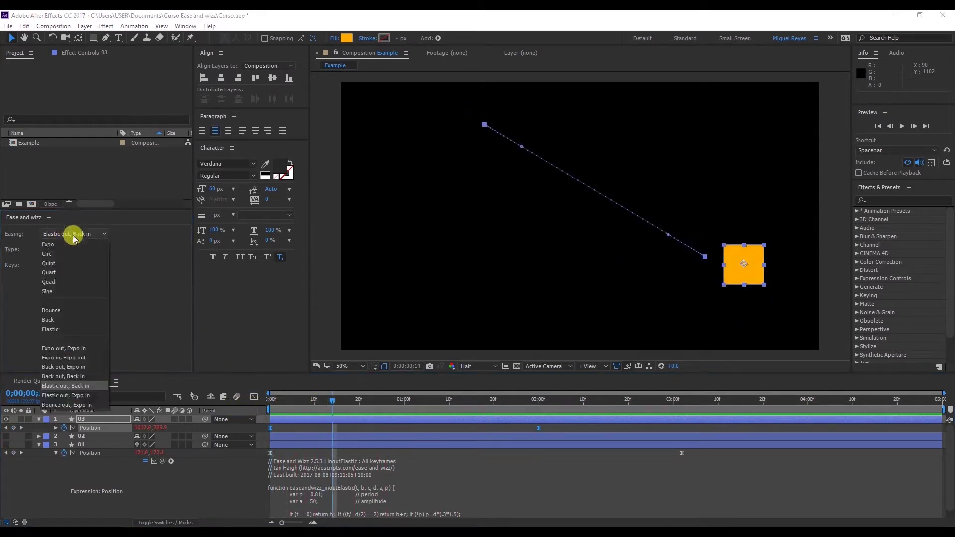
{"action": "left_click", "coordinate": [74, 406]}
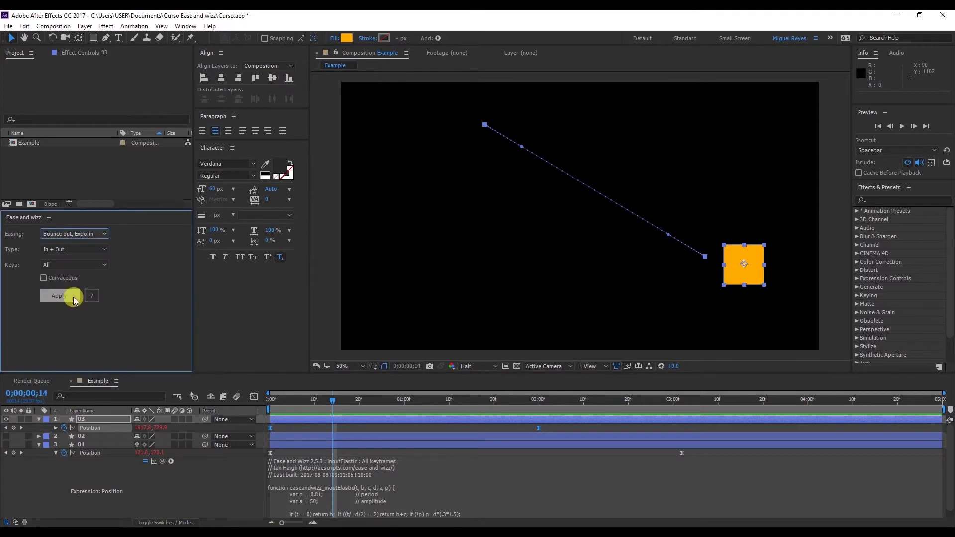
{"action": "left_click", "coordinate": [59, 296]}
{"action": "left_click", "coordinate": [273, 398]}
{"action": "key", "text": "space"}
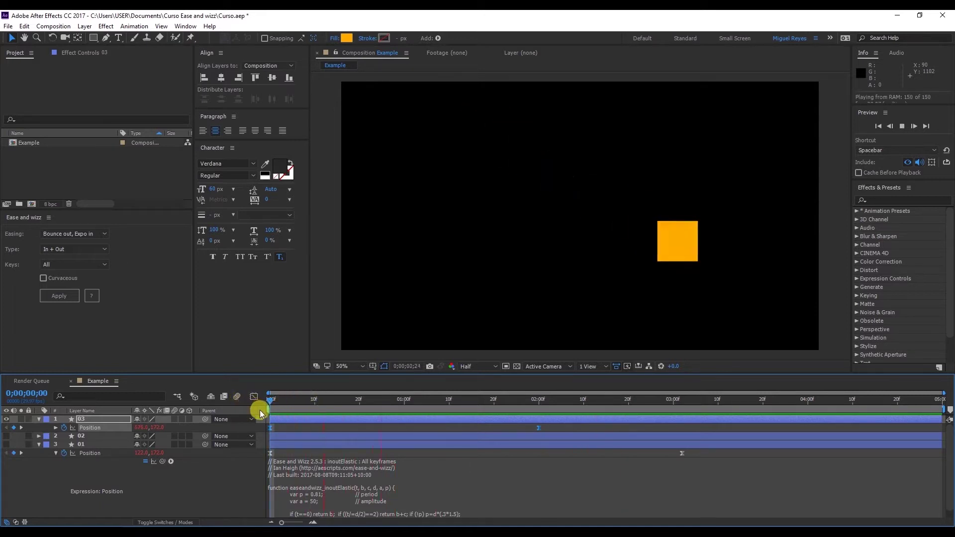
{"action": "left_click_drag", "start_coordinate": [318, 407], "coordinate": [508, 405]}
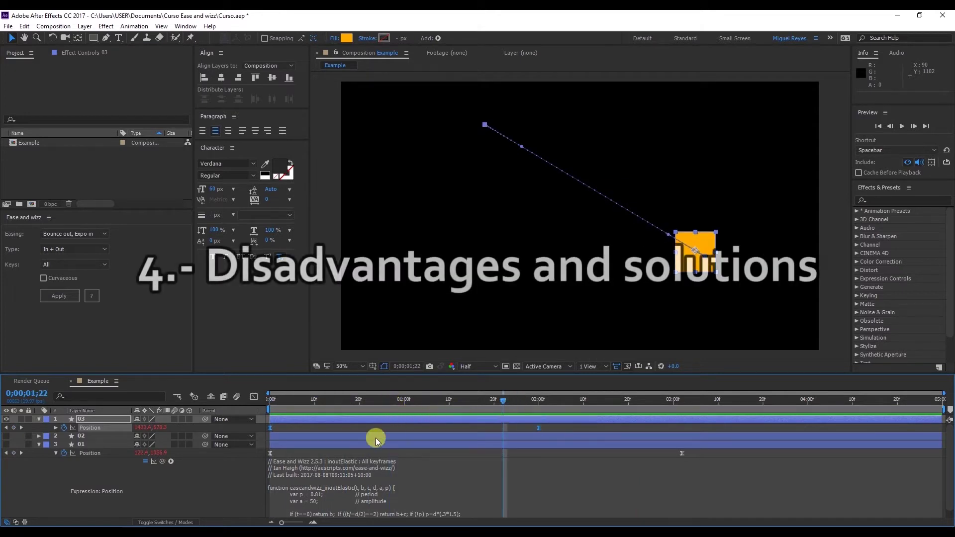
{"action": "left_click", "coordinate": [330, 457]}
{"action": "left_click", "coordinate": [309, 461]}
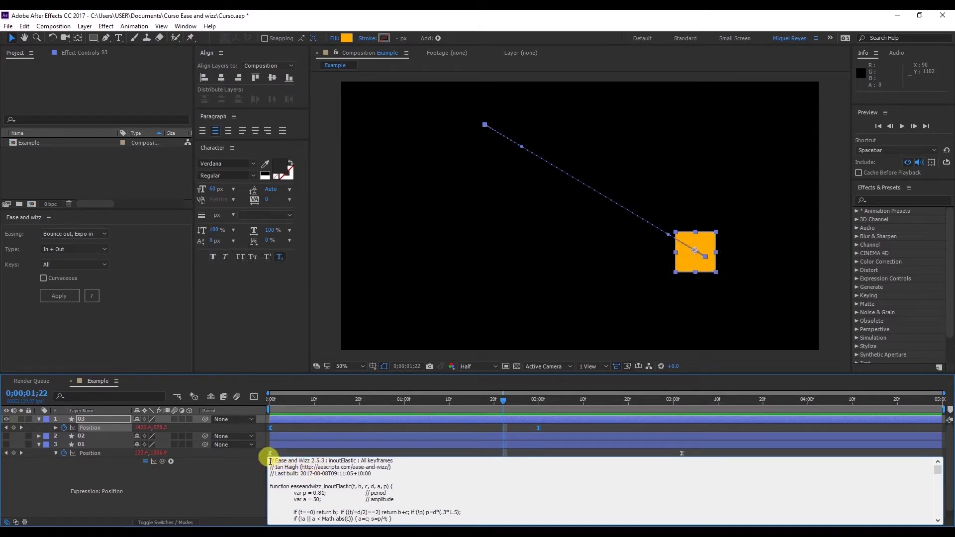
{"action": "scroll", "coordinate": [349, 484], "scroll_direction": "down", "scroll_amount": 10}
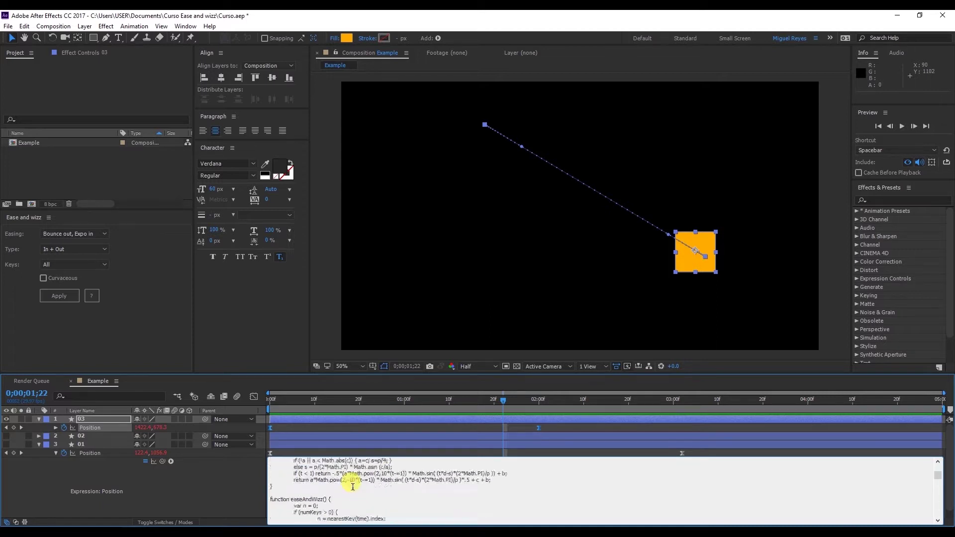
{"action": "scroll", "coordinate": [353, 487], "scroll_direction": "down", "scroll_amount": 15}
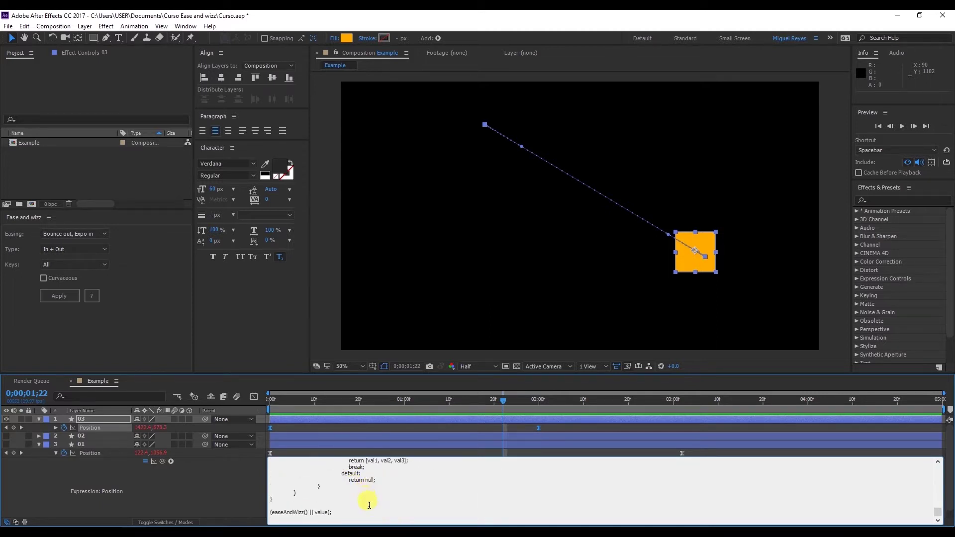
{"action": "left_click_drag", "start_coordinate": [369, 505], "coordinate": [279, 405]}
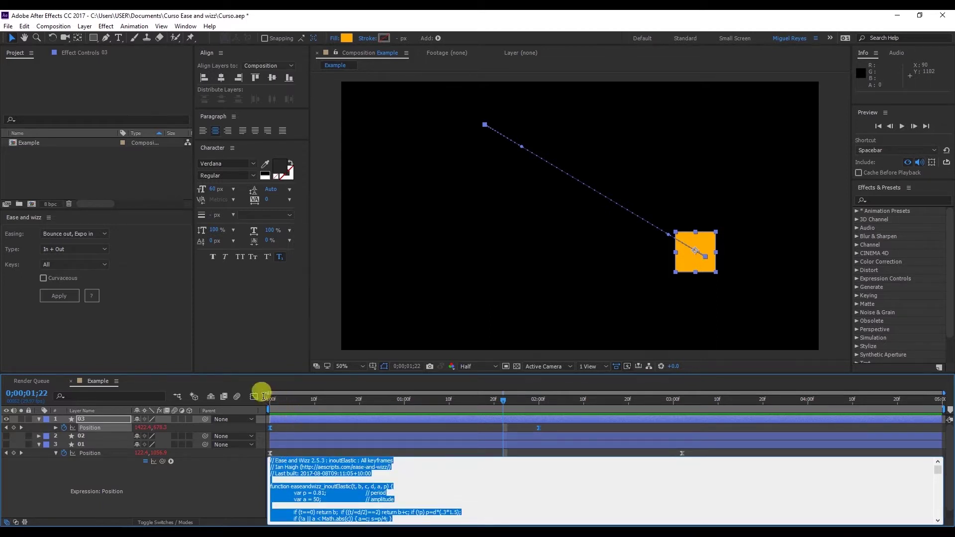
{"action": "left_click", "coordinate": [232, 491]}
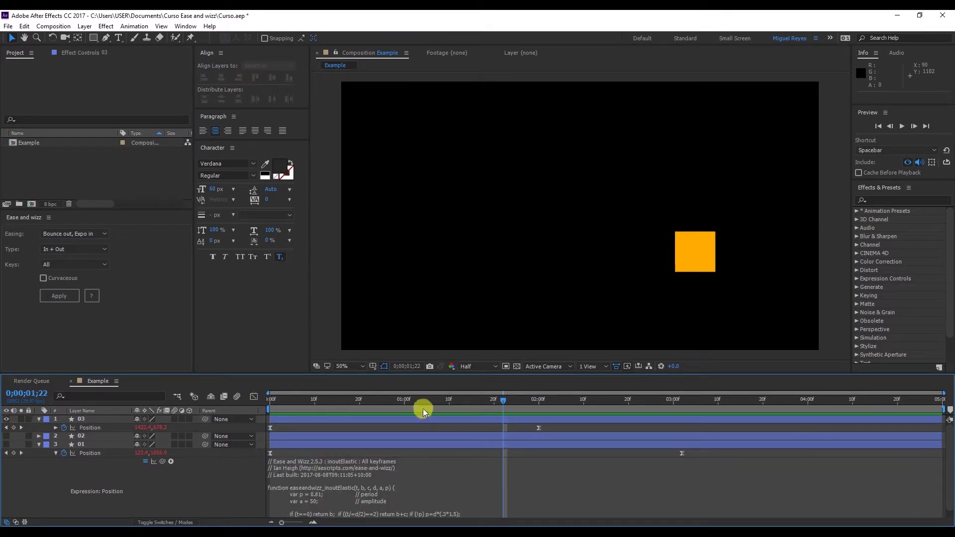
{"action": "left_click_drag", "start_coordinate": [423, 408], "coordinate": [413, 403]}
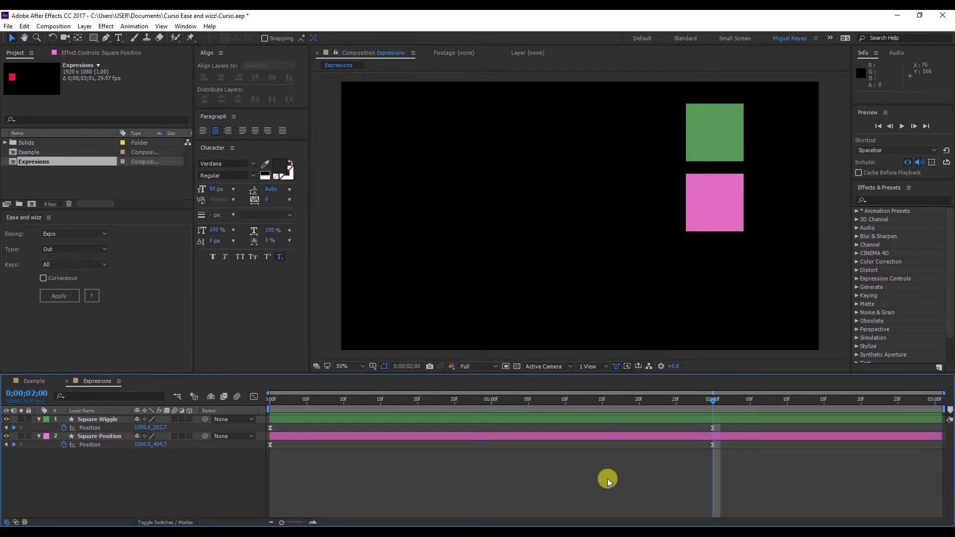
Preview the green and pink squares' animation and select the pink square's Position keyframes
{"action": "left_click_drag", "start_coordinate": [309, 400], "coordinate": [225, 401]}
{"action": "key", "text": "space"}
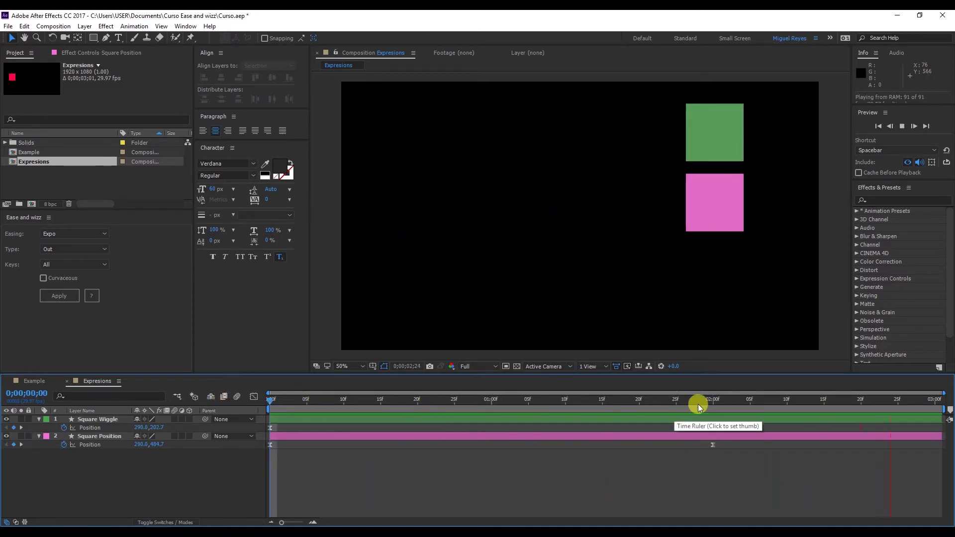
{"action": "left_click_drag", "start_coordinate": [703, 401], "coordinate": [713, 402]}
{"action": "left_click_drag", "start_coordinate": [524, 461], "coordinate": [260, 448]}
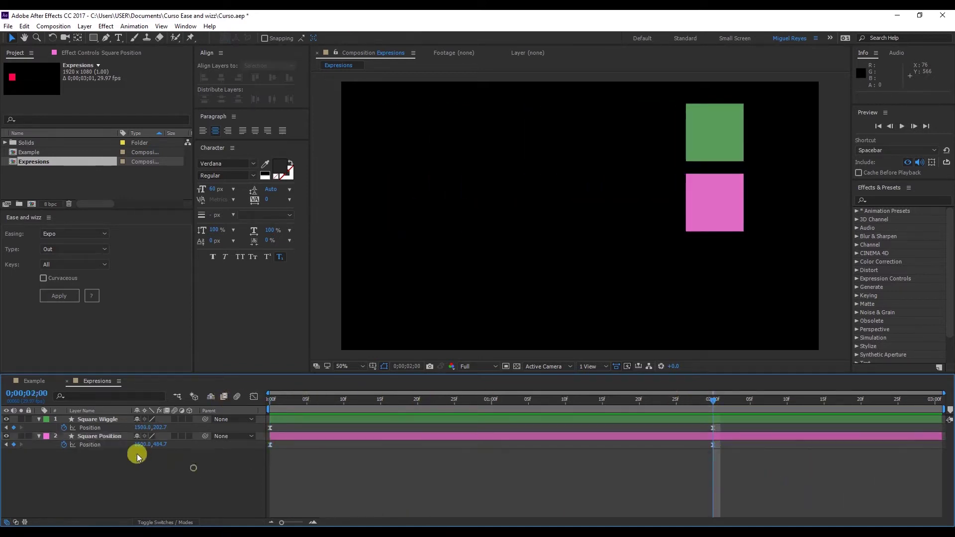
Apply Expo Out easing to Square Position's Position and preview the eased slide
{"action": "left_click", "coordinate": [92, 444]}
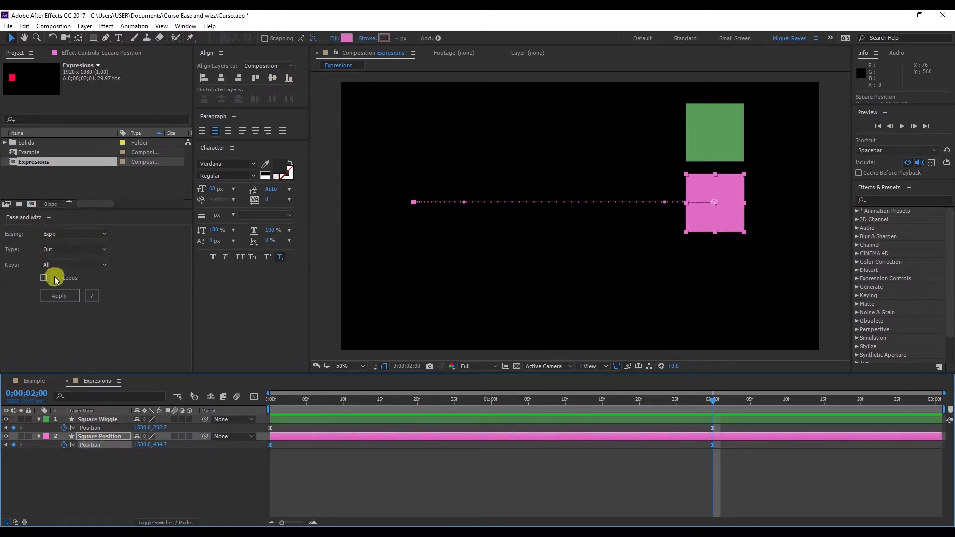
{"action": "left_click", "coordinate": [59, 293]}
{"action": "key", "text": "Home"}
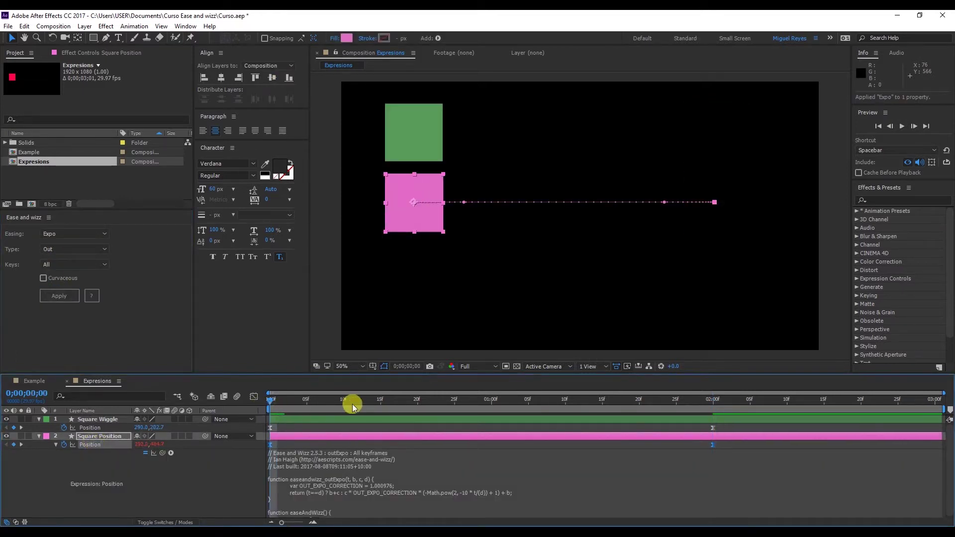
{"action": "key", "text": "space"}
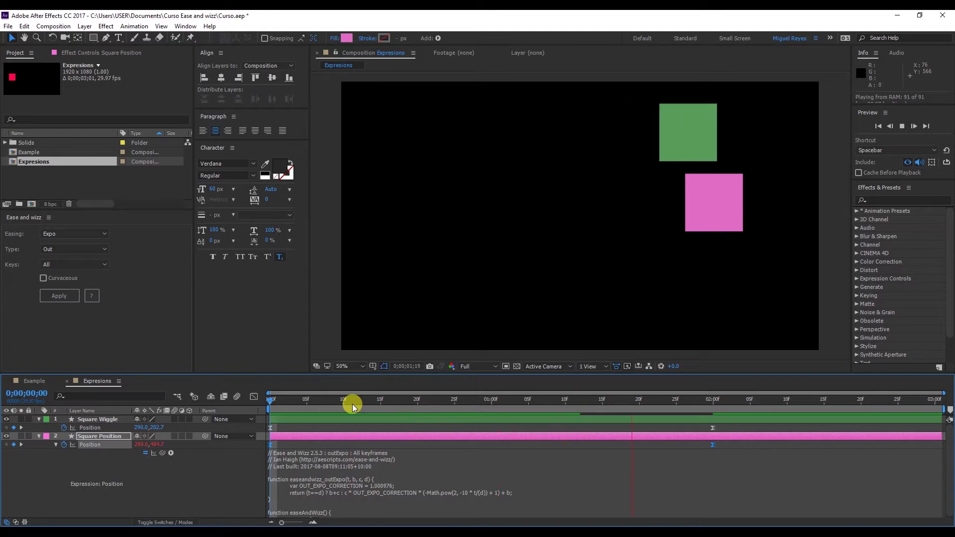
{"action": "left_click", "coordinate": [379, 402]}
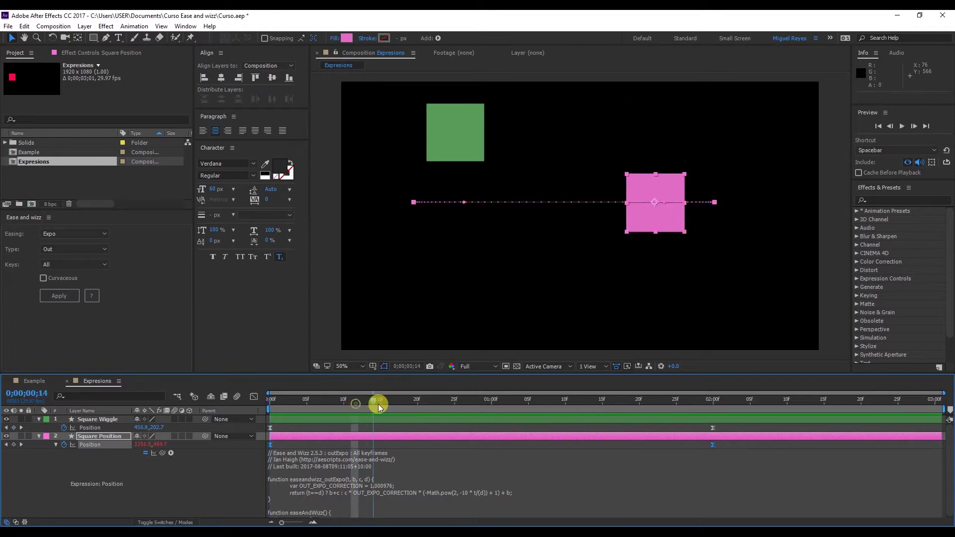
{"action": "left_click", "coordinate": [96, 420]}
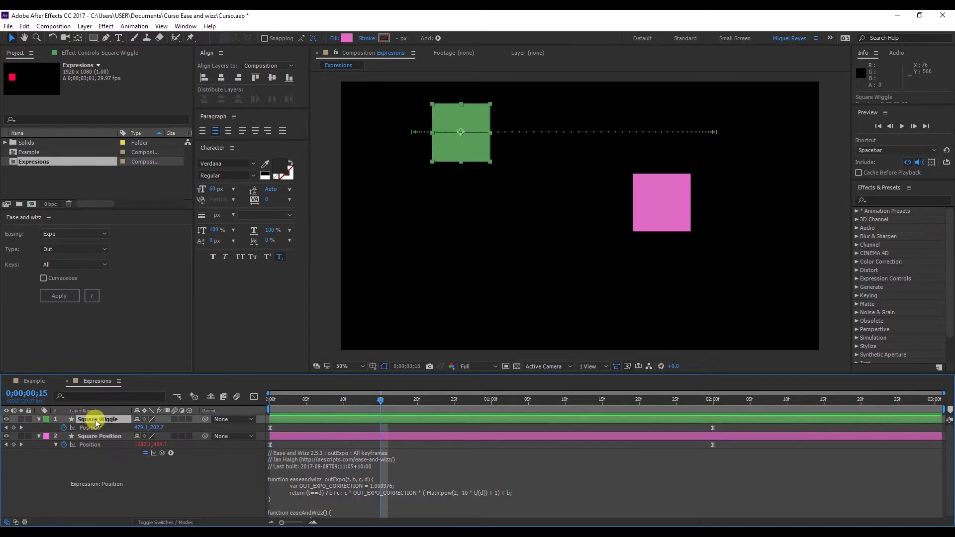
Add a wiggle(35,3) expression to Square Wiggle's Position and preview the jittering green square
{"action": "left_click", "coordinate": [63, 427], "text": "alt"}
{"action": "type", "text": "wigg"}
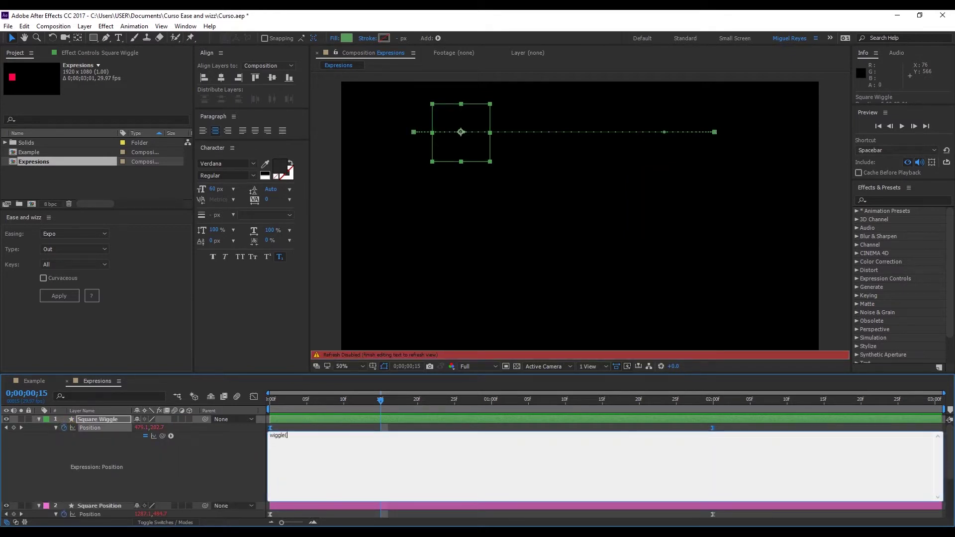
{"action": "type", "text": "le(35,3"}
{"action": "left_click", "coordinate": [258, 432]}
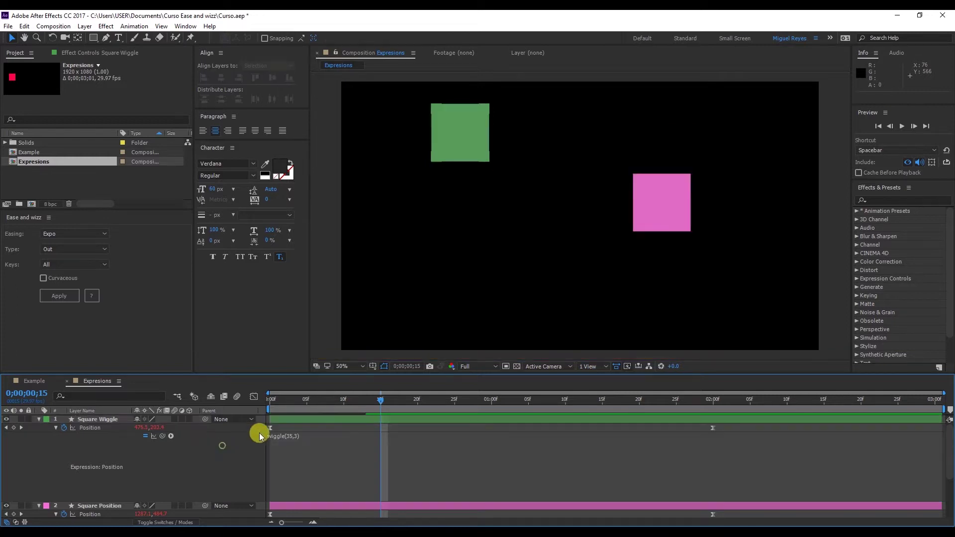
{"action": "left_click", "coordinate": [55, 427]}
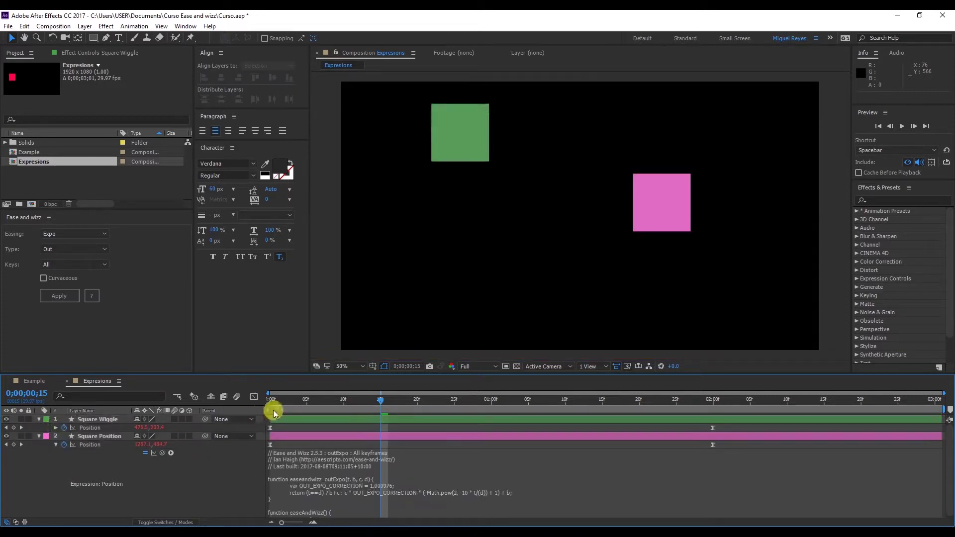
{"action": "left_click", "coordinate": [273, 410]}
{"action": "key", "text": "space"}
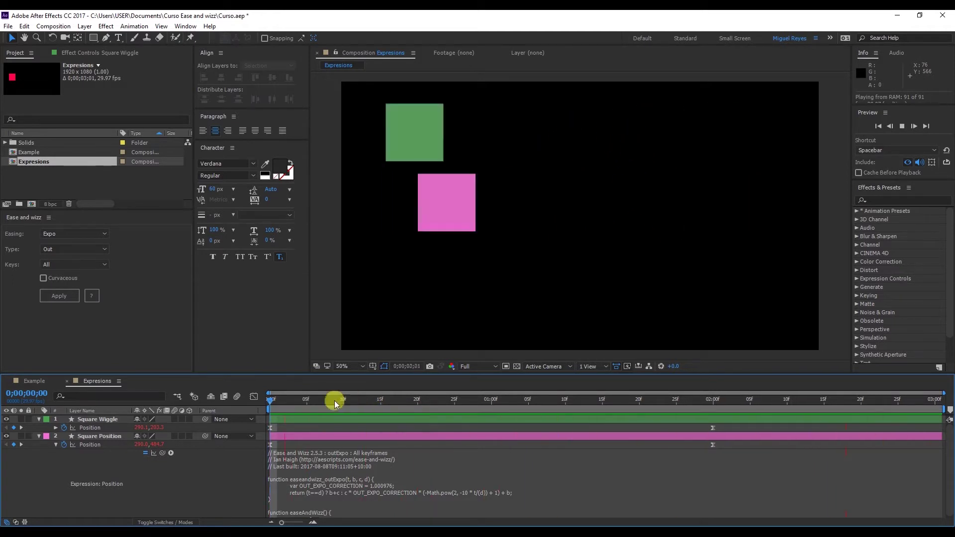
{"action": "key", "text": "space"}
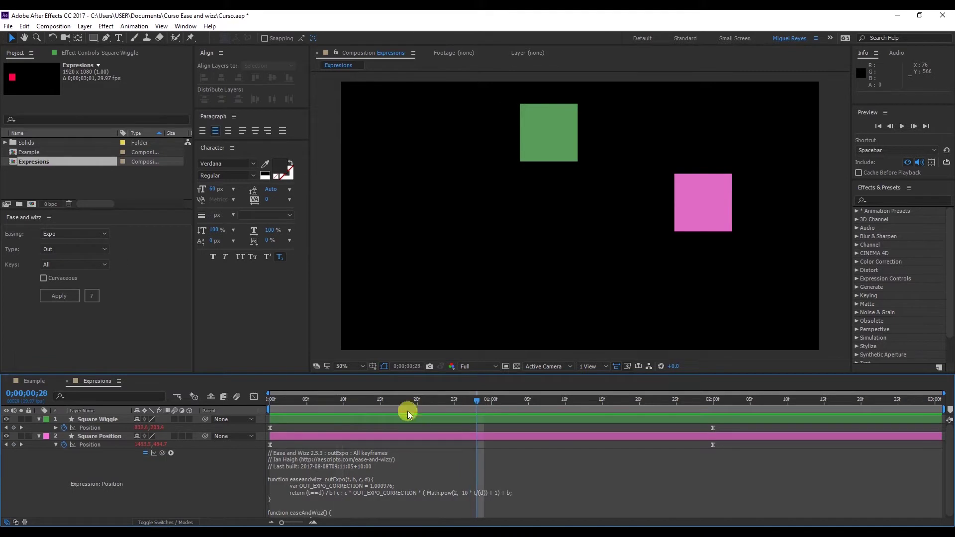
Copy wiggle(35,3) from Square Wiggle and paste it at the end of Square Position's expression
{"action": "left_click", "coordinate": [55, 429]}
{"action": "left_click", "coordinate": [288, 434]}
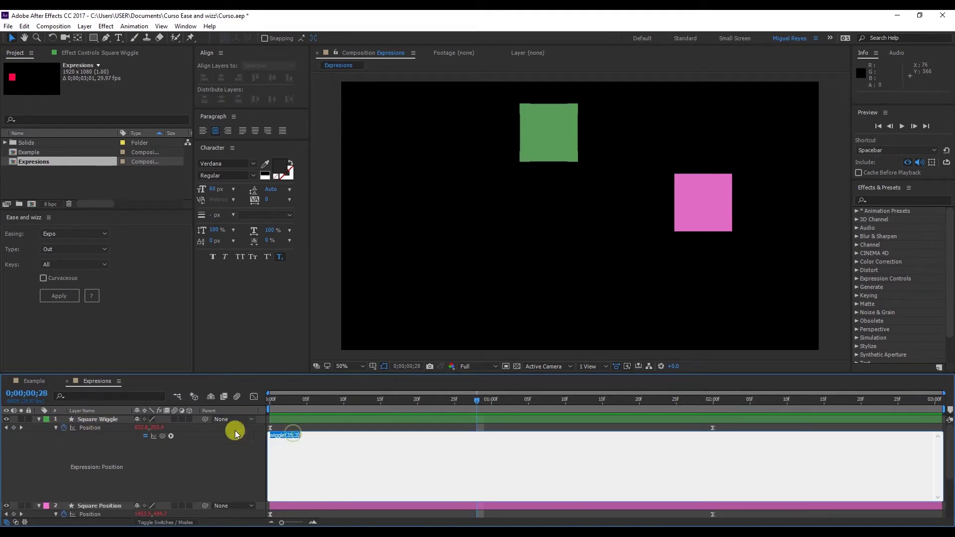
{"action": "key", "text": "ctrl+c"}
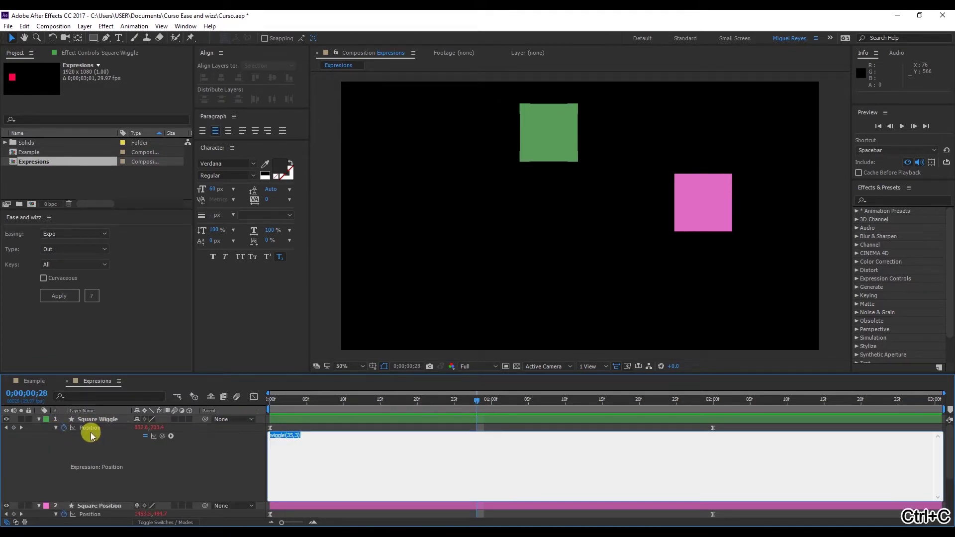
{"action": "left_click", "coordinate": [55, 429]}
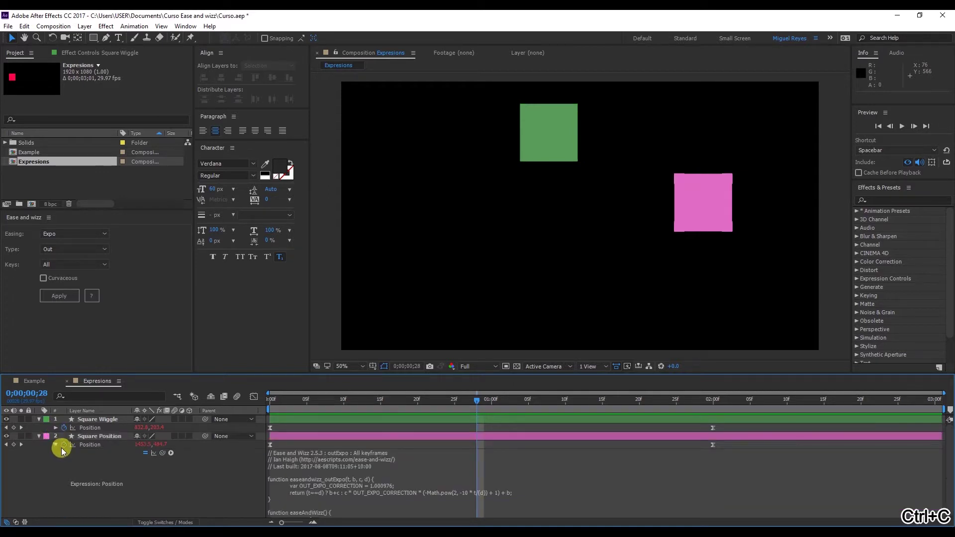
{"action": "left_click", "coordinate": [363, 473]}
{"action": "scroll", "coordinate": [363, 473], "scroll_direction": "down", "scroll_amount": 10}
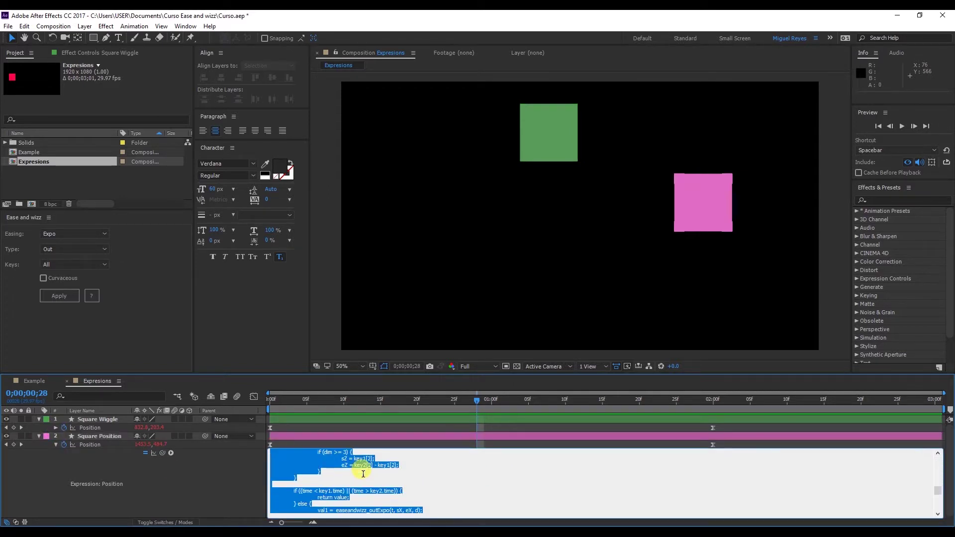
{"action": "left_click", "coordinate": [343, 508]}
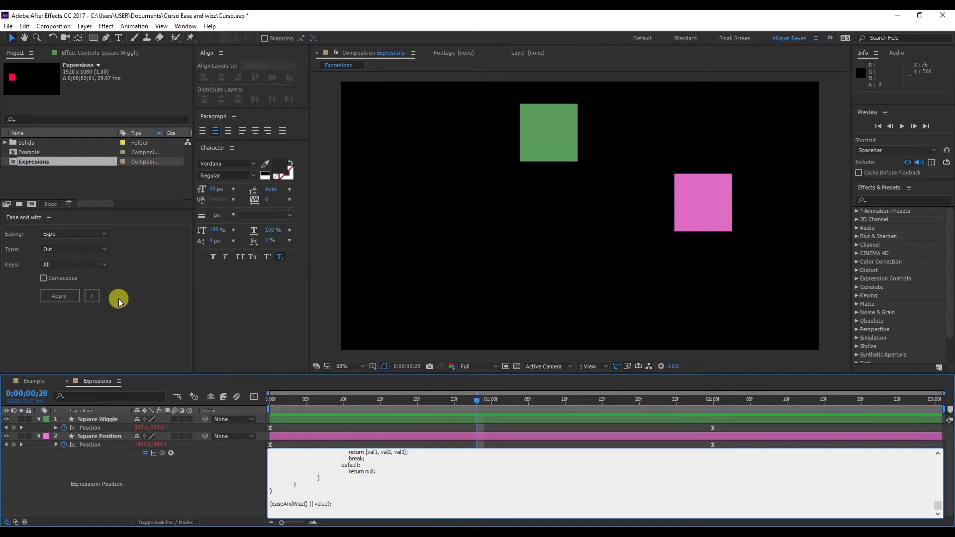
{"action": "key", "text": "ctrl+v"}
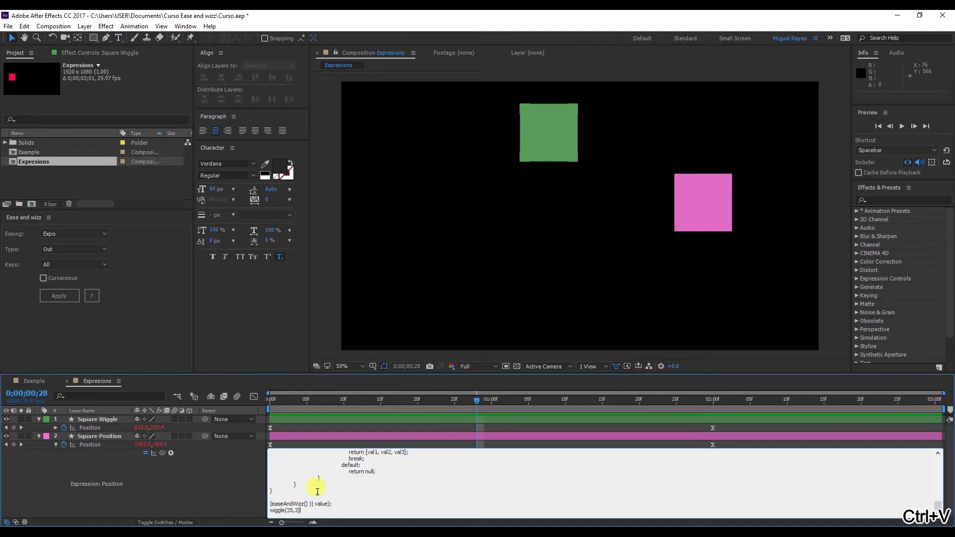
{"action": "left_click", "coordinate": [242, 495]}
Preview the eased motion with added wiggle and check the end of the pink square's expression
{"action": "left_click", "coordinate": [282, 405]}
{"action": "key", "text": "space"}
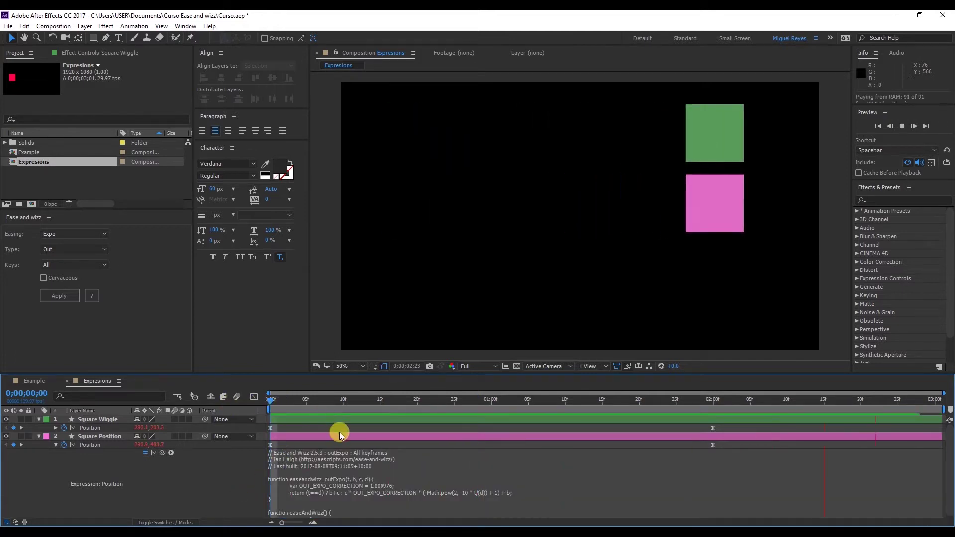
{"action": "left_click", "coordinate": [320, 453]}
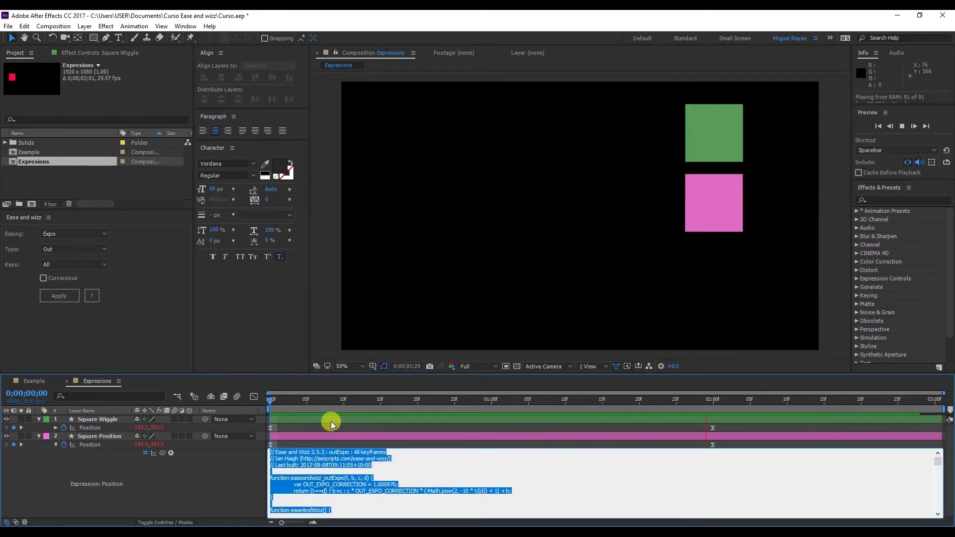
{"action": "left_click_drag", "start_coordinate": [312, 399], "coordinate": [354, 401]}
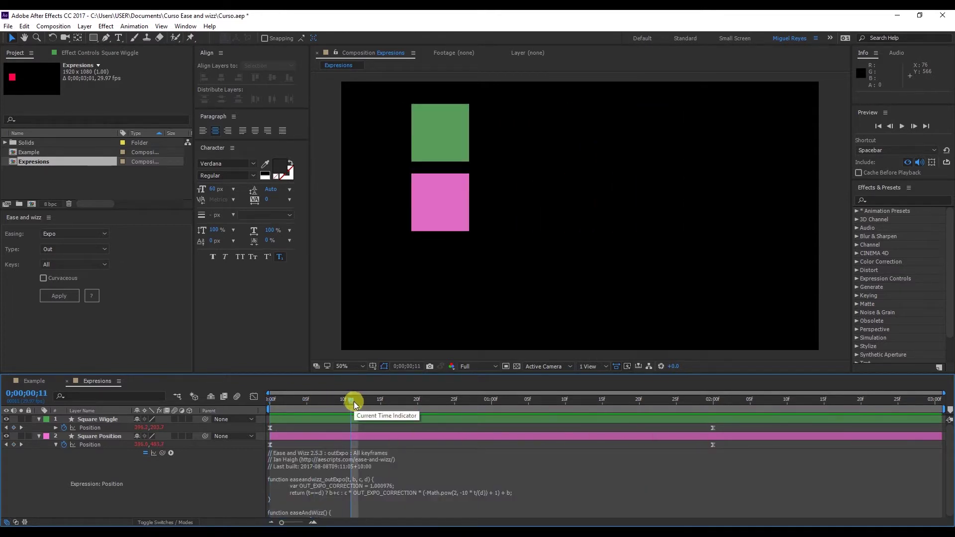
{"action": "left_click", "coordinate": [339, 475]}
{"action": "left_click", "coordinate": [240, 469]}
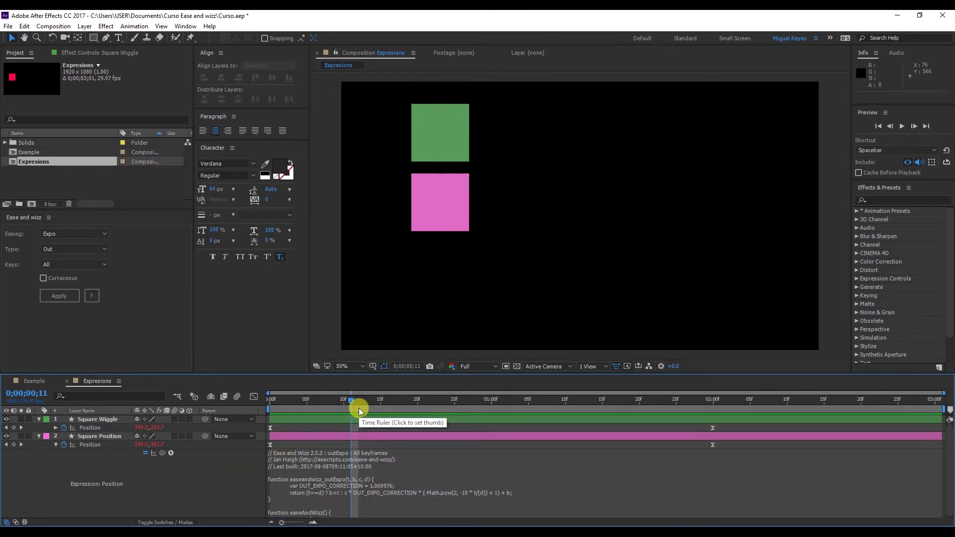
{"action": "left_click_drag", "start_coordinate": [354, 405], "coordinate": [388, 400]}
{"action": "left_click", "coordinate": [378, 467]}
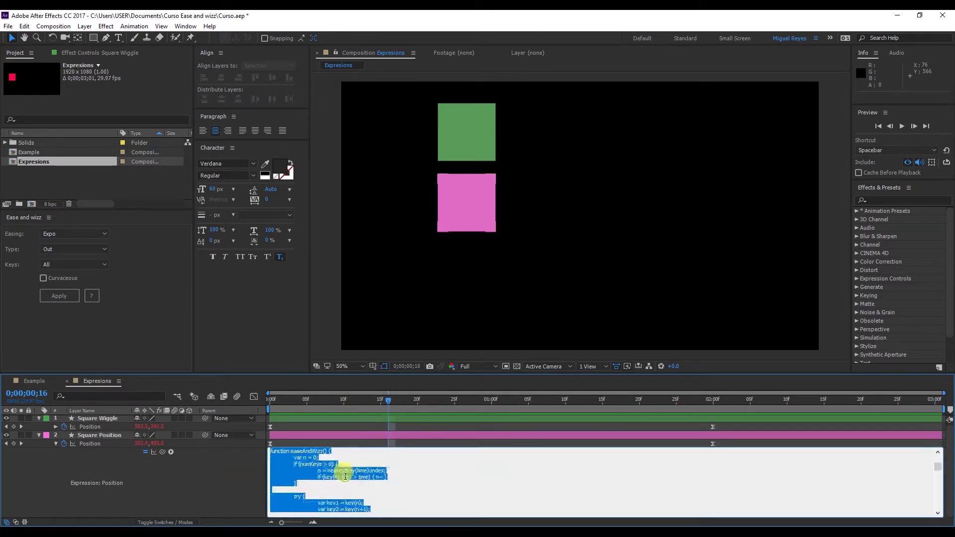
{"action": "scroll", "coordinate": [345, 476], "scroll_direction": "down", "scroll_amount": 15}
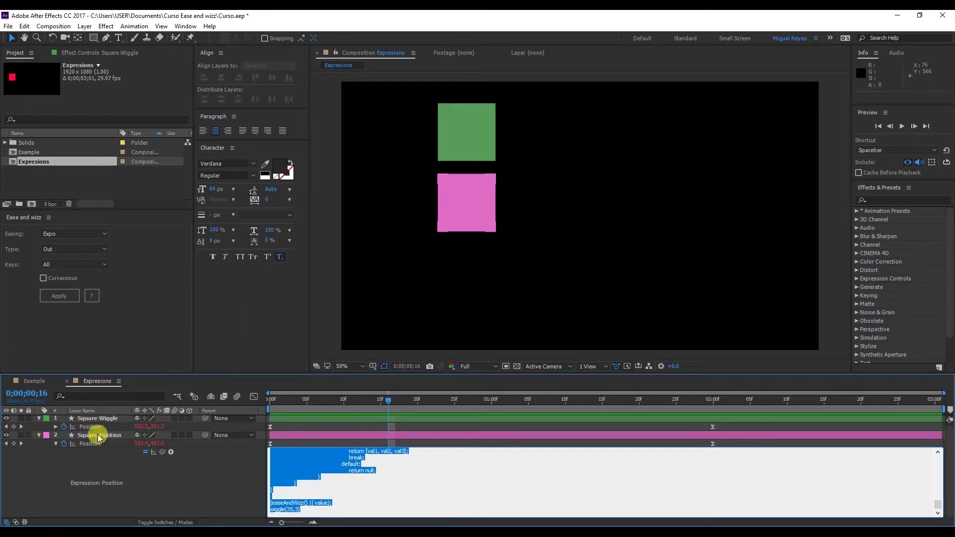
{"action": "left_click", "coordinate": [102, 412]}
Delete the Square Wiggle layer and cut the wiggle(35,3) line from Square Position's expression
{"action": "left_click", "coordinate": [106, 419]}
{"action": "key", "text": "Delete"}
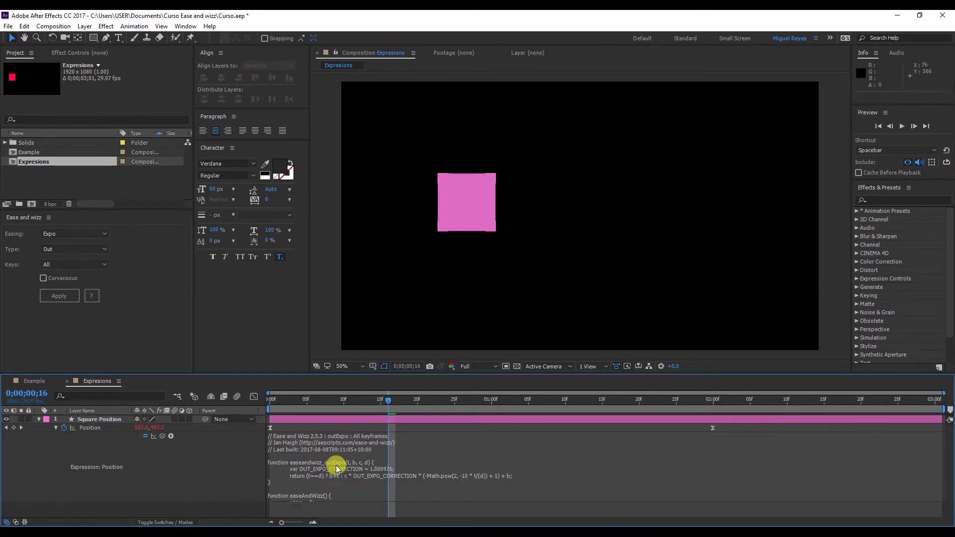
{"action": "left_click", "coordinate": [337, 472]}
{"action": "scroll", "coordinate": [334, 473], "scroll_direction": "down", "scroll_amount": 5}
{"action": "scroll", "coordinate": [331, 476], "scroll_direction": "down", "scroll_amount": 5}
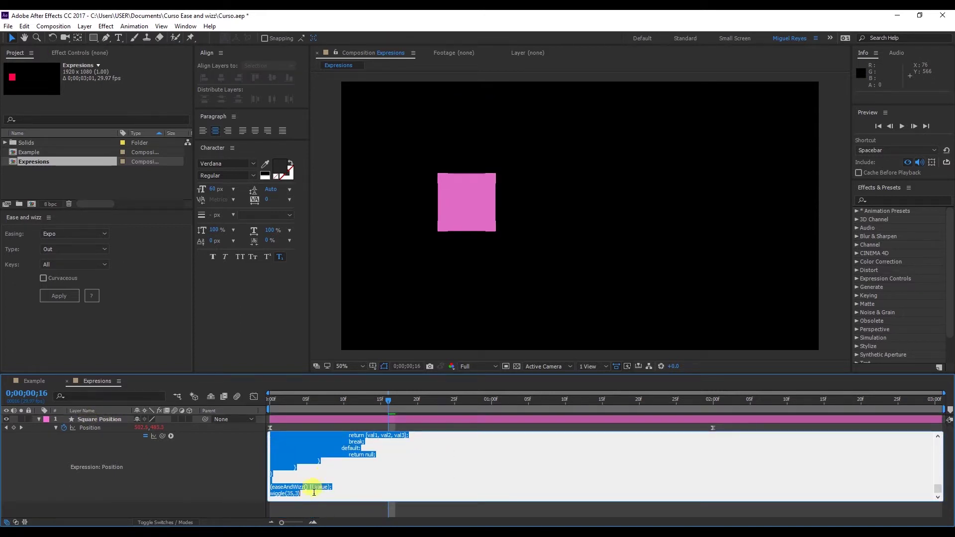
{"action": "left_click", "coordinate": [308, 490]}
{"action": "left_click_drag", "start_coordinate": [271, 493], "coordinate": [300, 501]}
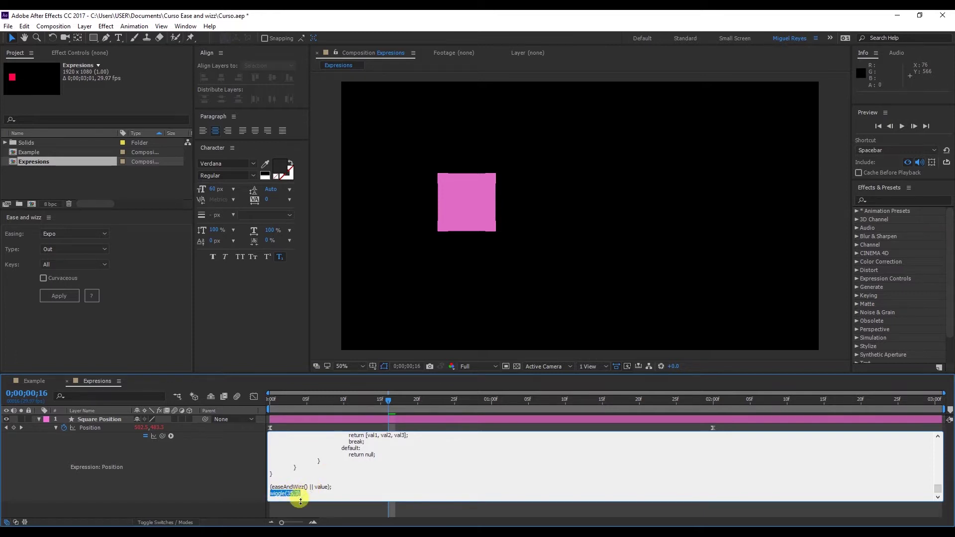
{"action": "key", "text": "ctrl+x"}
{"action": "left_click", "coordinate": [213, 453]}
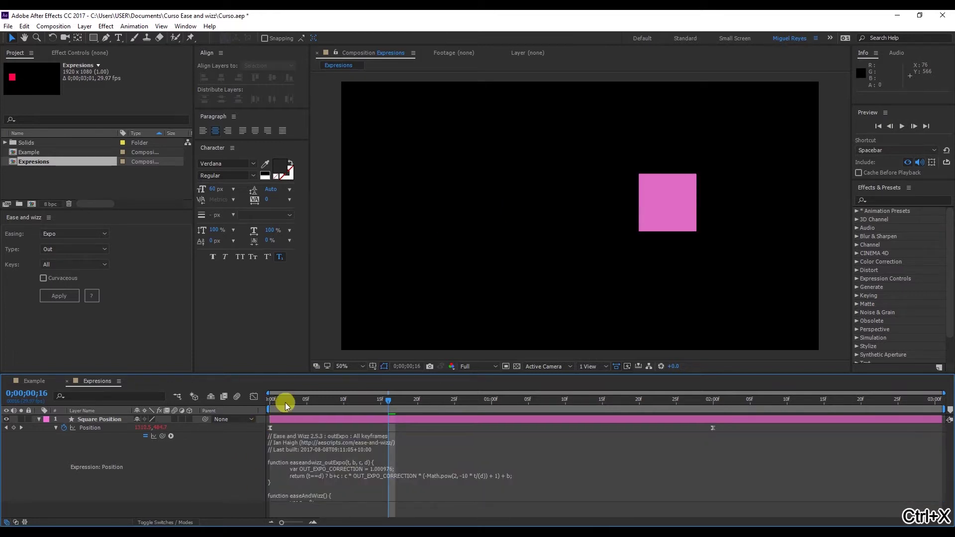
Preview the pink square's plain eased motion and fold away its Position expression
{"action": "left_click_drag", "start_coordinate": [285, 402], "coordinate": [249, 403]}
{"action": "key", "text": "space"}
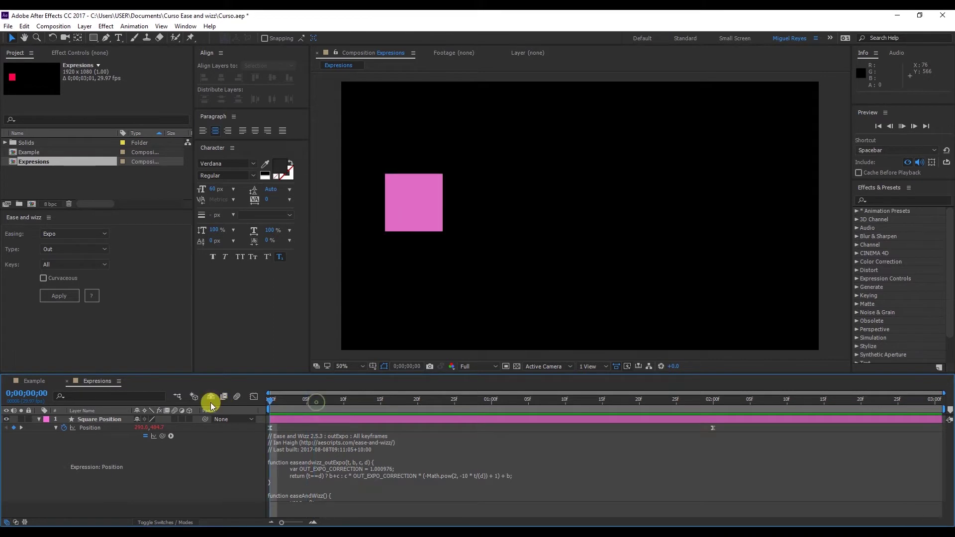
{"action": "left_click", "coordinate": [359, 398]}
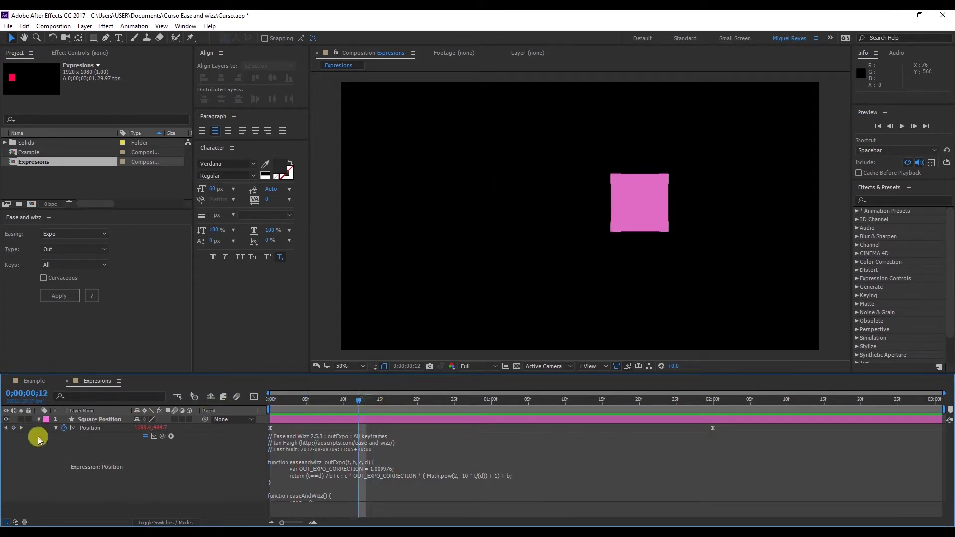
{"action": "left_click", "coordinate": [55, 428]}
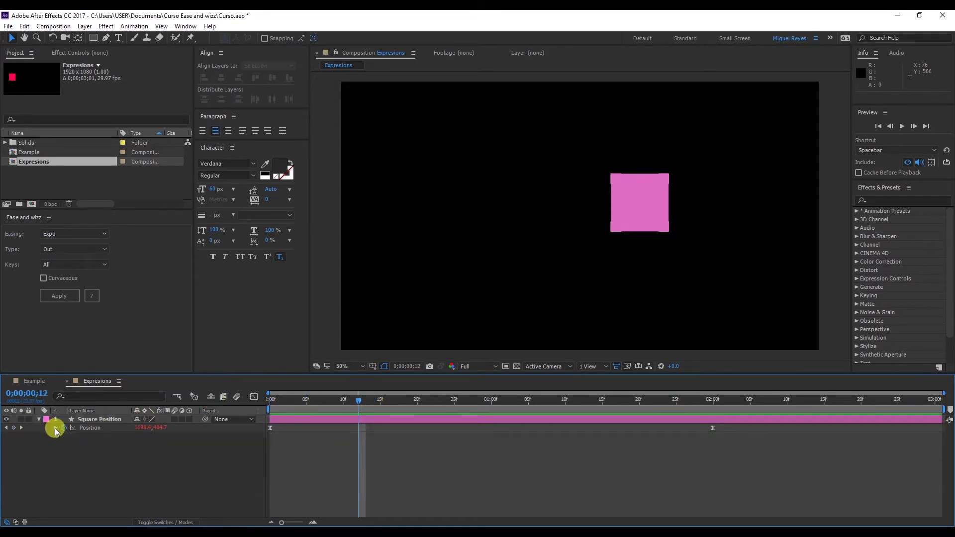
Add a null object named 'Square Wiggle' and hide it
{"action": "right_click", "coordinate": [127, 451]}
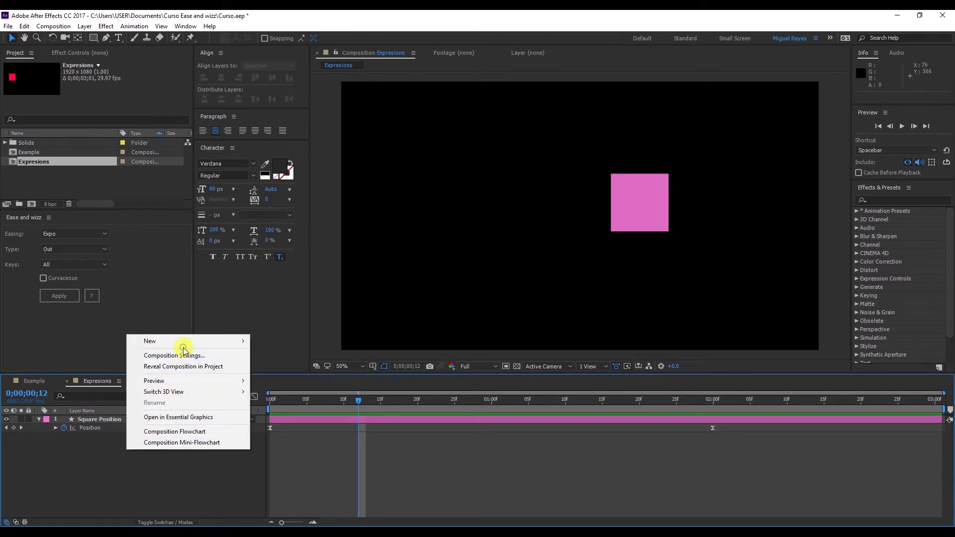
{"action": "mouse_move", "coordinate": [188, 343]}
{"action": "left_click", "coordinate": [288, 400]}
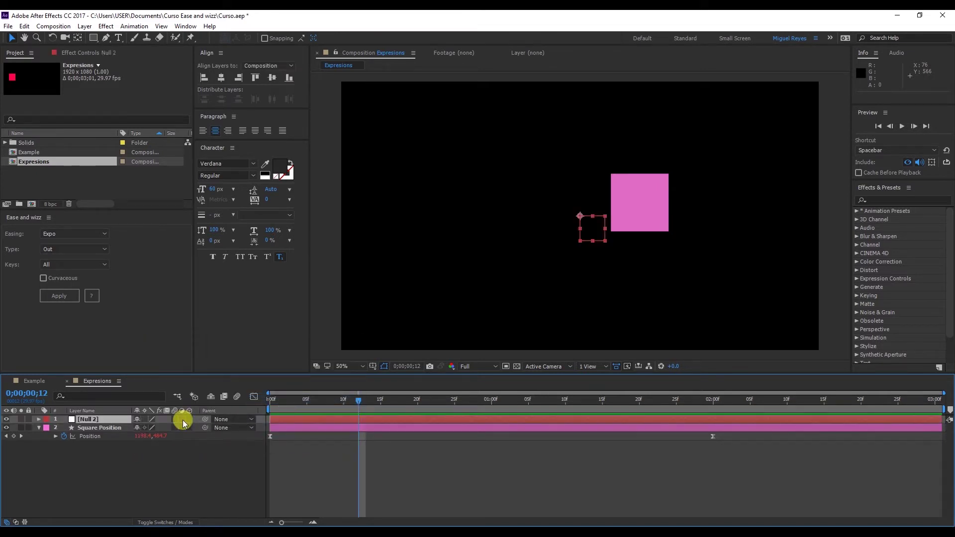
{"action": "key", "text": "Return"}
{"action": "type", "text": "Square Wiggle"}
{"action": "key", "text": "Return"}
{"action": "left_click", "coordinate": [6, 420]}
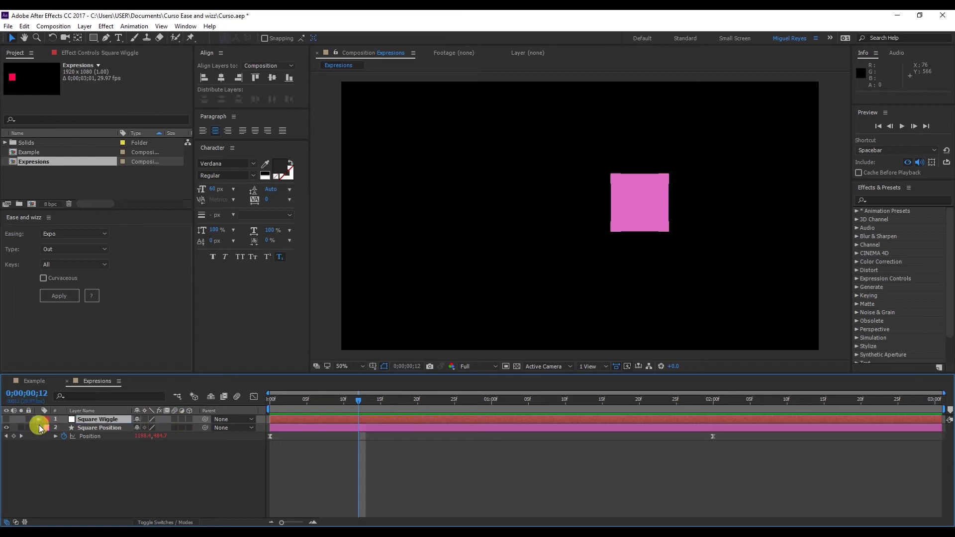
Give the Square Wiggle null's Position a pasted wiggle(35,3) expression
{"action": "left_click", "coordinate": [38, 420]}
{"action": "left_click", "coordinate": [44, 428]}
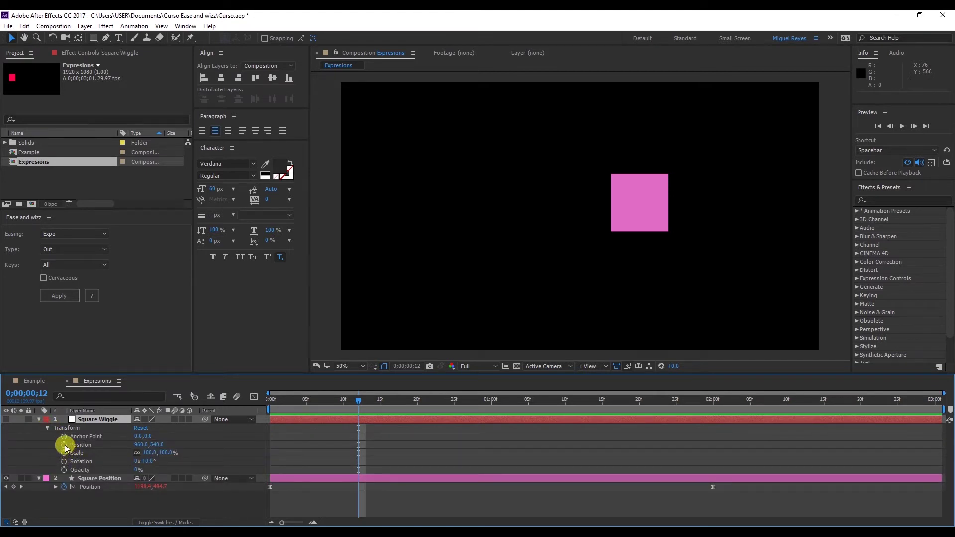
{"action": "left_click", "coordinate": [65, 444], "text": "alt"}
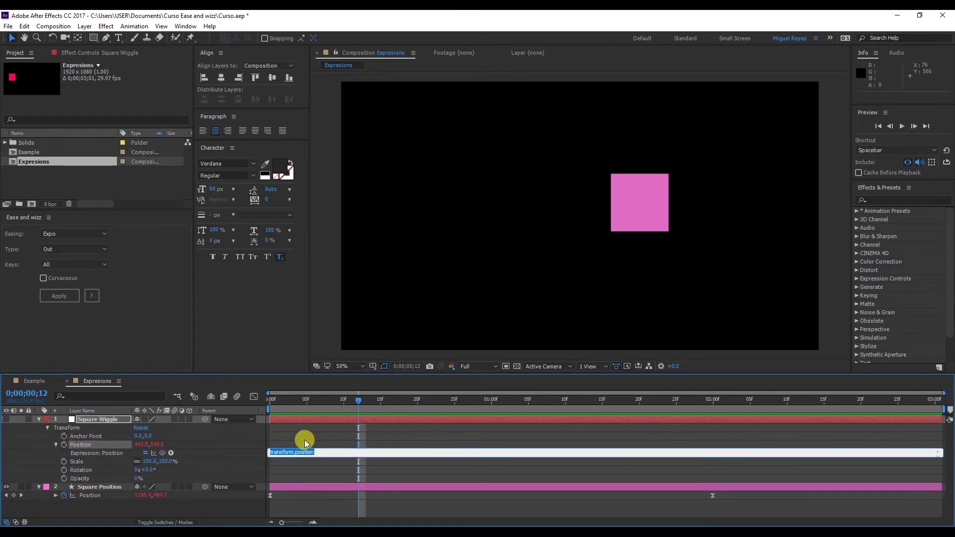
{"action": "key", "text": "ctrl+v"}
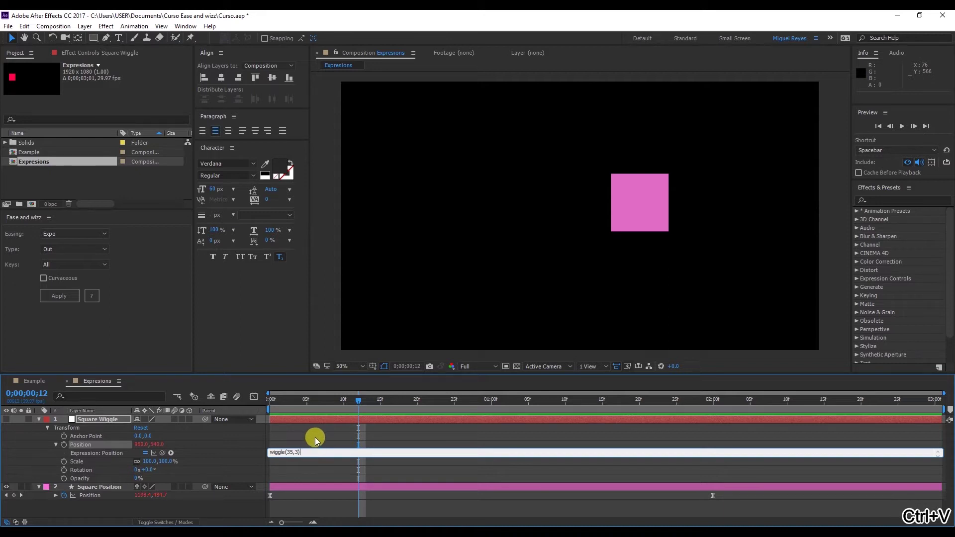
{"action": "left_click", "coordinate": [315, 440]}
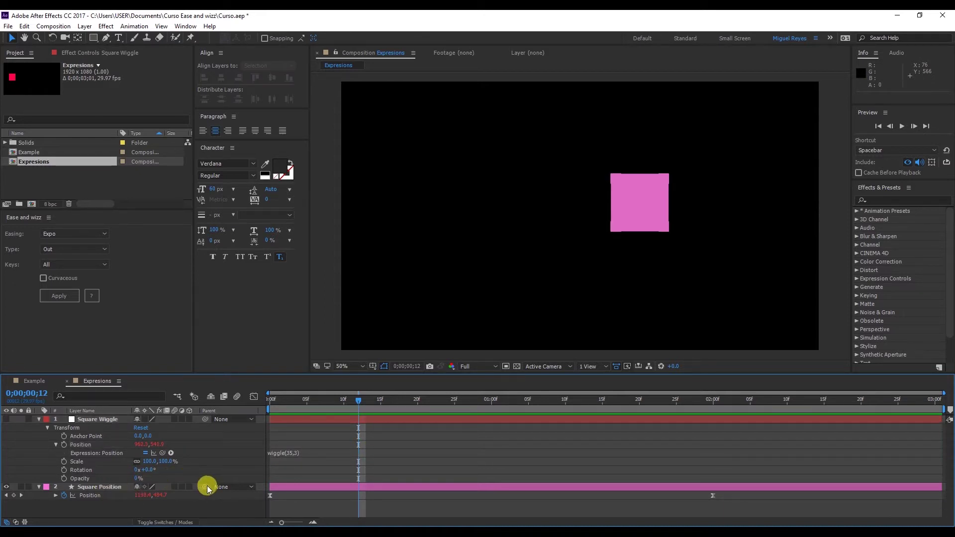
Parent Square Position to Square Wiggle and preview the wiggling eased square
{"action": "left_click_drag", "start_coordinate": [205, 486], "coordinate": [106, 419]}
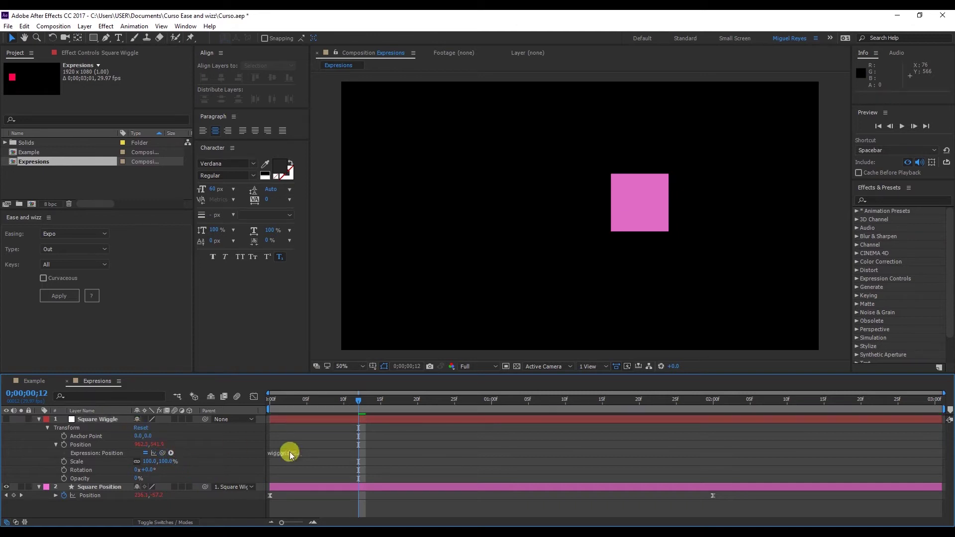
{"action": "left_click", "coordinate": [284, 405]}
{"action": "key", "text": "space"}
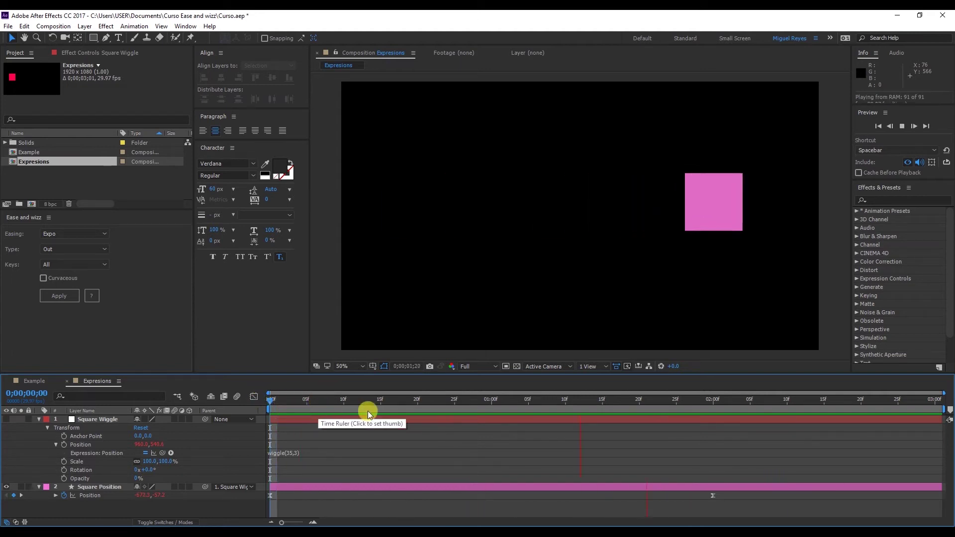
{"action": "left_click", "coordinate": [38, 419]}
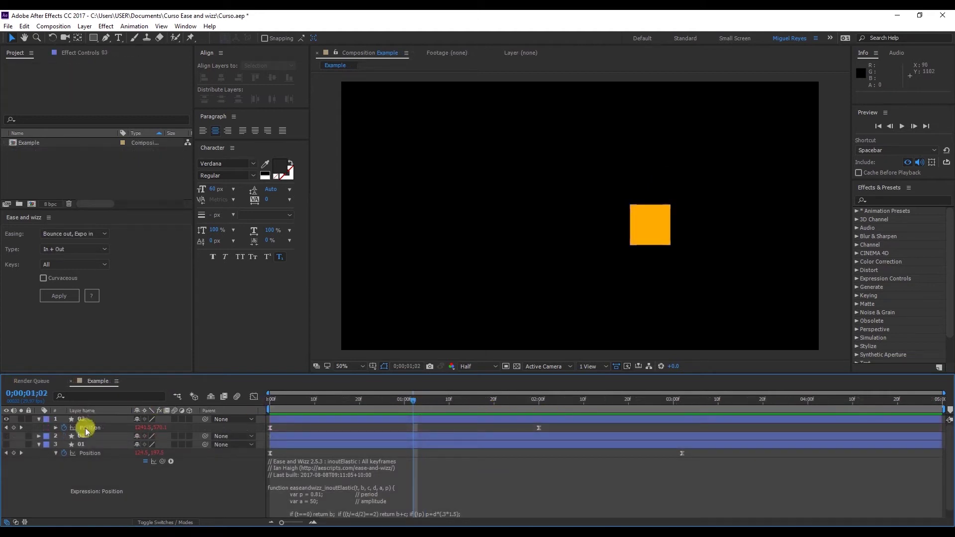
Apply a Bounce Out / Expo In easing to layer 03's Position keyframes and view the resulting expression
{"action": "left_click", "coordinate": [86, 429]}
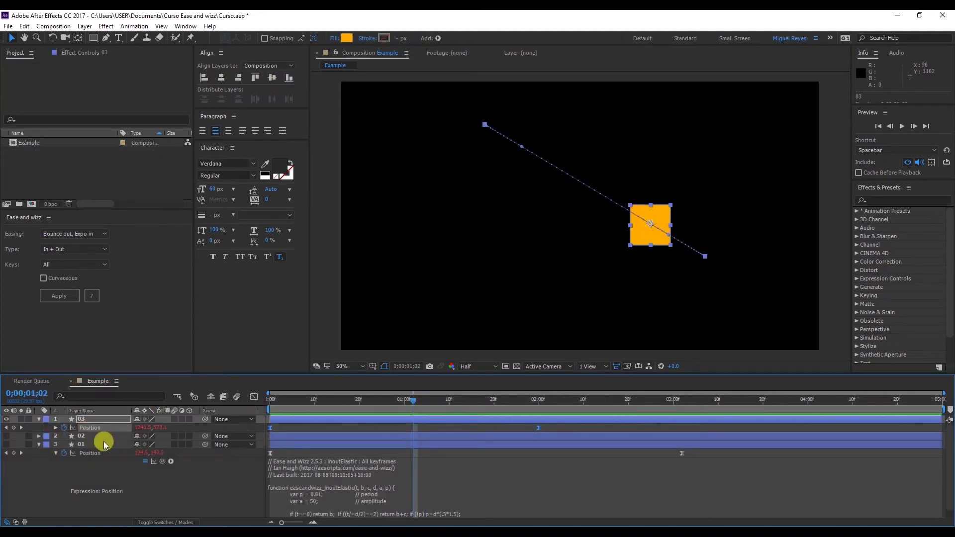
{"action": "left_click", "coordinate": [62, 297]}
{"action": "left_click", "coordinate": [349, 448]}
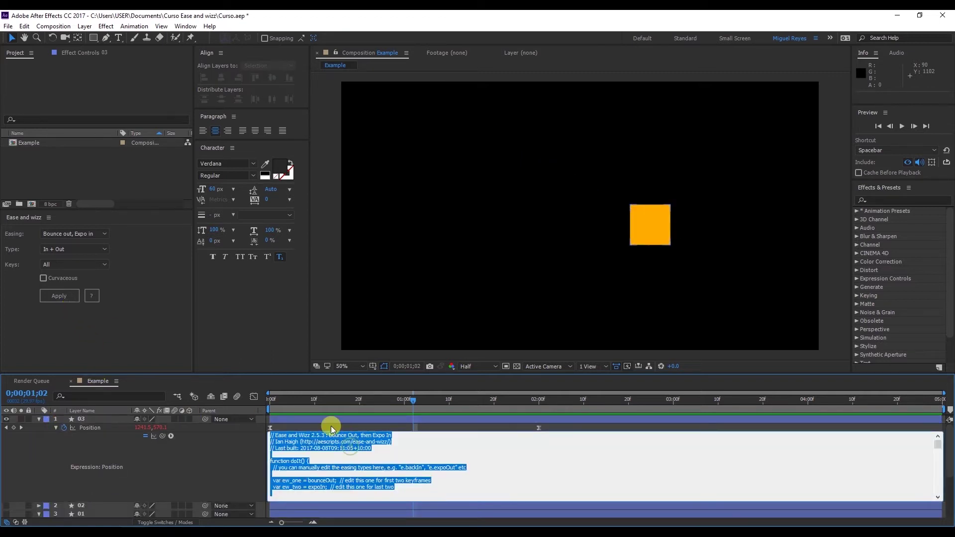
{"action": "left_click", "coordinate": [331, 428]}
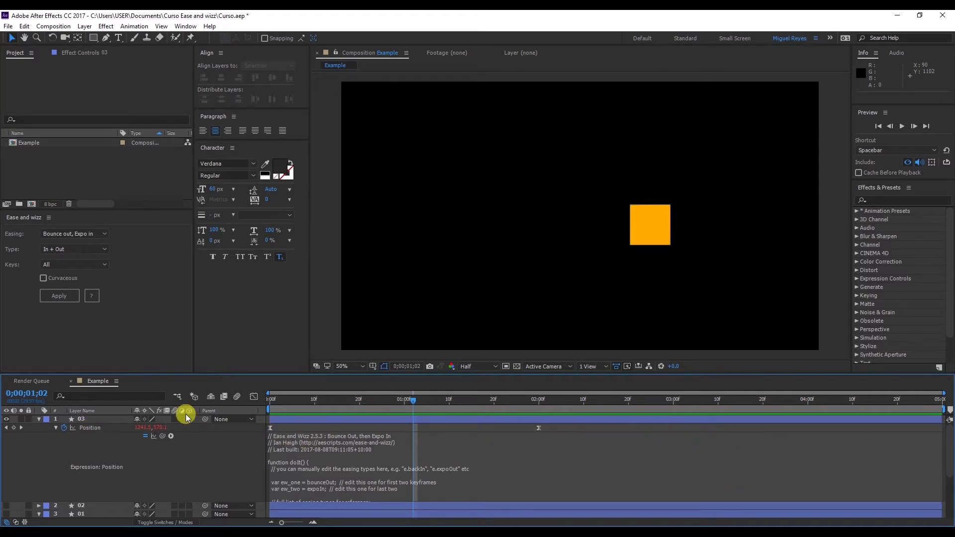
Delete layer 03's Position easing expression
{"action": "left_click", "coordinate": [338, 455]}
{"action": "key", "text": "BackSpace"}
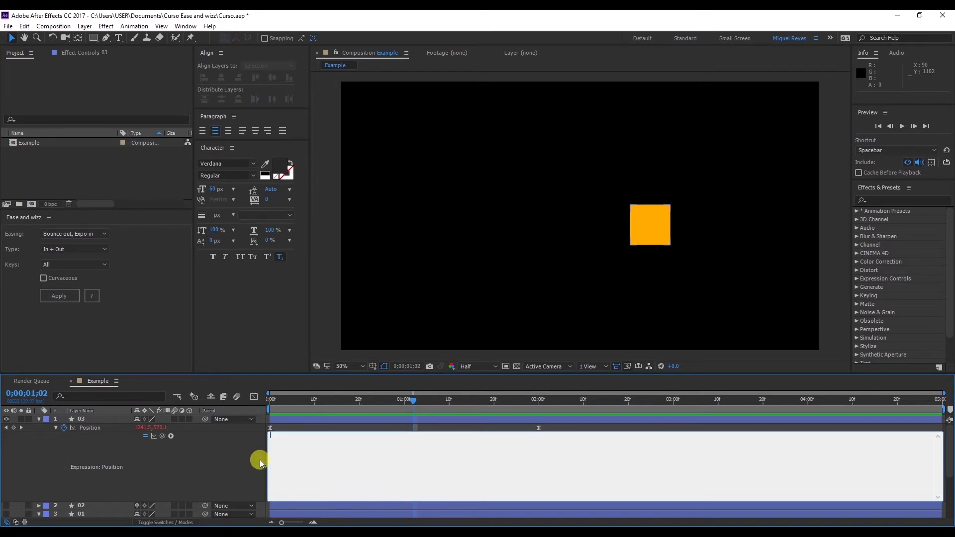
{"action": "left_click", "coordinate": [235, 464]}
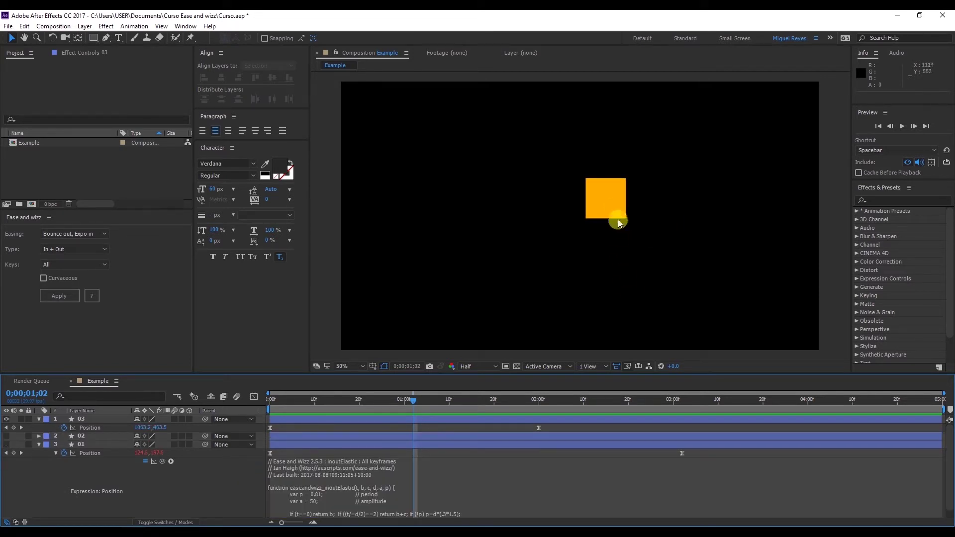
Reposition the orange square at 0;00, 1;03 and 2;00, and straighten the path's first curve
{"action": "left_click", "coordinate": [616, 211]}
{"action": "left_click", "coordinate": [270, 397]}
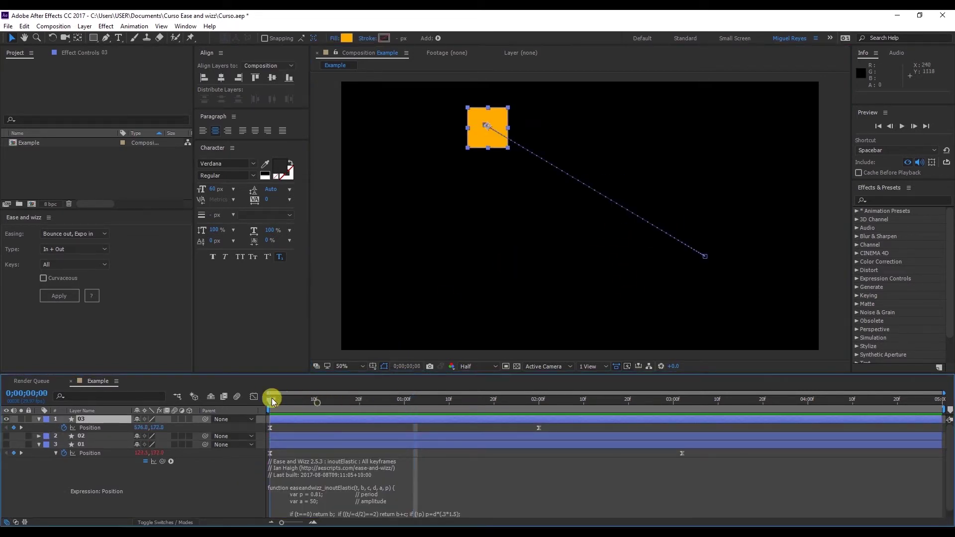
{"action": "left_click_drag", "start_coordinate": [465, 134], "coordinate": [384, 220]}
{"action": "left_click", "coordinate": [418, 399]}
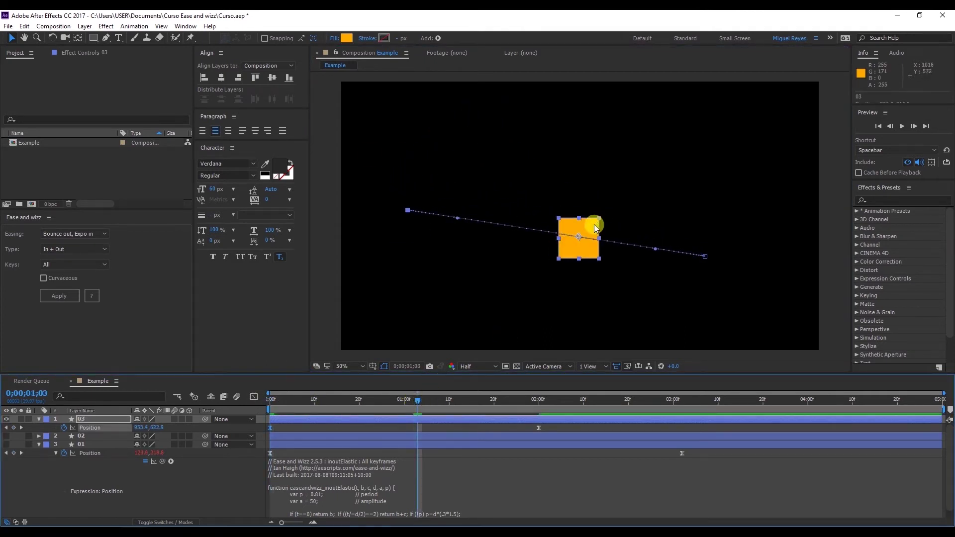
{"action": "left_click_drag", "start_coordinate": [593, 222], "coordinate": [584, 203]}
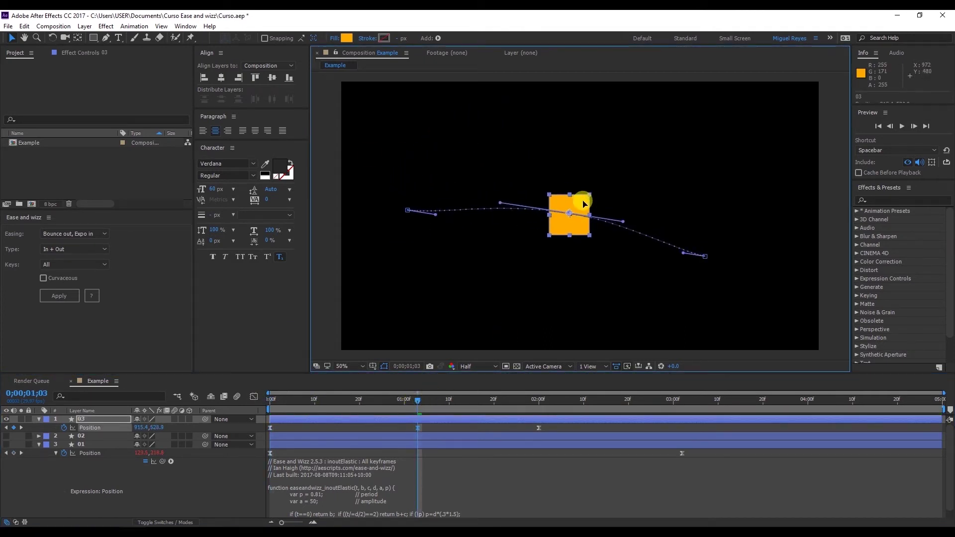
{"action": "left_click", "coordinate": [538, 399]}
{"action": "left_click_drag", "start_coordinate": [697, 261], "coordinate": [570, 306]}
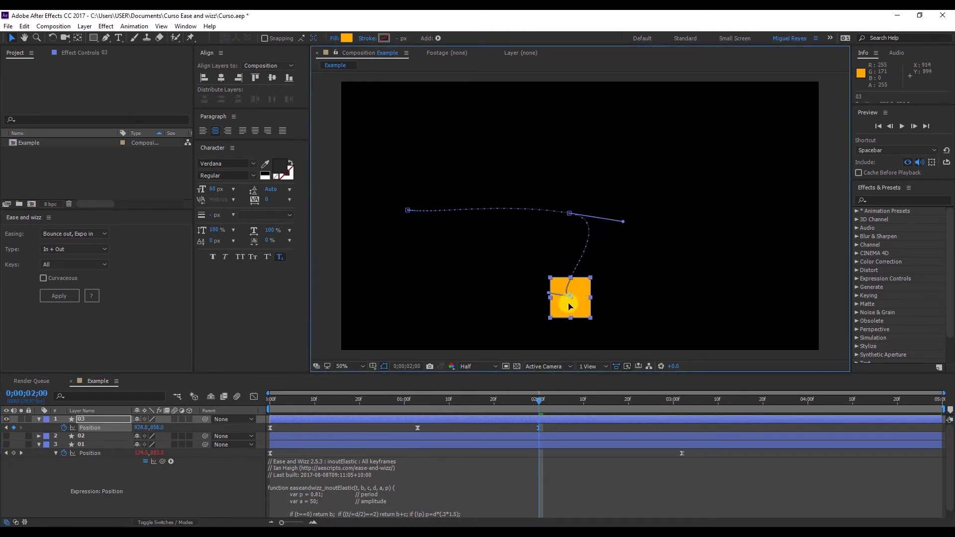
{"action": "left_click_drag", "start_coordinate": [622, 220], "coordinate": [570, 214]}
Preview the new motion and nudge the square's end position slightly right
{"action": "left_click_drag", "start_coordinate": [309, 397], "coordinate": [254, 399]}
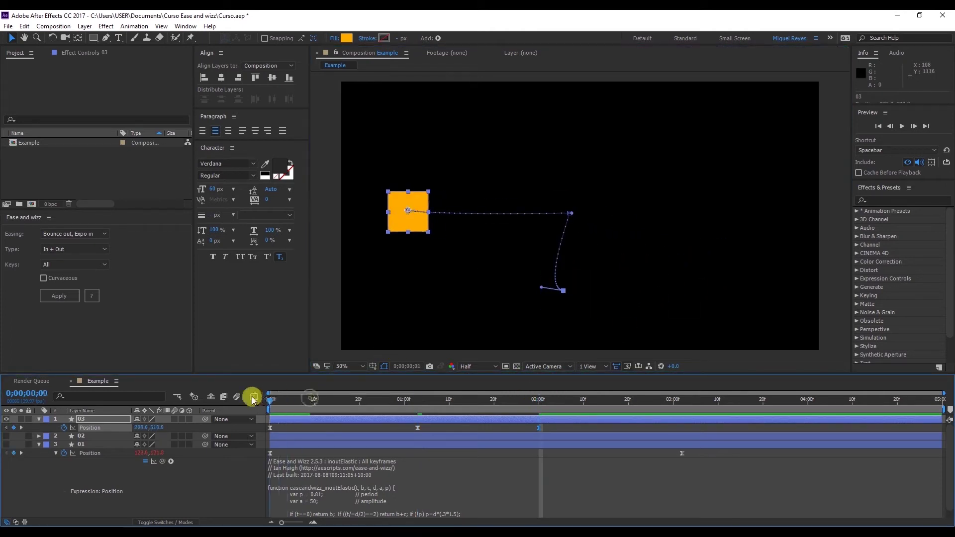
{"action": "key", "text": "space"}
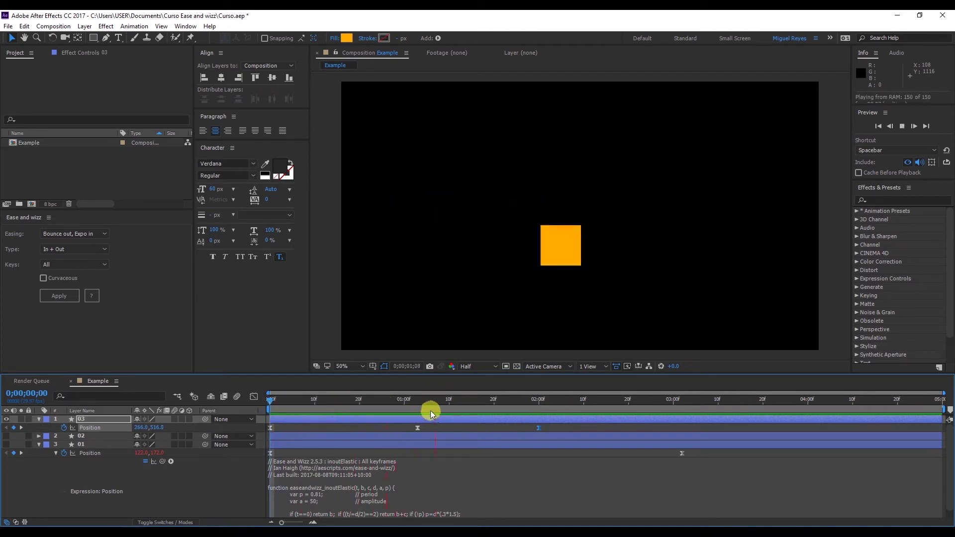
{"action": "key", "text": "space"}
{"action": "left_click_drag", "start_coordinate": [468, 403], "coordinate": [539, 404]}
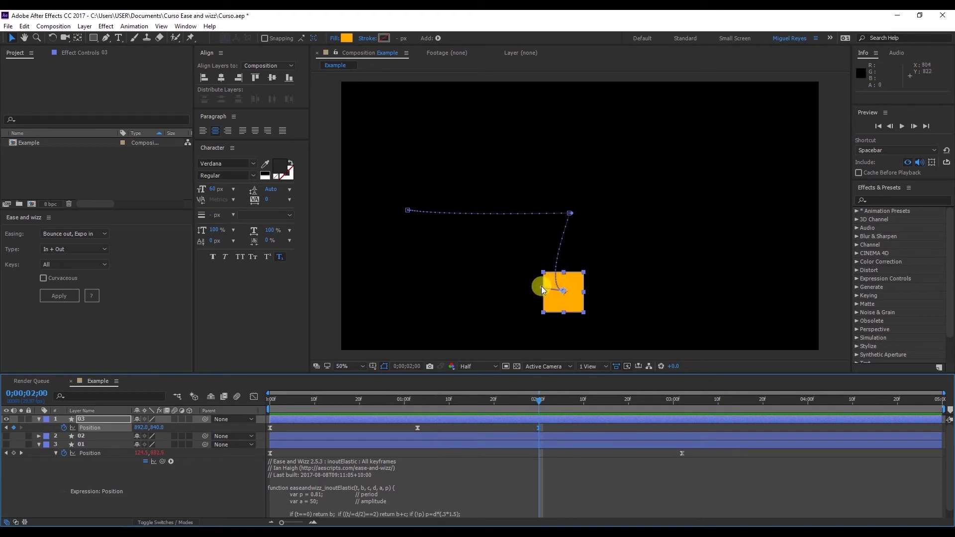
{"action": "left_click_drag", "start_coordinate": [577, 283], "coordinate": [586, 284]}
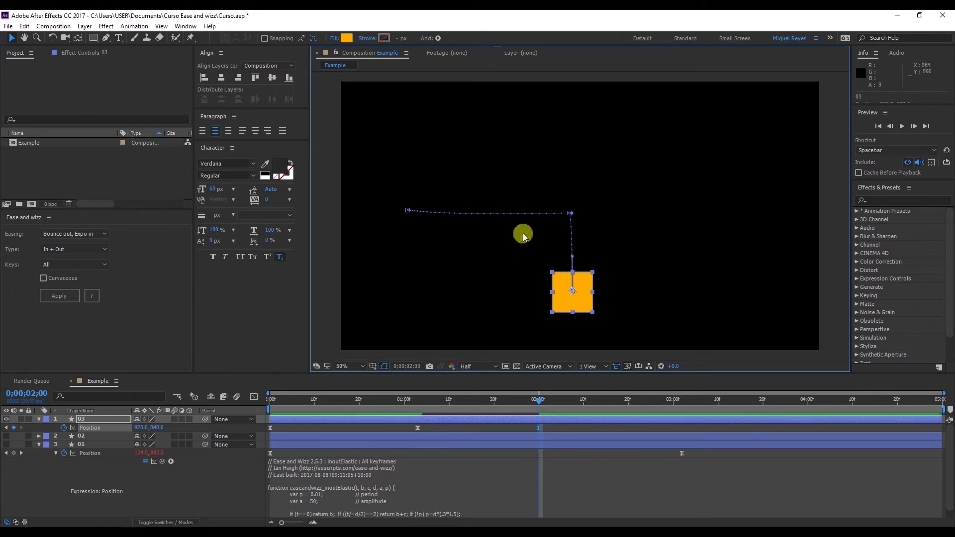
{"action": "left_click", "coordinate": [709, 224]}
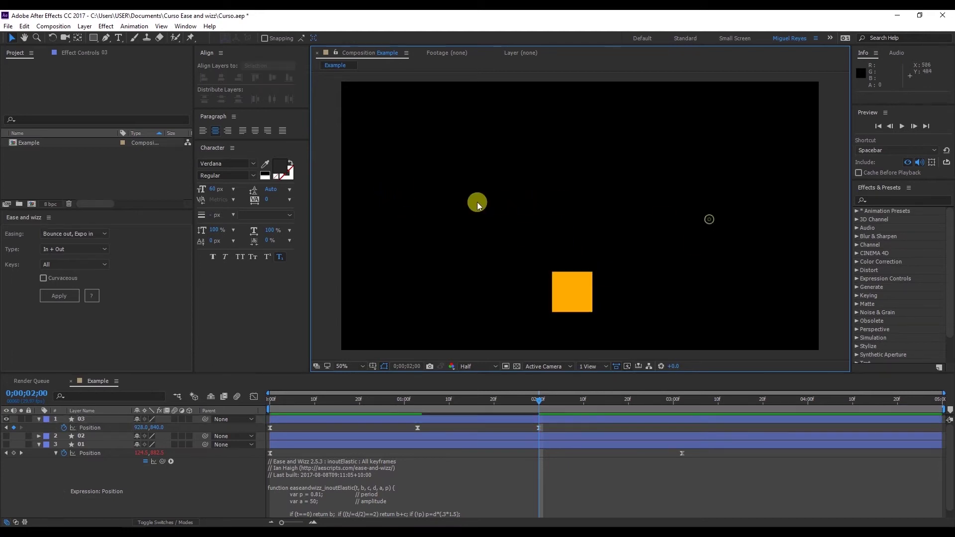
Scrub the timeline with layer 03 selected to inspect the square's motion path
{"action": "left_click", "coordinate": [319, 401]}
{"action": "left_click_drag", "start_coordinate": [290, 401], "coordinate": [390, 402]}
{"action": "left_click", "coordinate": [420, 419]}
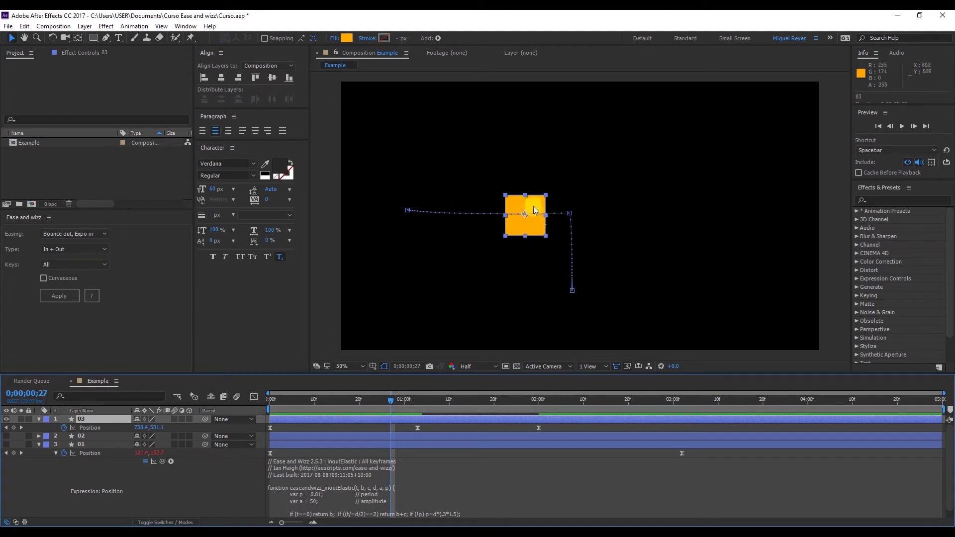
{"action": "left_click_drag", "start_coordinate": [413, 401], "coordinate": [502, 400]}
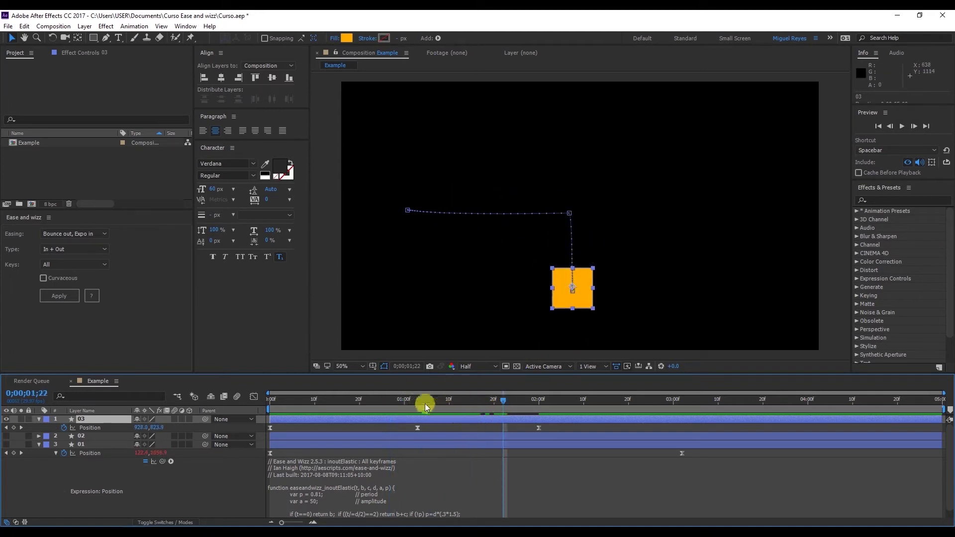
{"action": "left_click_drag", "start_coordinate": [425, 404], "coordinate": [420, 404]}
Apply Expo easing to layer 03's Position keyframes and preview it
{"action": "left_click", "coordinate": [90, 427]}
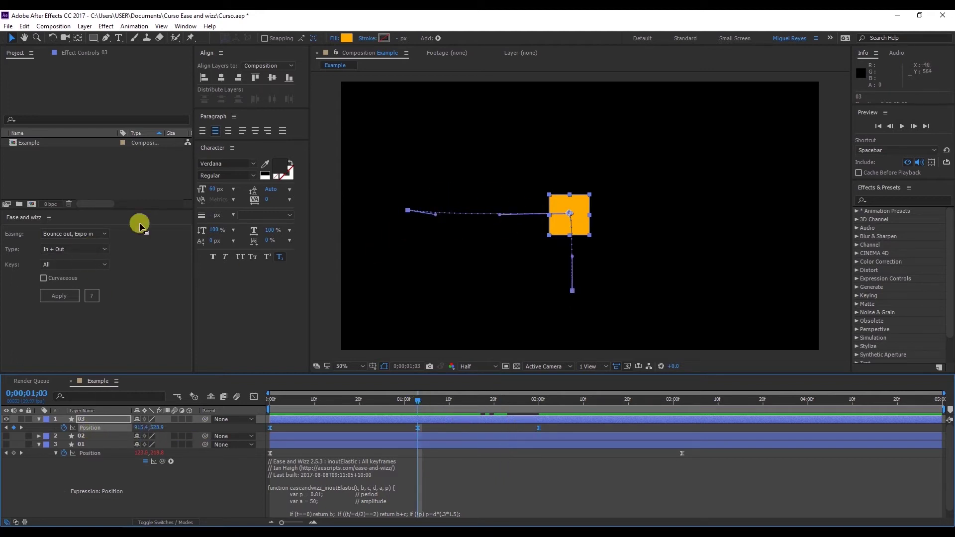
{"action": "left_click", "coordinate": [83, 231]}
{"action": "left_click", "coordinate": [75, 243]}
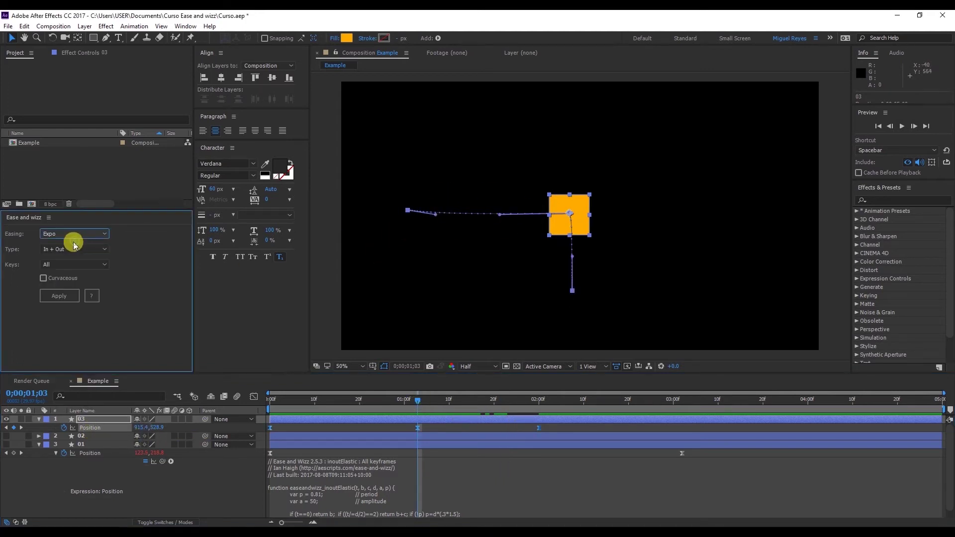
{"action": "left_click", "coordinate": [62, 293]}
{"action": "left_click_drag", "start_coordinate": [293, 399], "coordinate": [249, 401]}
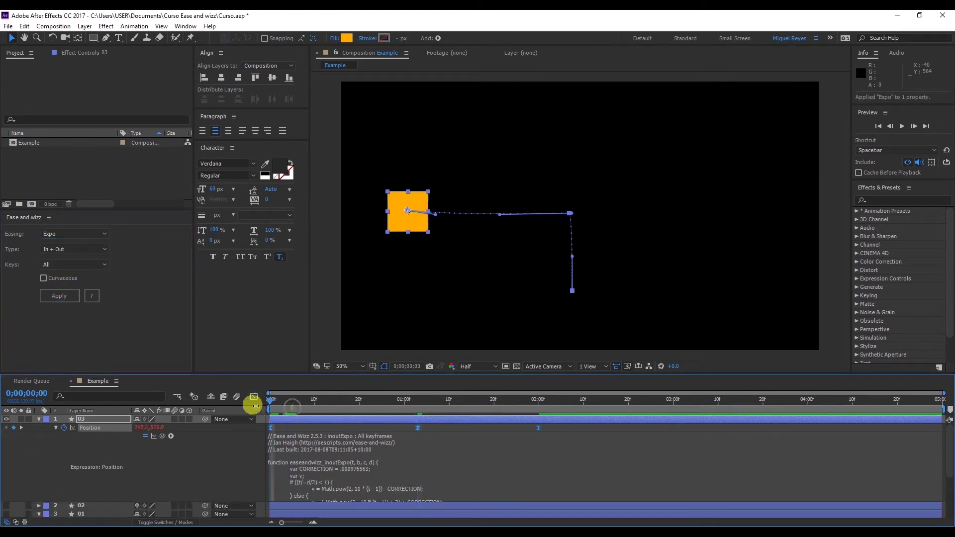
{"action": "key", "text": "space"}
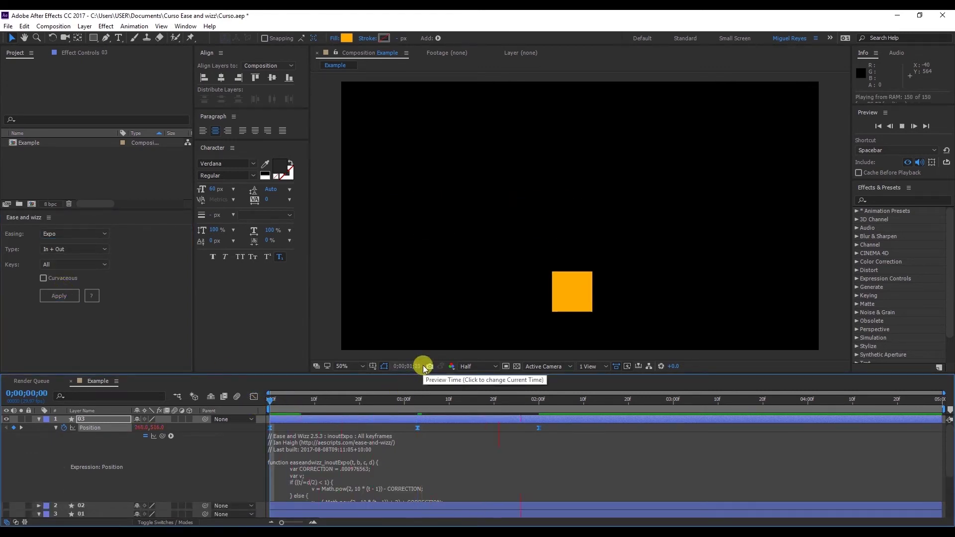
{"action": "left_click", "coordinate": [312, 400]}
{"action": "key", "text": "space"}
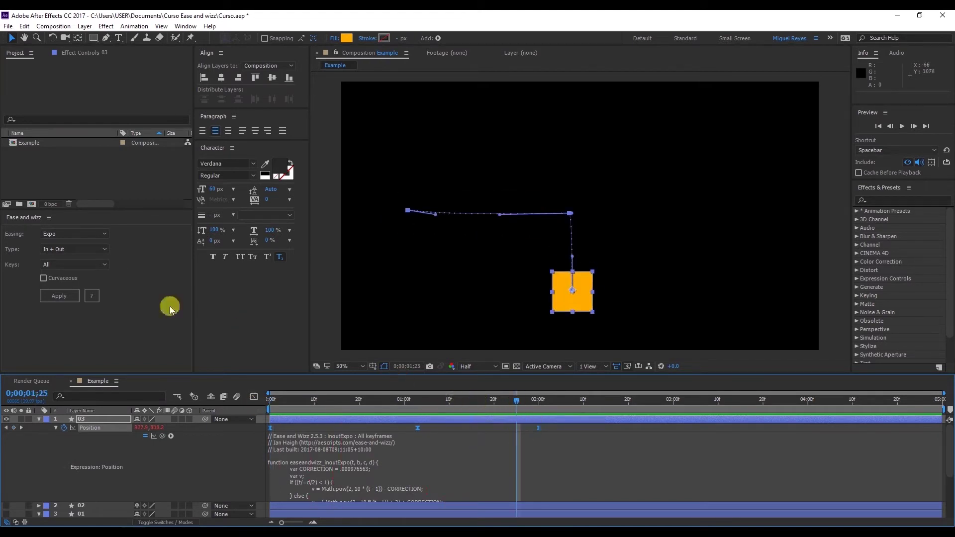
Switch the position easing to Bounce In + Out and preview the result
{"action": "left_click", "coordinate": [78, 236]}
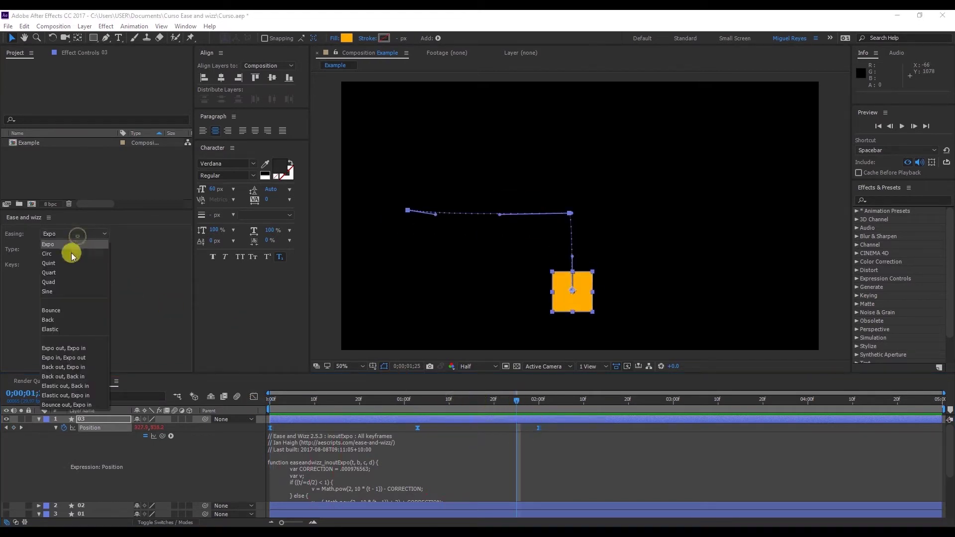
{"action": "left_click", "coordinate": [58, 310]}
{"action": "left_click", "coordinate": [64, 292]}
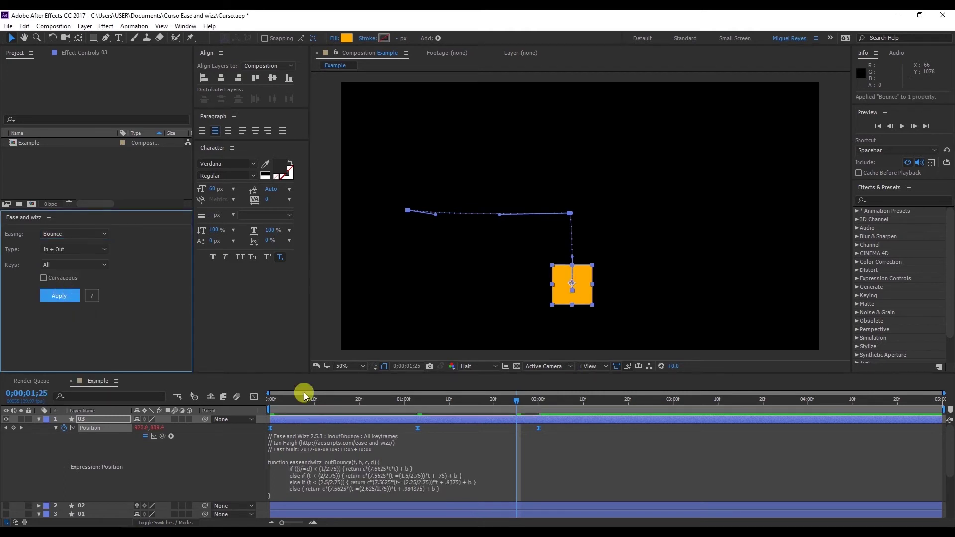
{"action": "left_click_drag", "start_coordinate": [304, 393], "coordinate": [255, 405]}
{"action": "key", "text": "space"}
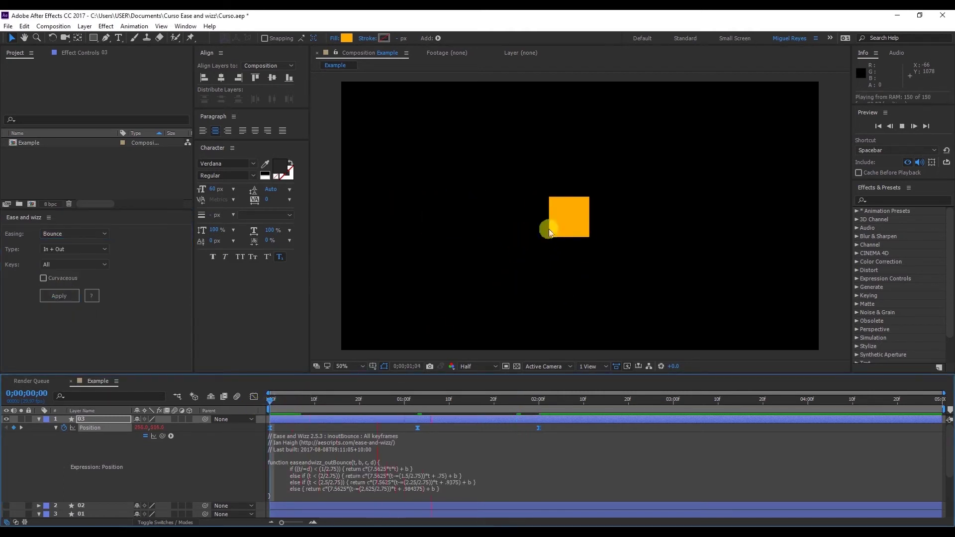
{"action": "left_click_drag", "start_coordinate": [292, 403], "coordinate": [246, 403]}
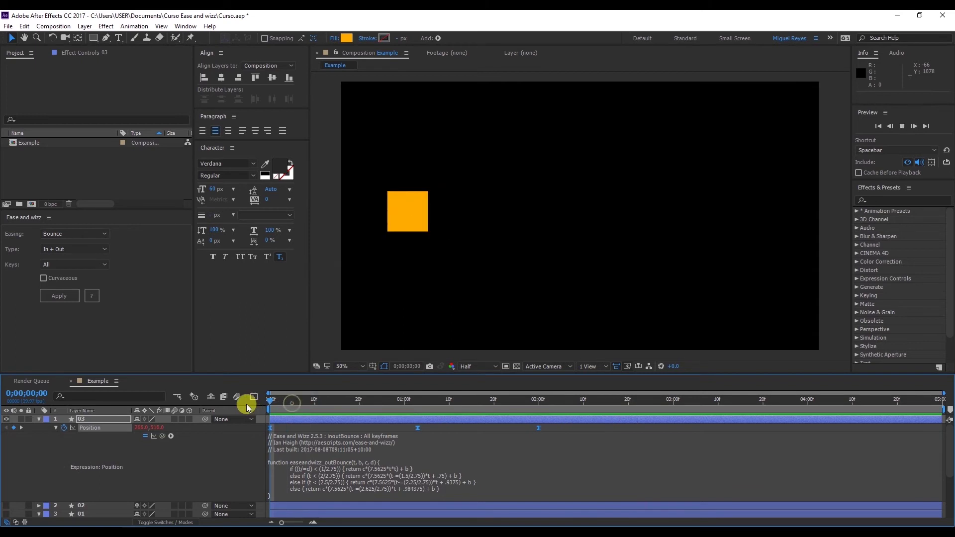
{"action": "key", "text": "space"}
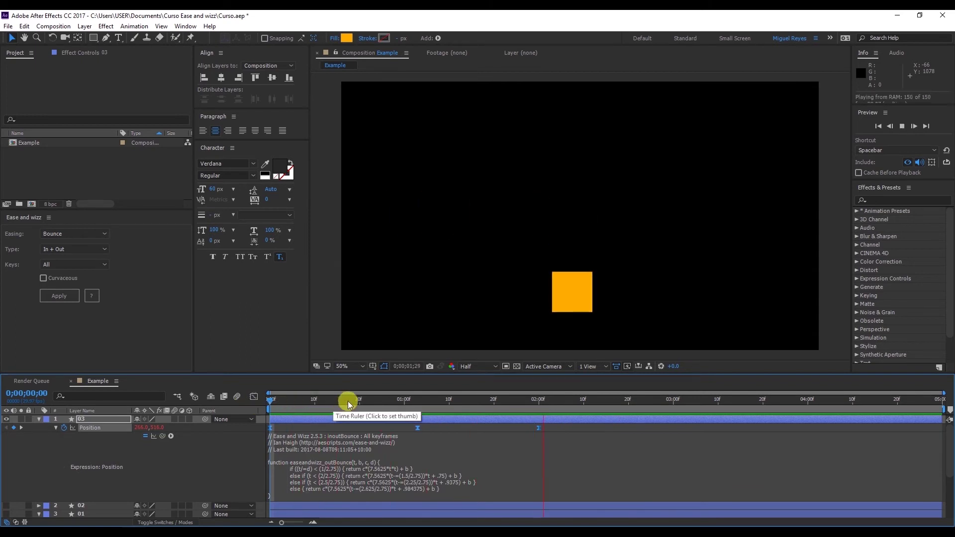
{"action": "left_click_drag", "start_coordinate": [348, 401], "coordinate": [427, 410]}
{"action": "key", "text": "Caps_Lock"}
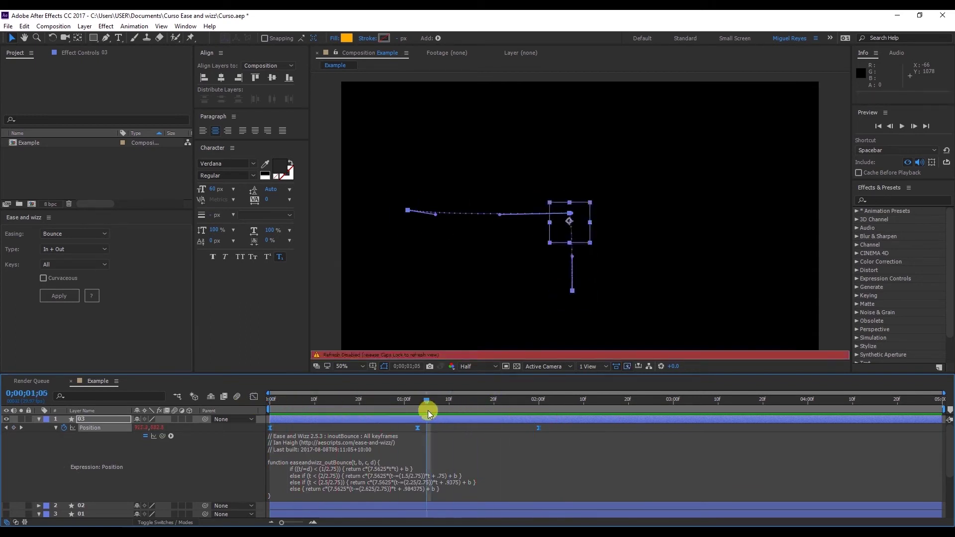
{"action": "key", "text": "Caps_Lock"}
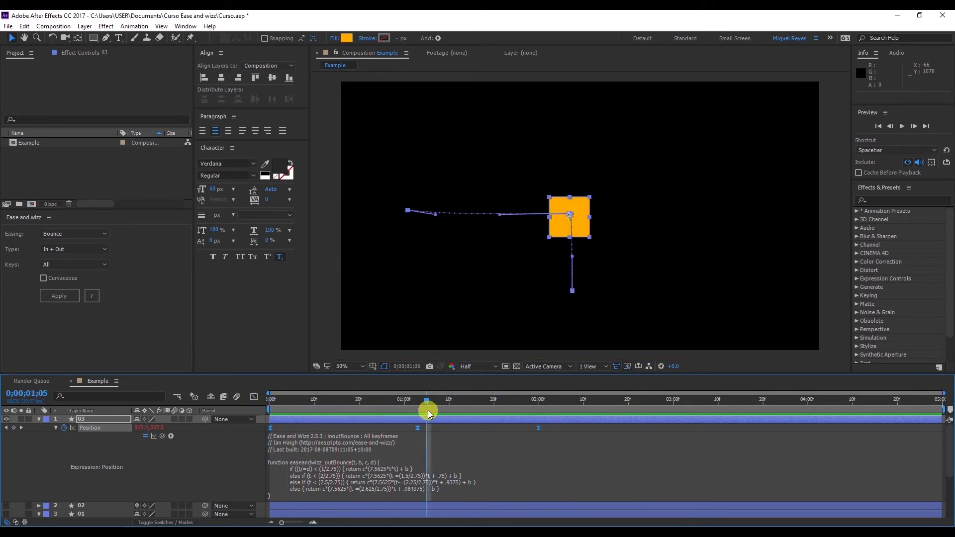
Reapply Expo easing to layer 03's position
{"action": "left_click", "coordinate": [77, 235]}
{"action": "left_click", "coordinate": [70, 243]}
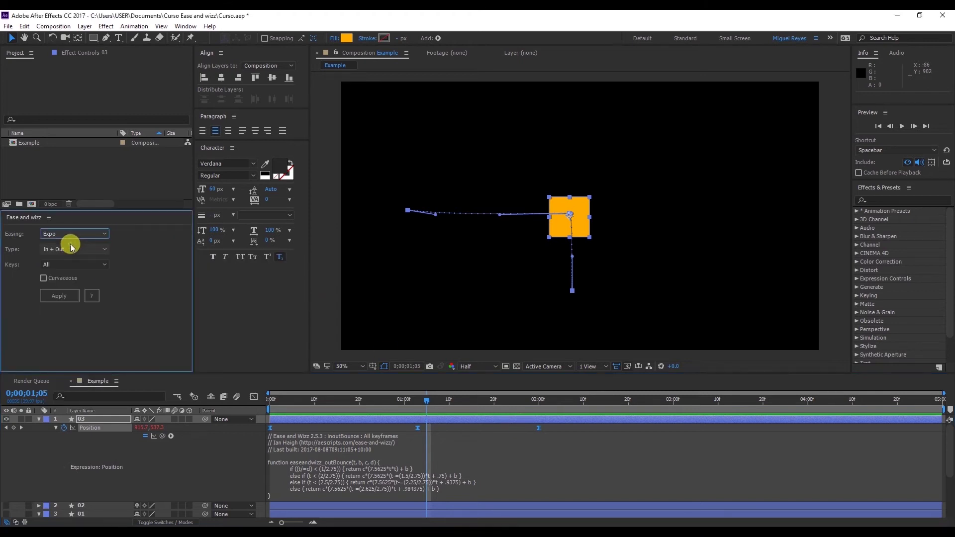
{"action": "left_click", "coordinate": [69, 295]}
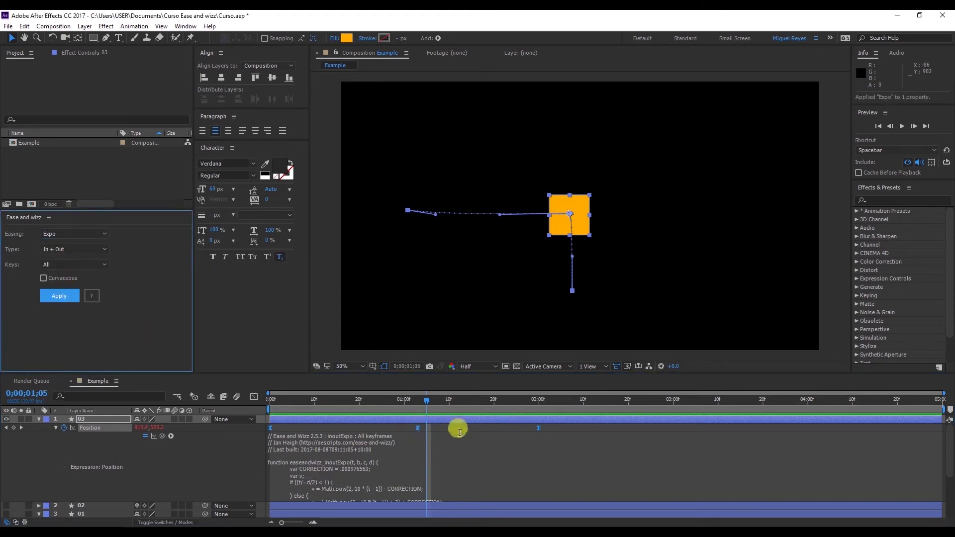
Split layer 03 at 1;03 and reveal the new layer's Position keyframes
{"action": "left_click_drag", "start_coordinate": [432, 401], "coordinate": [428, 424]}
{"action": "left_click", "coordinate": [433, 421]}
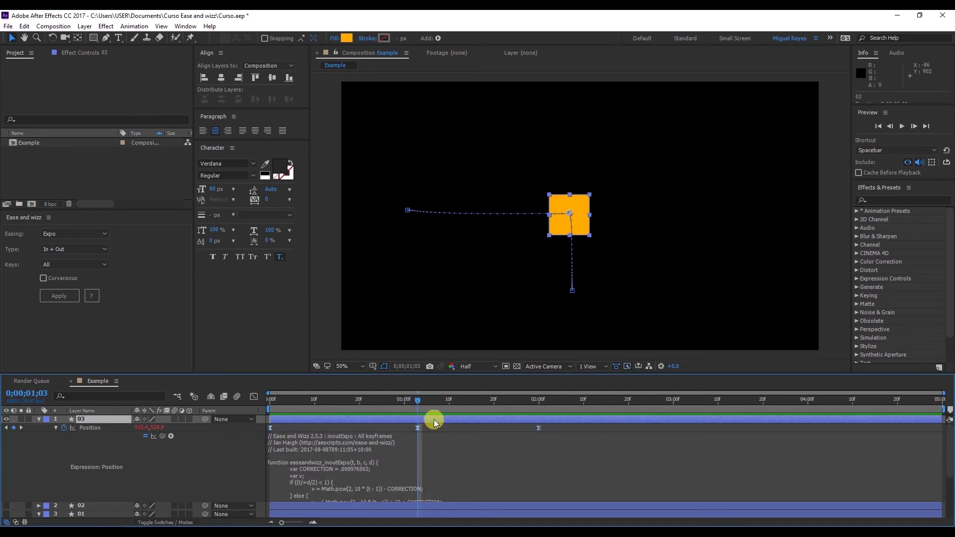
{"action": "key", "text": "ctrl+shift+d"}
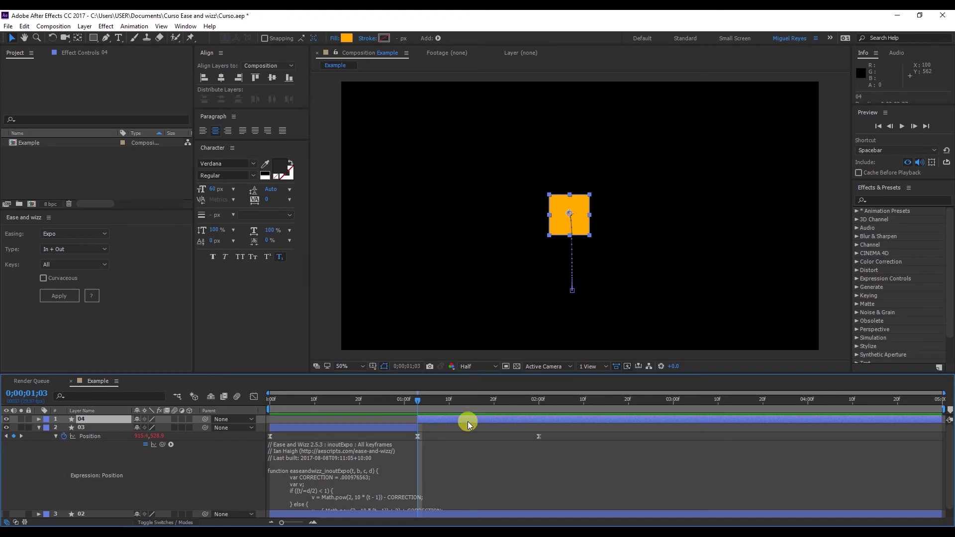
{"action": "key", "text": "p"}
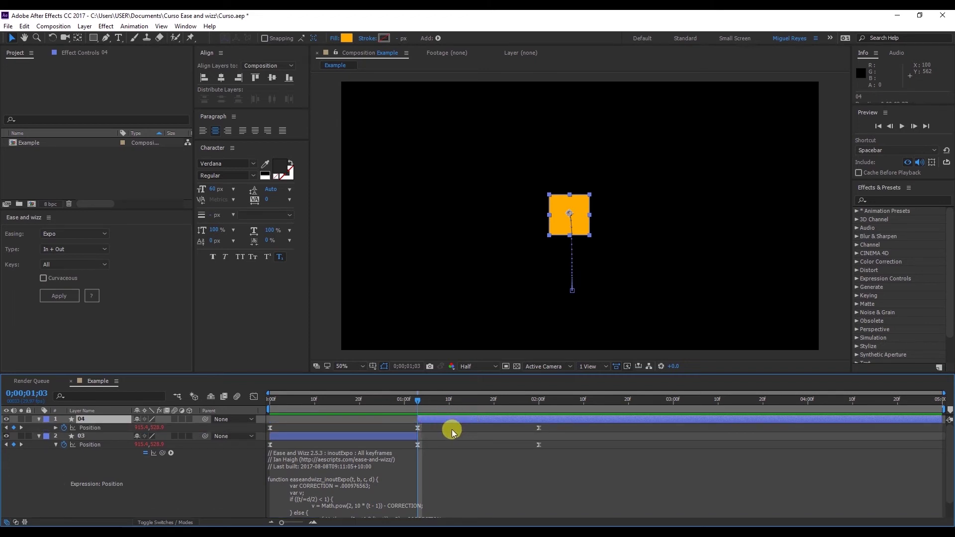
Give layer 04's Position a Bounce Out easing and preview the split animation
{"action": "left_click", "coordinate": [92, 427]}
{"action": "left_click", "coordinate": [72, 232]}
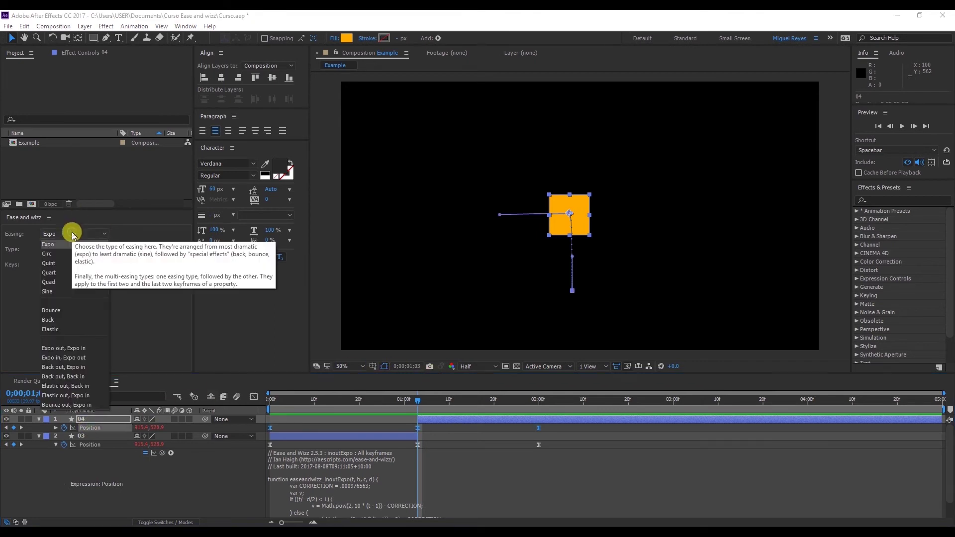
{"action": "left_click", "coordinate": [74, 309]}
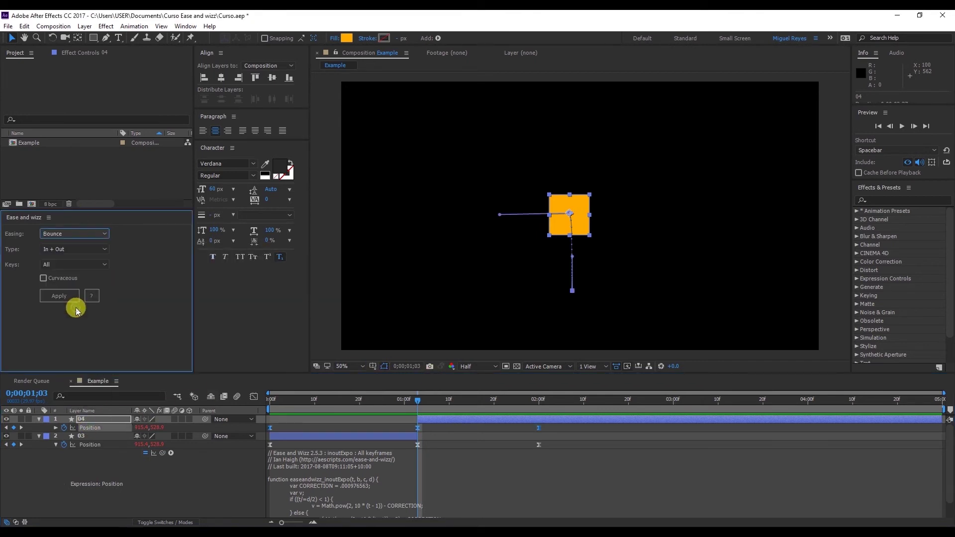
{"action": "left_click", "coordinate": [43, 249]}
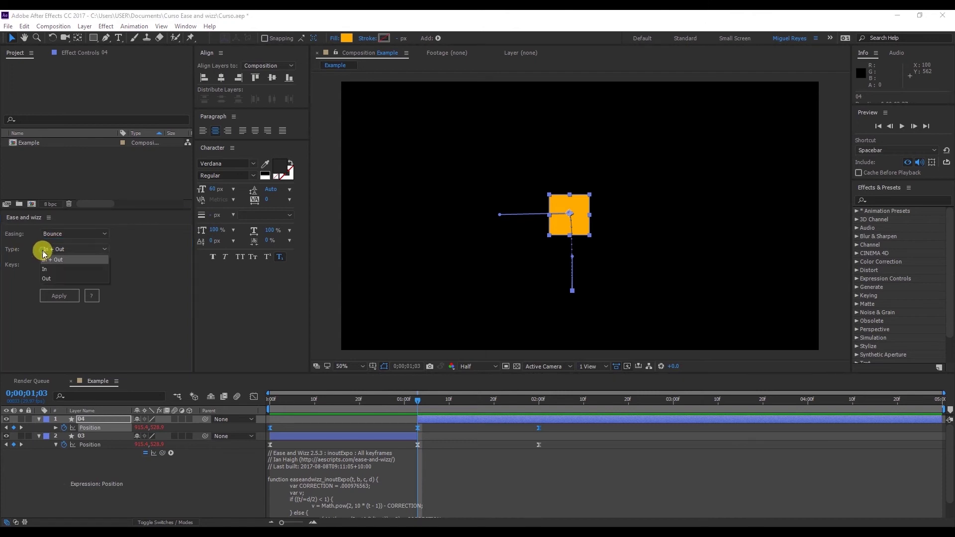
{"action": "left_click", "coordinate": [50, 277]}
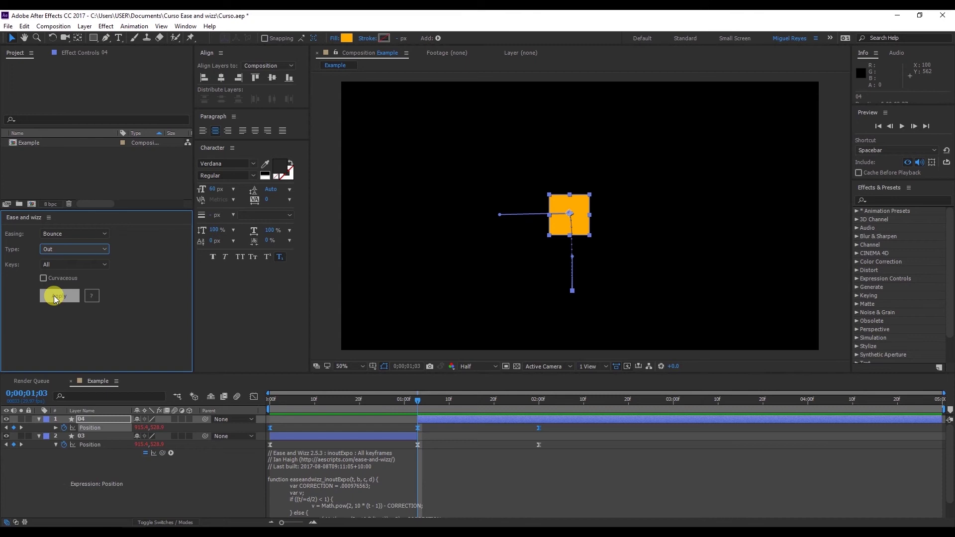
{"action": "left_click", "coordinate": [56, 296]}
{"action": "left_click_drag", "start_coordinate": [287, 399], "coordinate": [240, 397]}
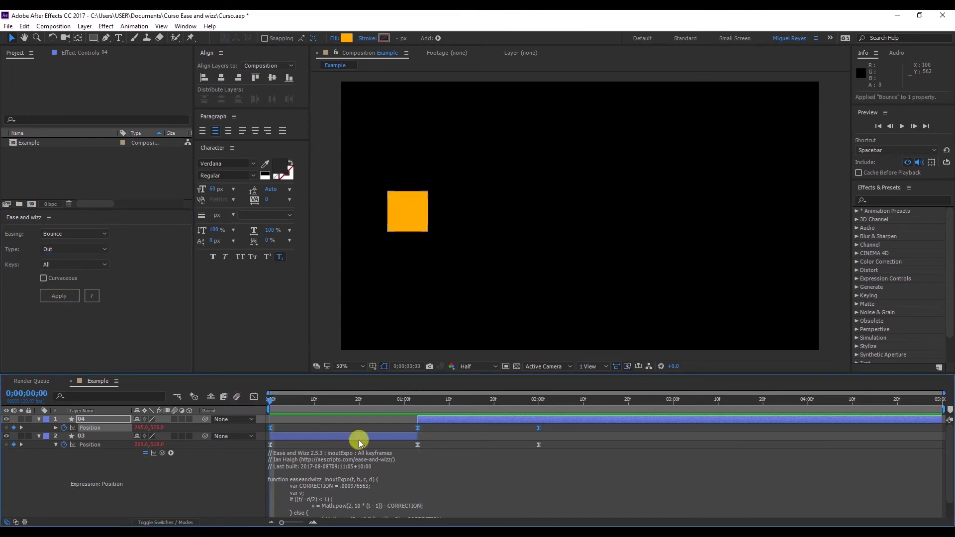
{"action": "key", "text": "space"}
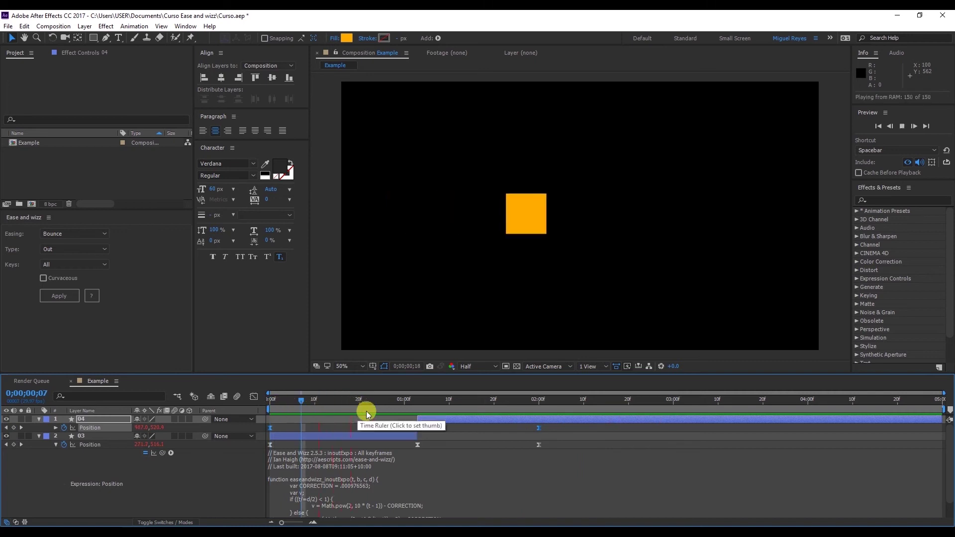
{"action": "left_click_drag", "start_coordinate": [435, 399], "coordinate": [493, 412]}
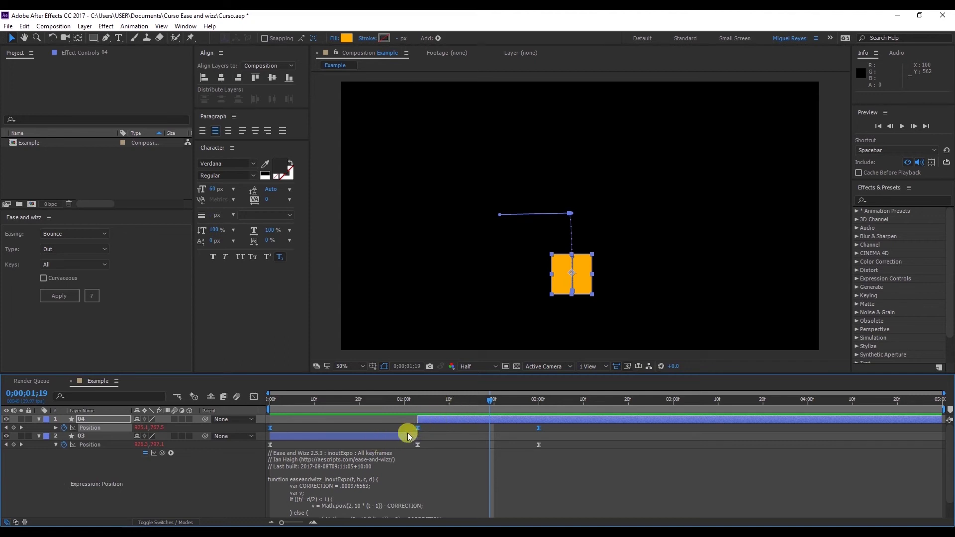
{"action": "left_click_drag", "start_coordinate": [427, 405], "coordinate": [461, 398]}
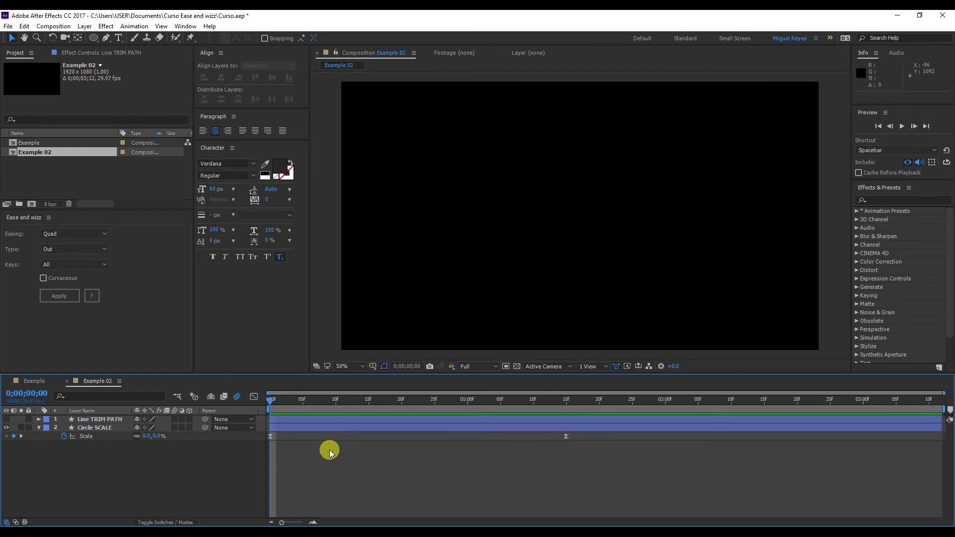
Preview the Circle SCALE layer's existing scale animation
{"action": "left_click", "coordinate": [109, 428]}
{"action": "key", "text": "space"}
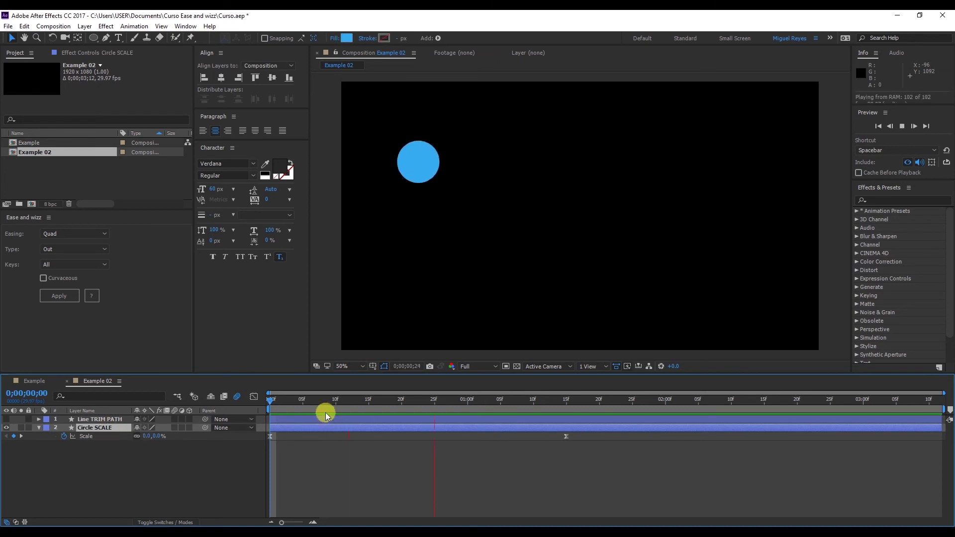
{"action": "key", "text": "space"}
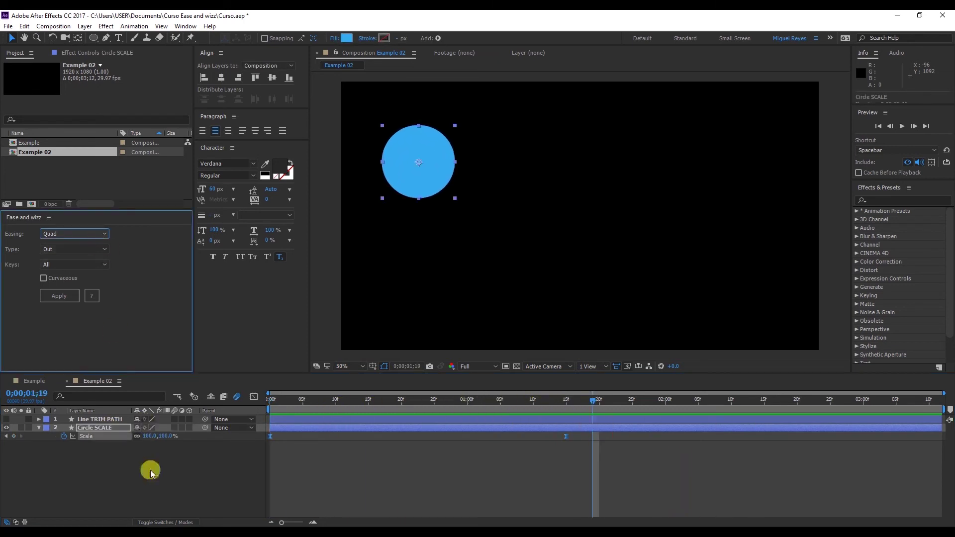
{"action": "left_click", "coordinate": [150, 469]}
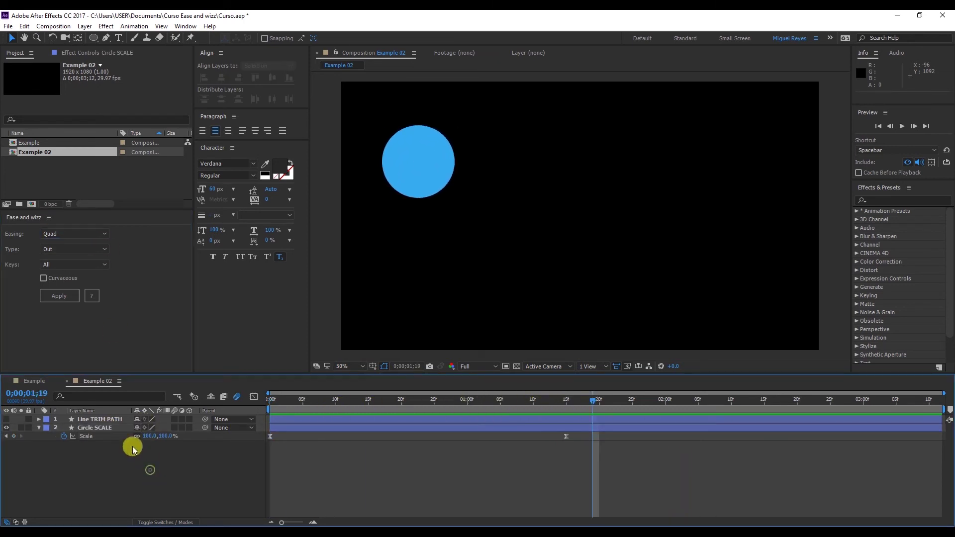
Apply Back Out easing to the circle's Scale keyframes
{"action": "left_click", "coordinate": [88, 435]}
{"action": "left_click", "coordinate": [60, 234]}
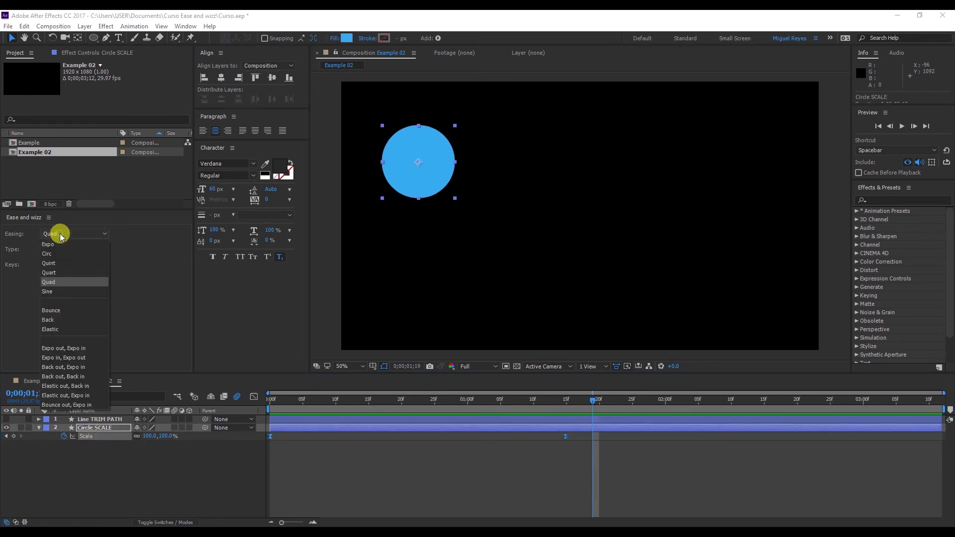
{"action": "left_click", "coordinate": [59, 316]}
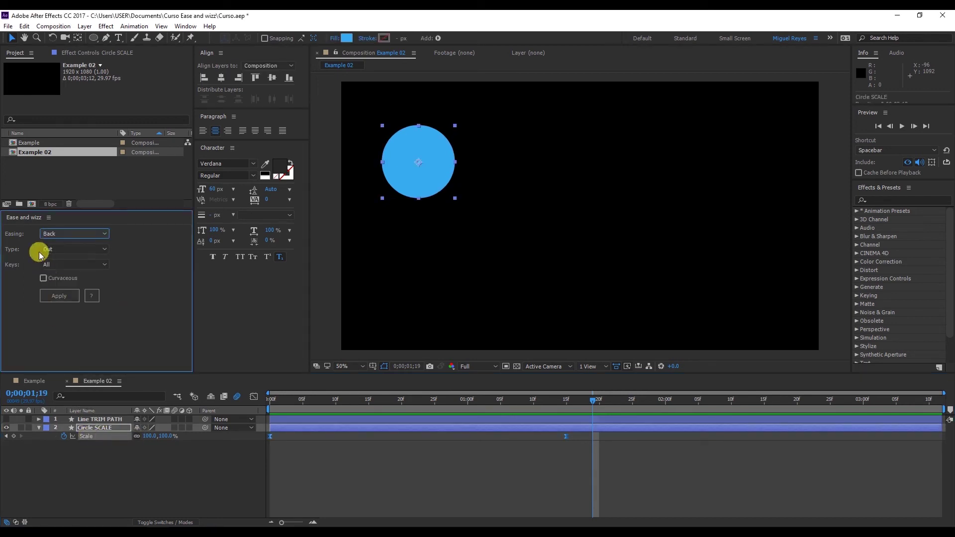
{"action": "left_click", "coordinate": [47, 250]}
{"action": "left_click", "coordinate": [58, 276]}
{"action": "left_click", "coordinate": [64, 295]}
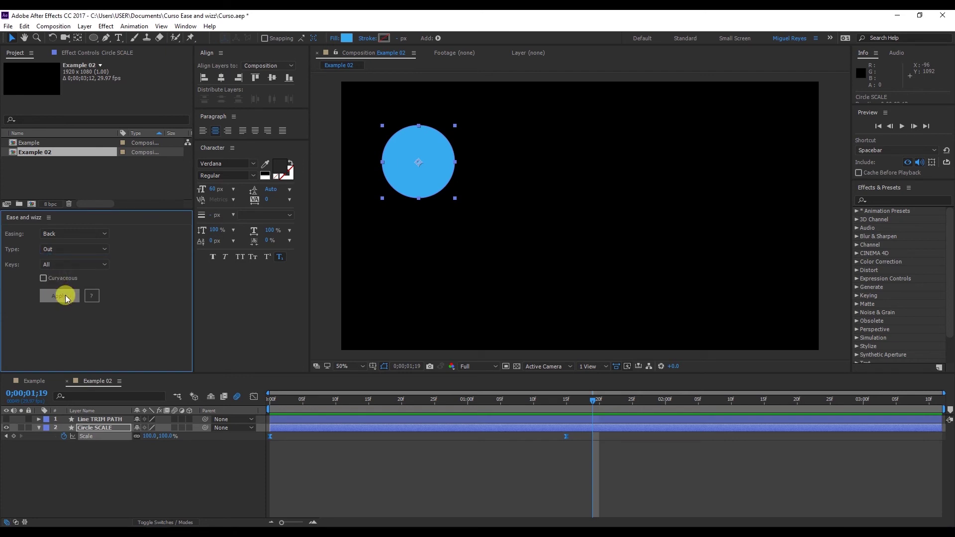
Preview and scrub the circle's overshooting scale, then collapse its properties
{"action": "left_click_drag", "start_coordinate": [279, 401], "coordinate": [258, 402]}
{"action": "key", "text": "space"}
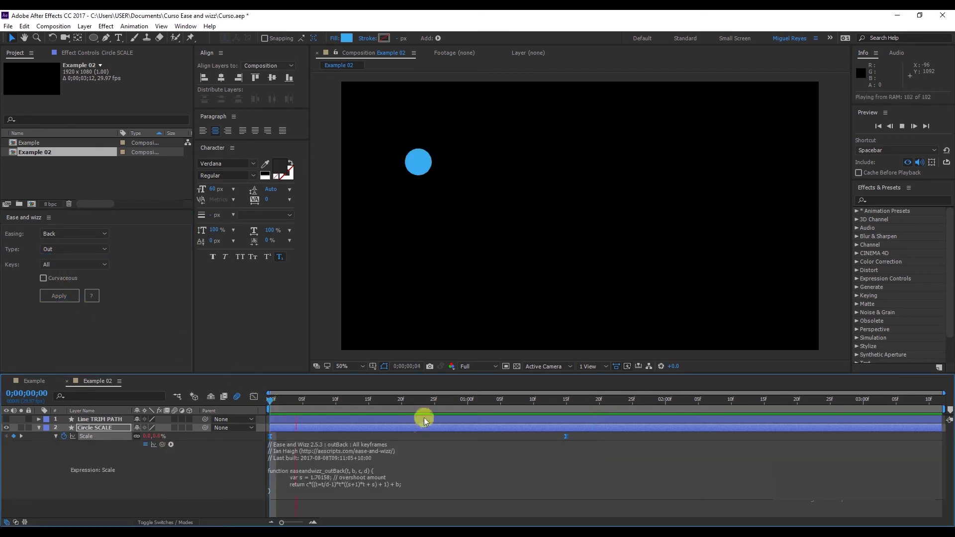
{"action": "left_click_drag", "start_coordinate": [455, 396], "coordinate": [262, 407]}
{"action": "key", "text": "space"}
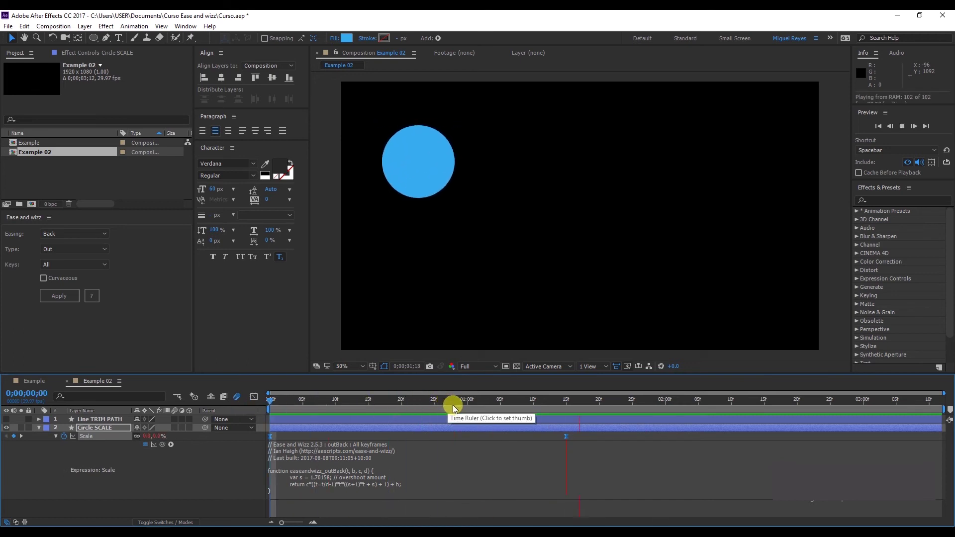
{"action": "left_click_drag", "start_coordinate": [536, 401], "coordinate": [252, 411]}
{"action": "key", "text": "space"}
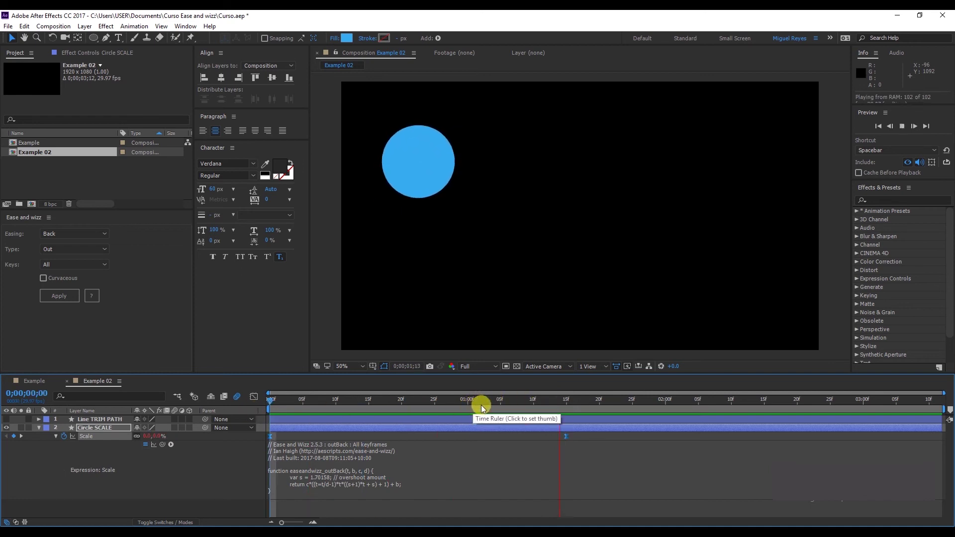
{"action": "left_click", "coordinate": [538, 402]}
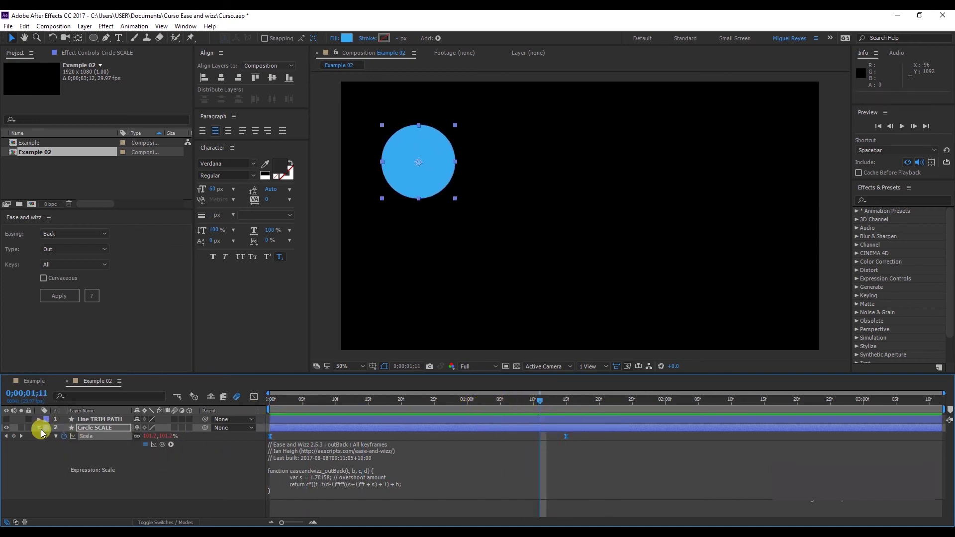
{"action": "left_click", "coordinate": [39, 428]}
Show Line TRIM PATH, reveal its Start and End keyframes, and preview the line
{"action": "left_click", "coordinate": [80, 419]}
{"action": "left_click", "coordinate": [6, 420]}
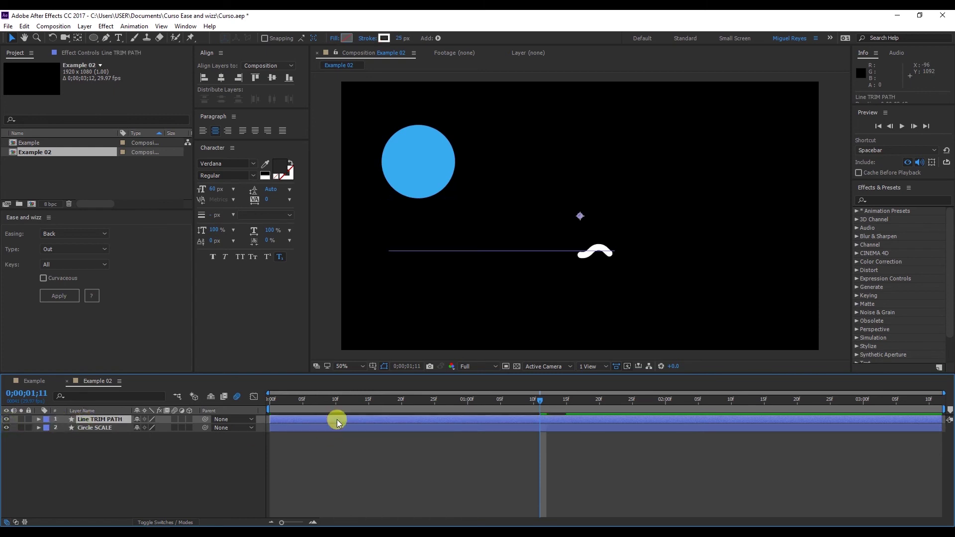
{"action": "key", "text": "u"}
{"action": "left_click_drag", "start_coordinate": [310, 400], "coordinate": [250, 401]}
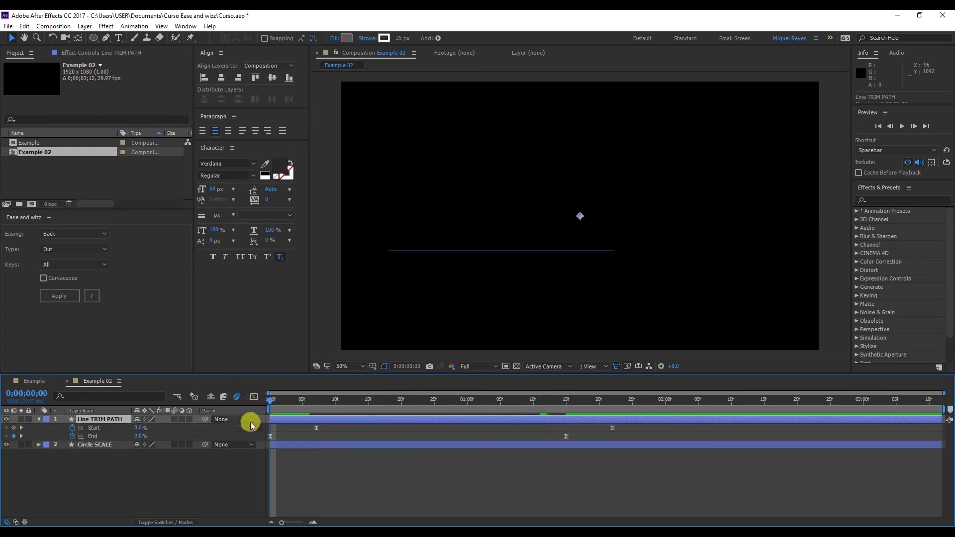
{"action": "key", "text": "space"}
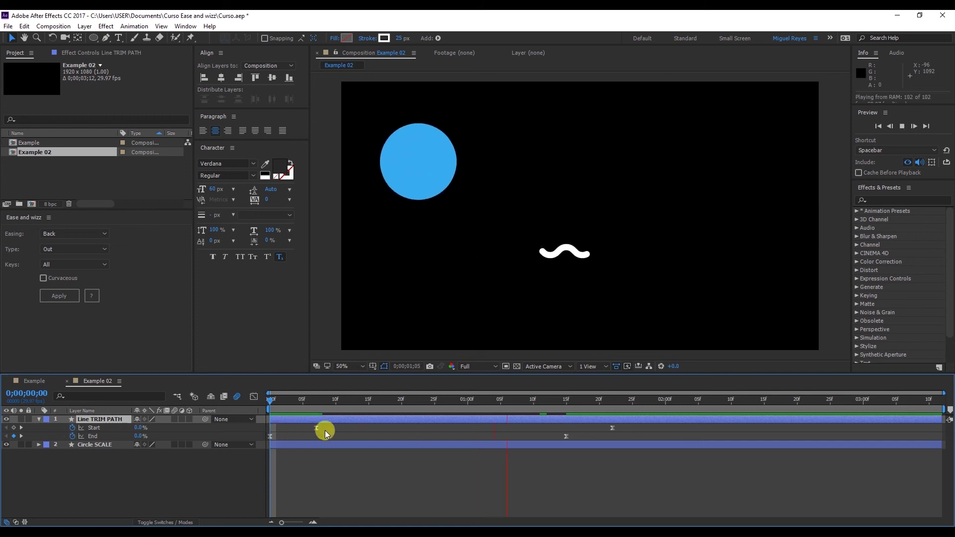
{"action": "left_click", "coordinate": [296, 399]}
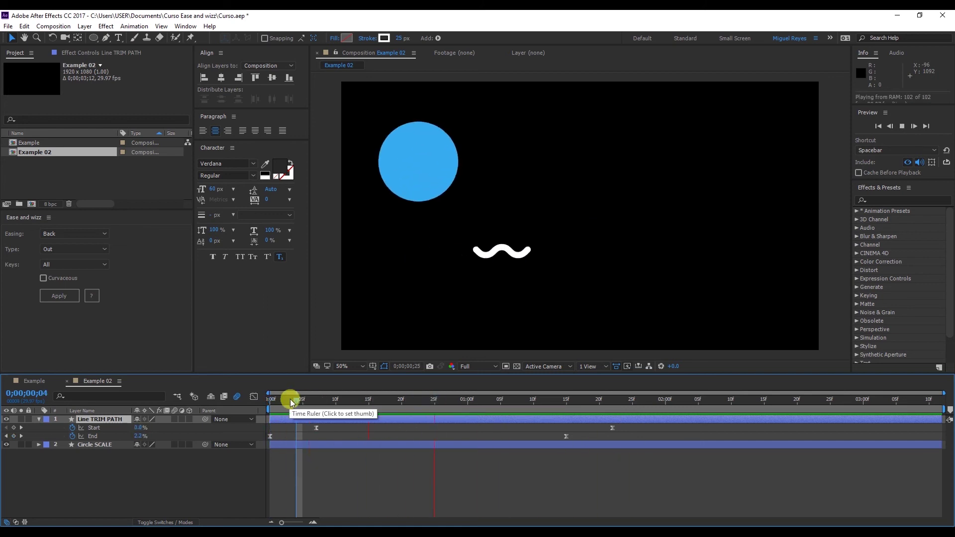
{"action": "left_click_drag", "start_coordinate": [521, 398], "coordinate": [566, 399]}
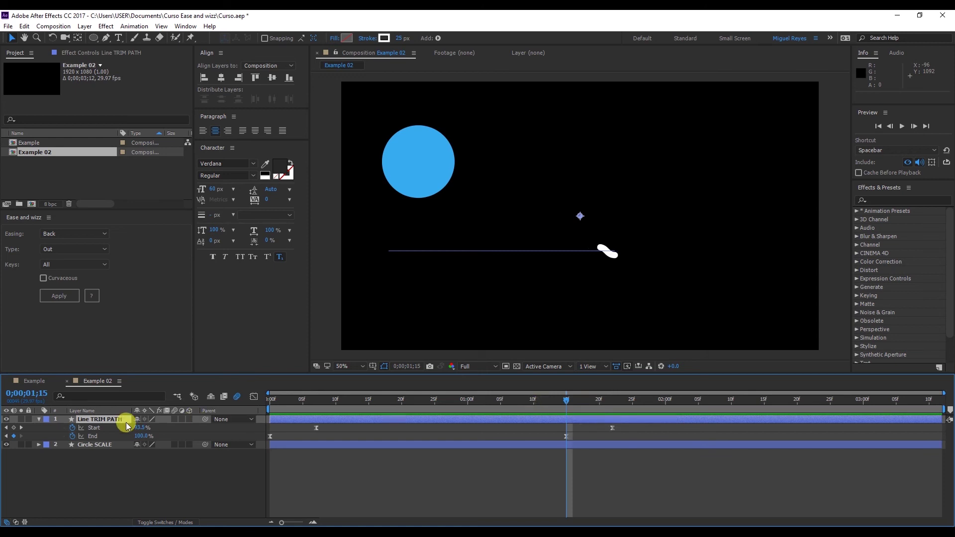
Apply Quad Out easing to the Start and End trim keyframes
{"action": "left_click", "coordinate": [98, 428]}
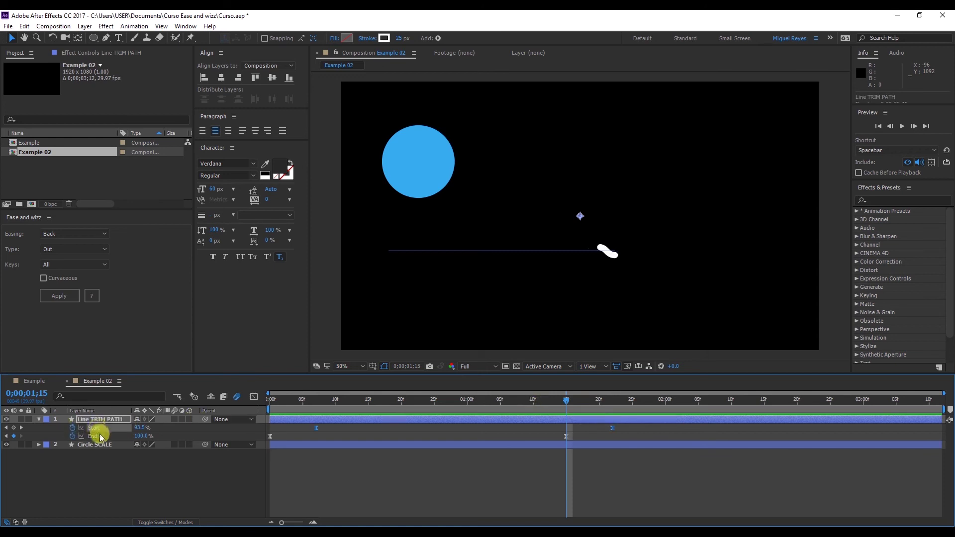
{"action": "left_click", "coordinate": [97, 437], "text": "shift"}
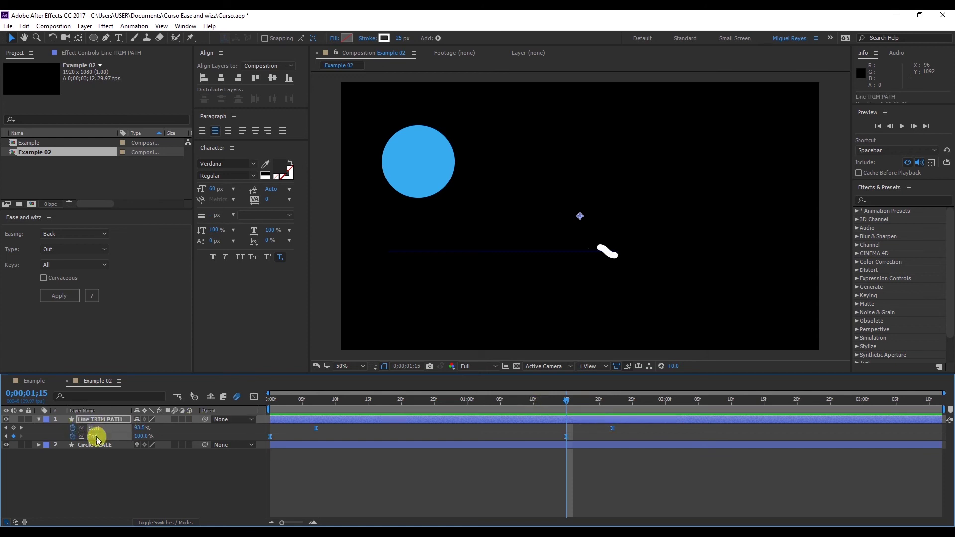
{"action": "left_click", "coordinate": [82, 239]}
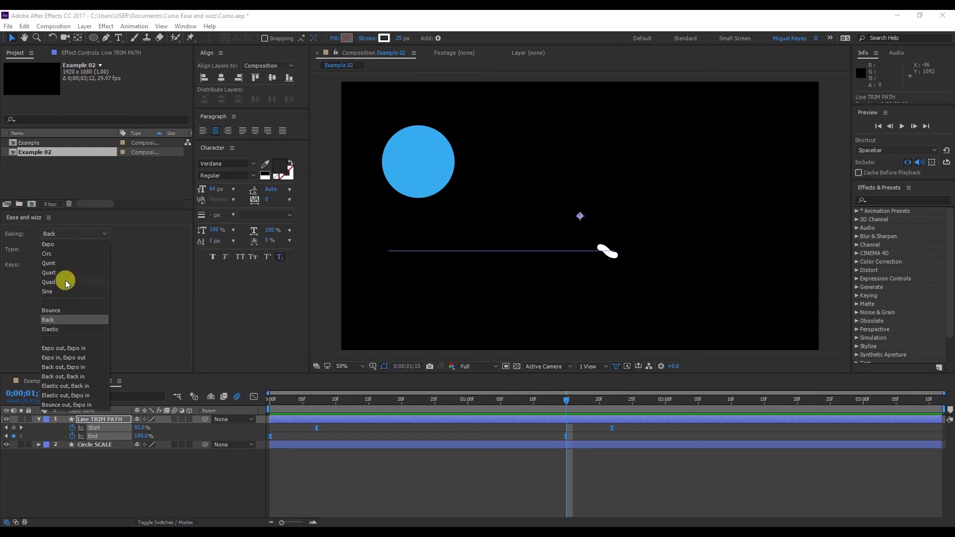
{"action": "left_click", "coordinate": [66, 281]}
{"action": "left_click", "coordinate": [68, 249]}
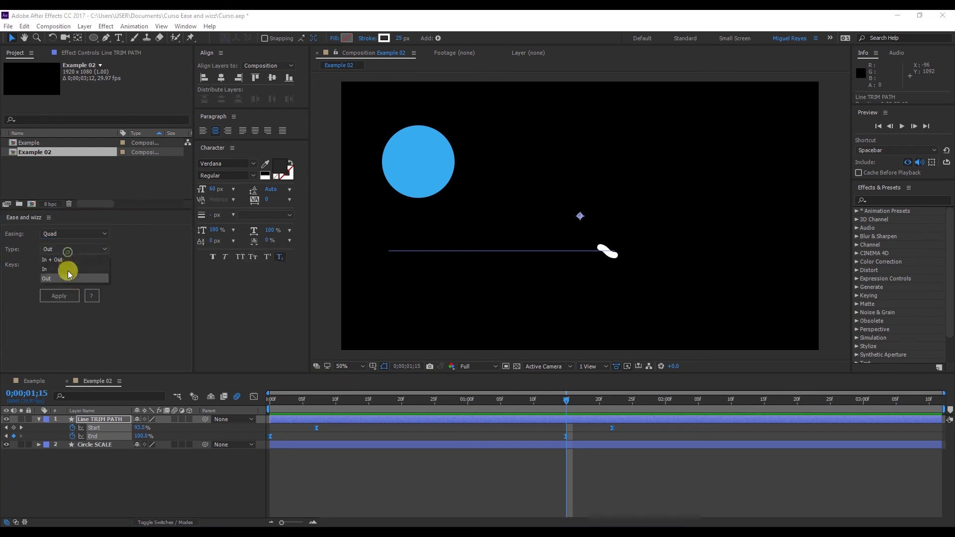
{"action": "left_click", "coordinate": [69, 280]}
{"action": "left_click", "coordinate": [68, 295]}
Preview the eased line animation from the first frame
{"action": "left_click", "coordinate": [292, 465]}
{"action": "left_click", "coordinate": [273, 398]}
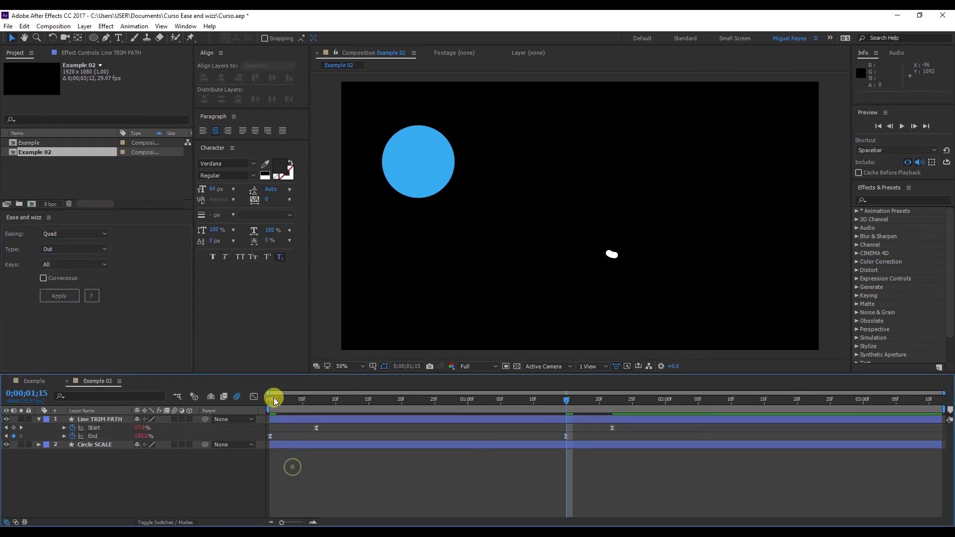
{"action": "key", "text": "space"}
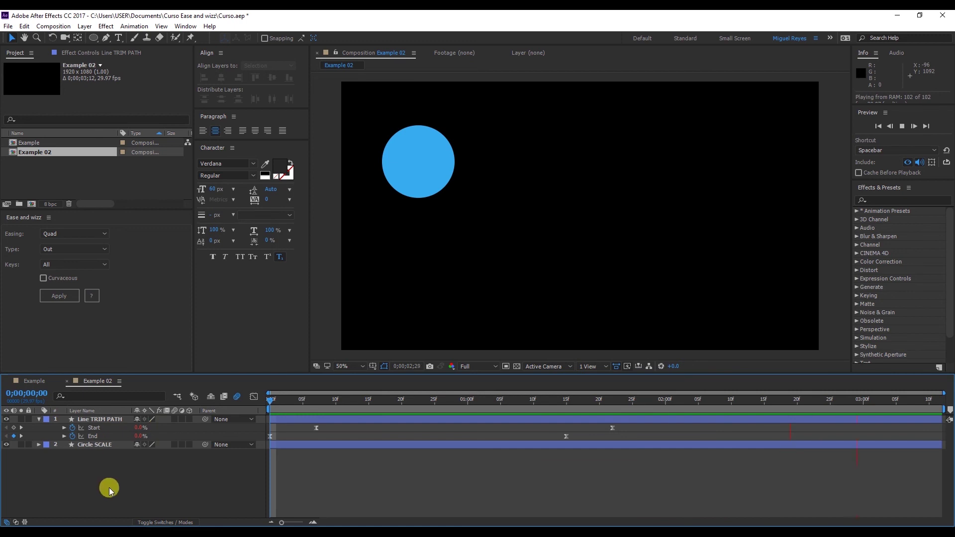
{"action": "left_click", "coordinate": [409, 407]}
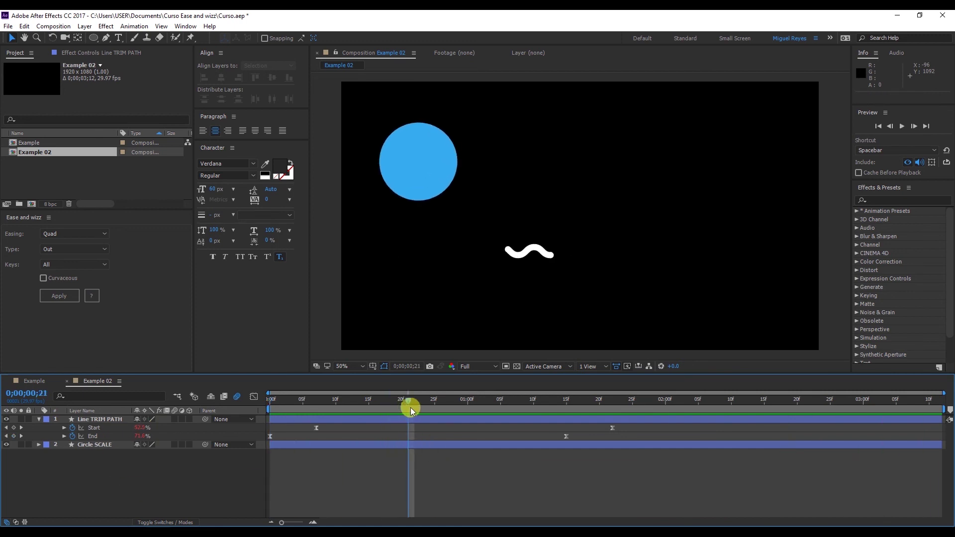
{"action": "left_click", "coordinate": [425, 441]}
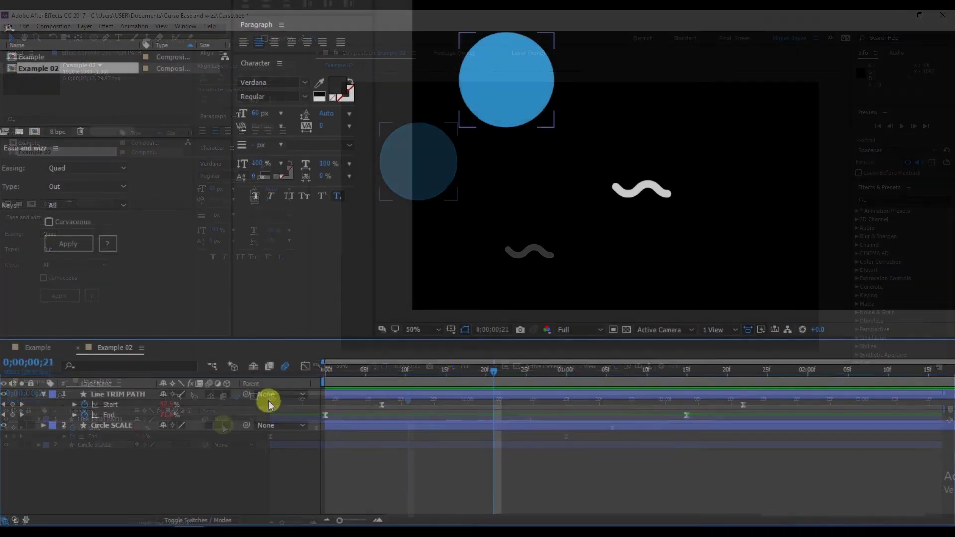
Reveal and select the outQuad expression code on Line TRIM PATH's Start property
{"action": "left_click", "coordinate": [74, 404]}
{"action": "left_click", "coordinate": [396, 420]}
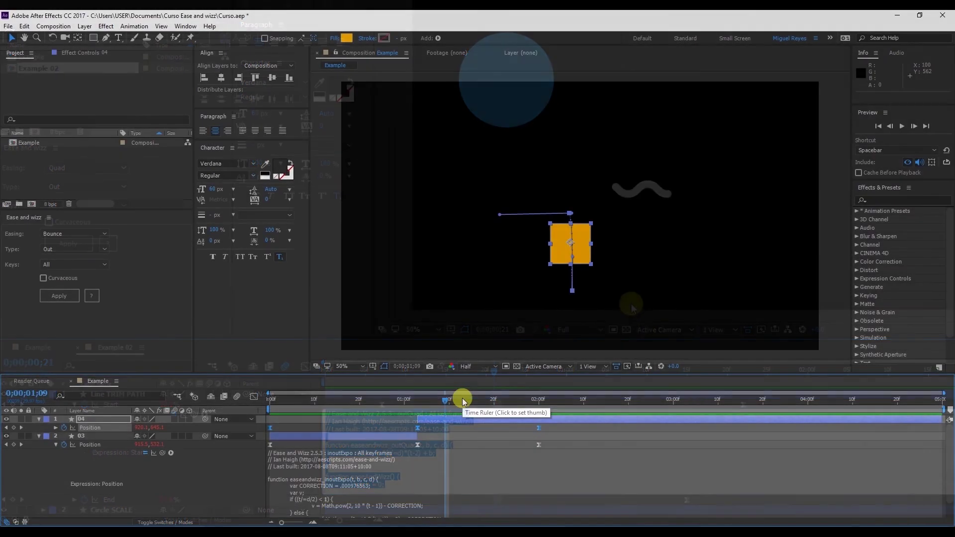
{"action": "left_click_drag", "start_coordinate": [462, 398], "coordinate": [472, 399]}
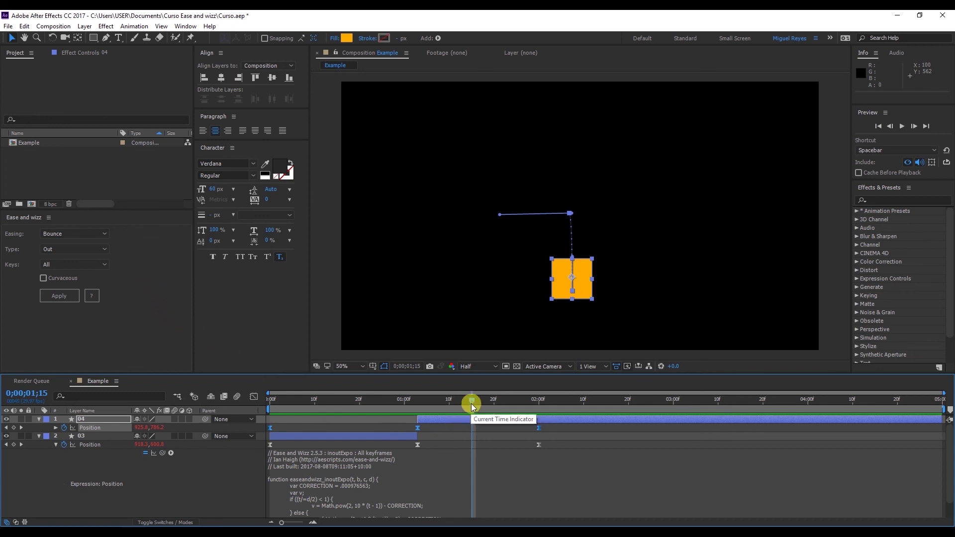
Delete the Position expression code from layer 03, then from layer 04
{"action": "left_click", "coordinate": [336, 406]}
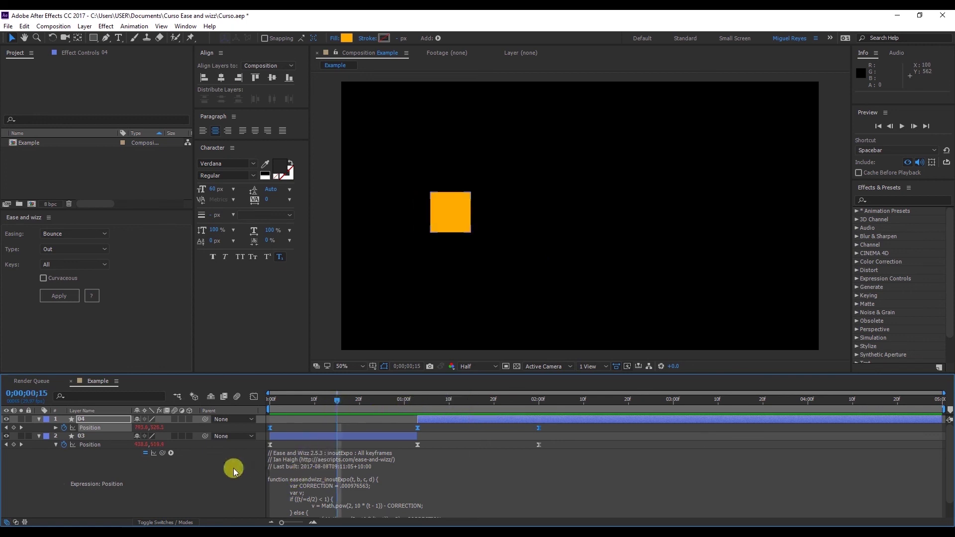
{"action": "left_click", "coordinate": [314, 466]}
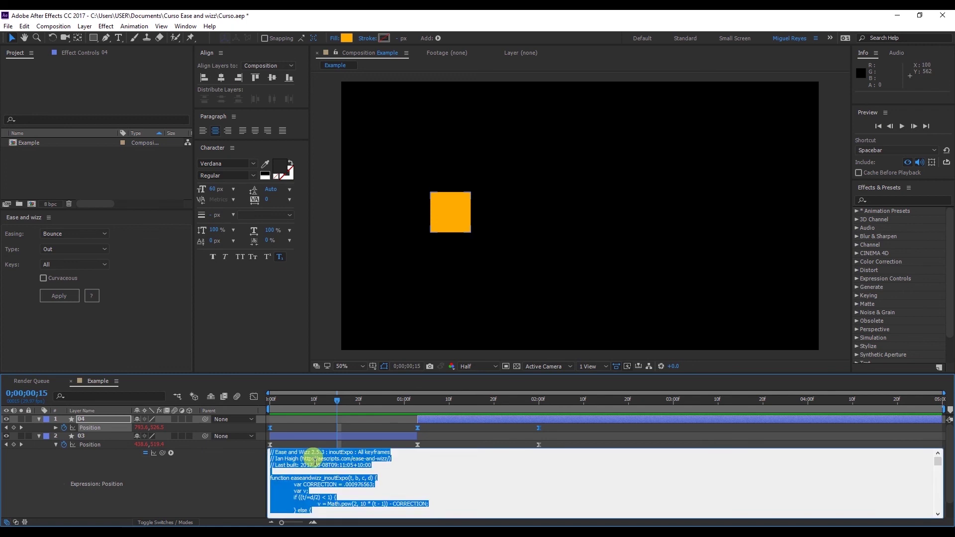
{"action": "key", "text": "BackSpace"}
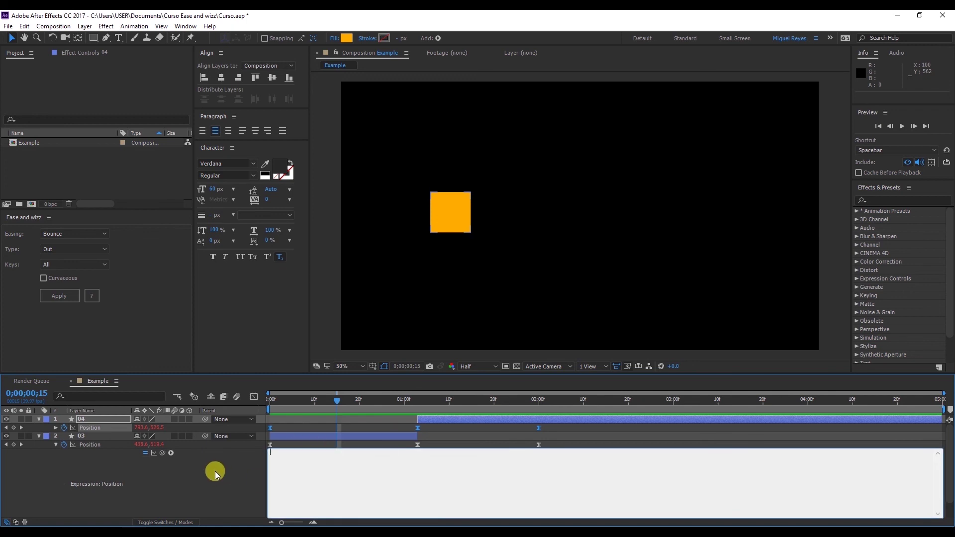
{"action": "left_click", "coordinate": [214, 470]}
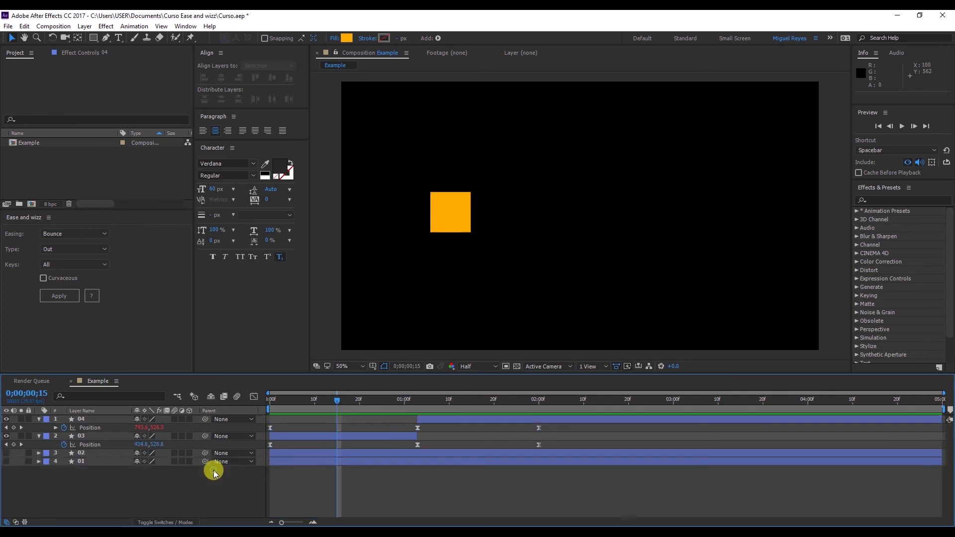
{"action": "left_click", "coordinate": [54, 428]}
{"action": "left_click", "coordinate": [348, 453]}
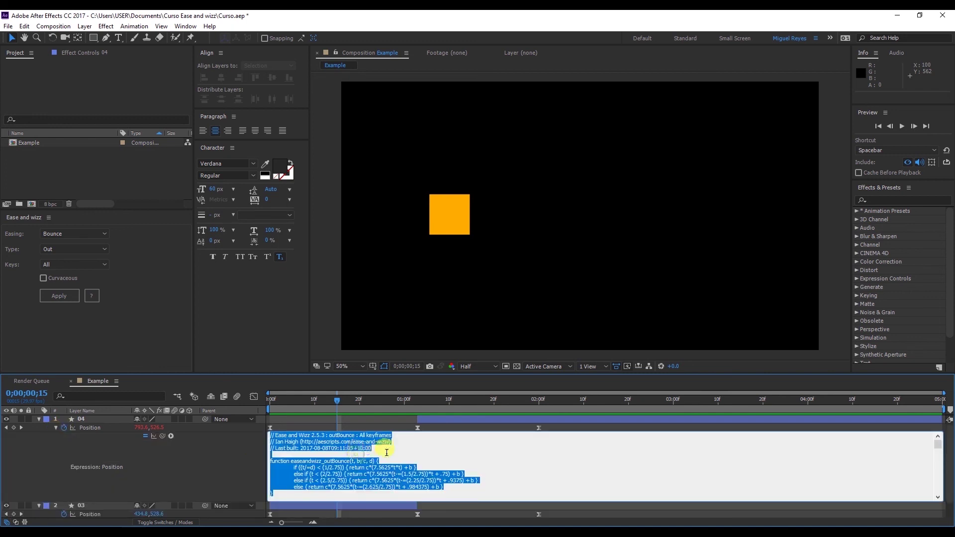
{"action": "key", "text": "BackSpace"}
{"action": "left_click", "coordinate": [503, 339]}
Preview the square's motion from the first frame, stopping at 0;00;01;18
{"action": "left_click", "coordinate": [271, 399]}
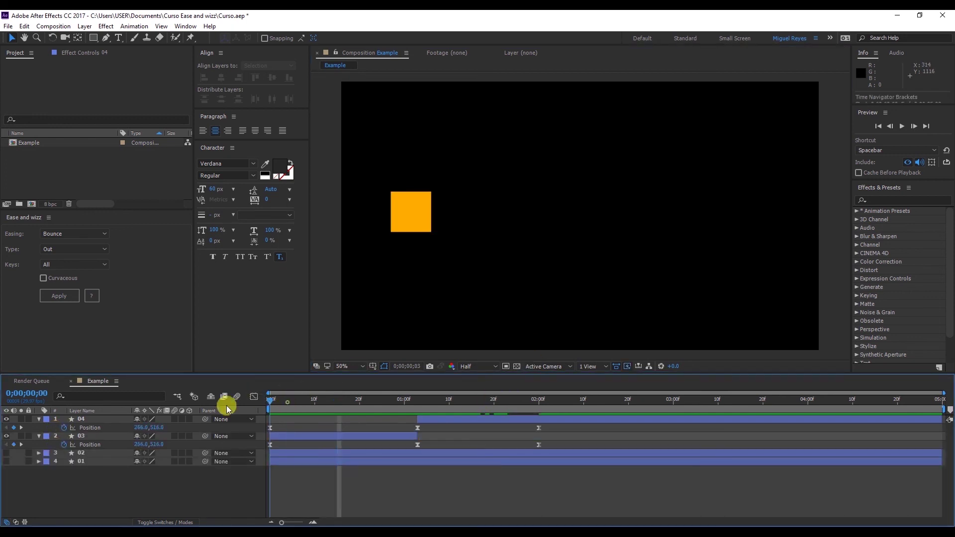
{"action": "key", "text": "space"}
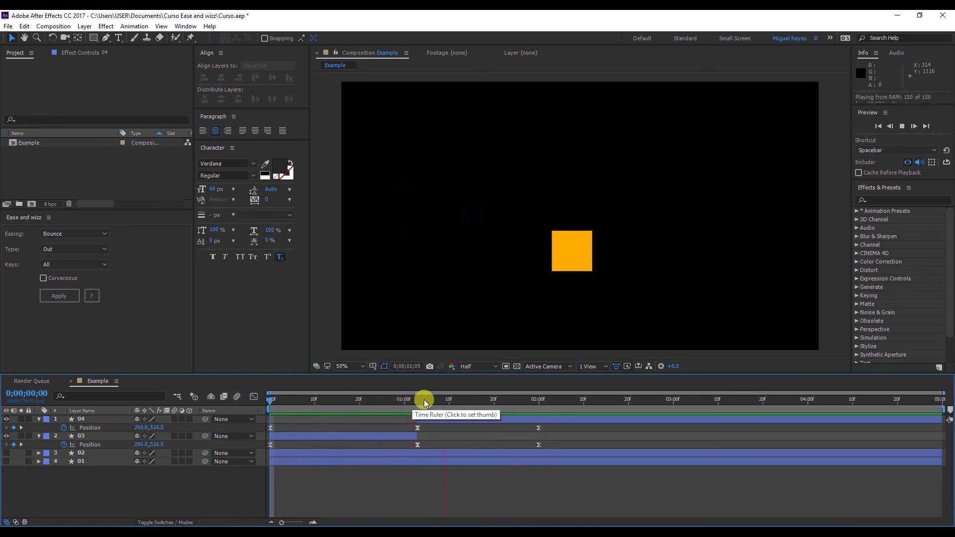
{"action": "left_click", "coordinate": [484, 399]}
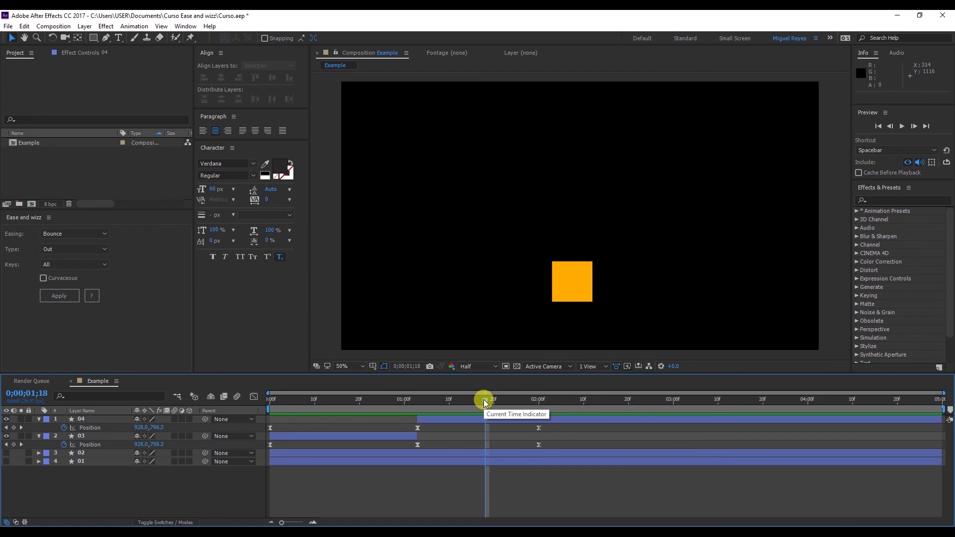